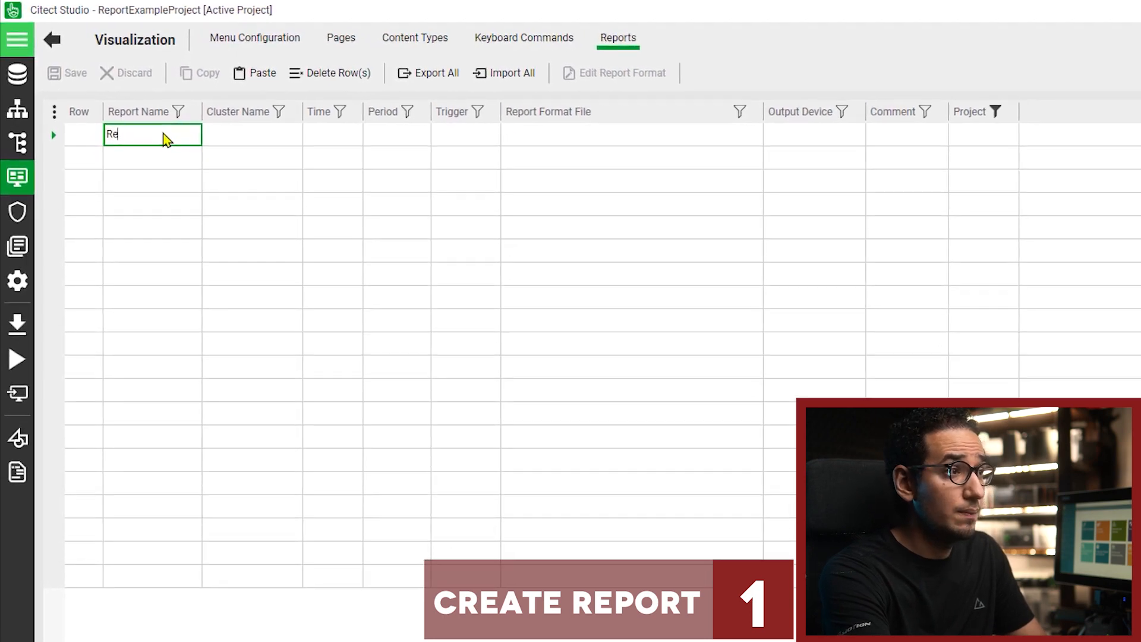
Name the new report Report001 and assign it to Cluster1.
key(Return)
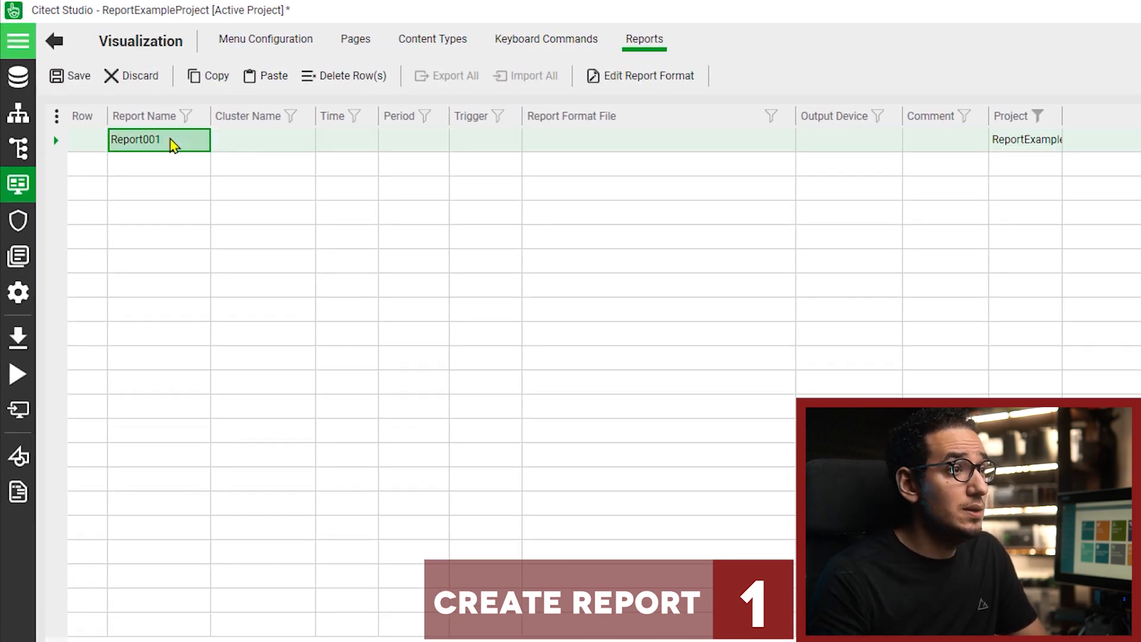
click(250, 154)
double_click(303, 140)
click(309, 141)
click(286, 158)
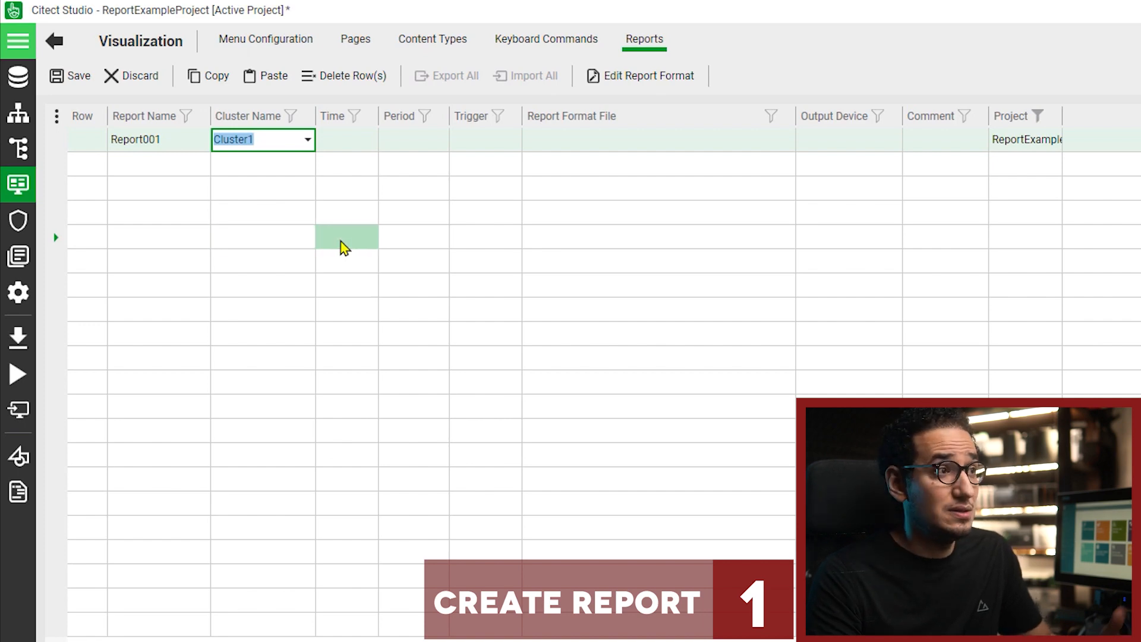
double_click(362, 141)
click(364, 169)
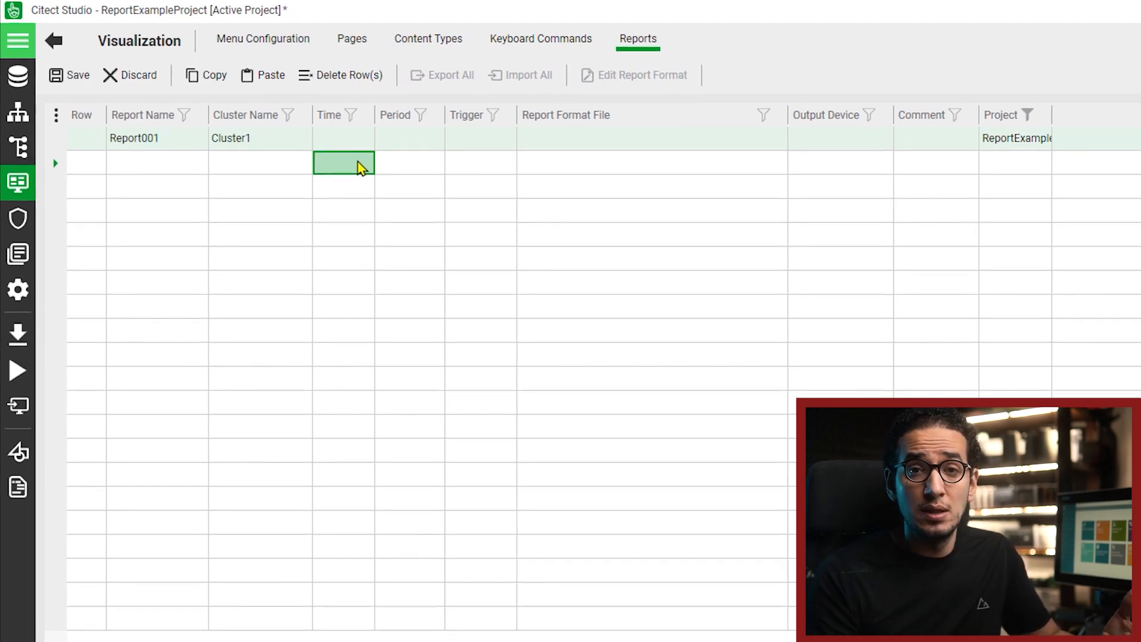
click(406, 119)
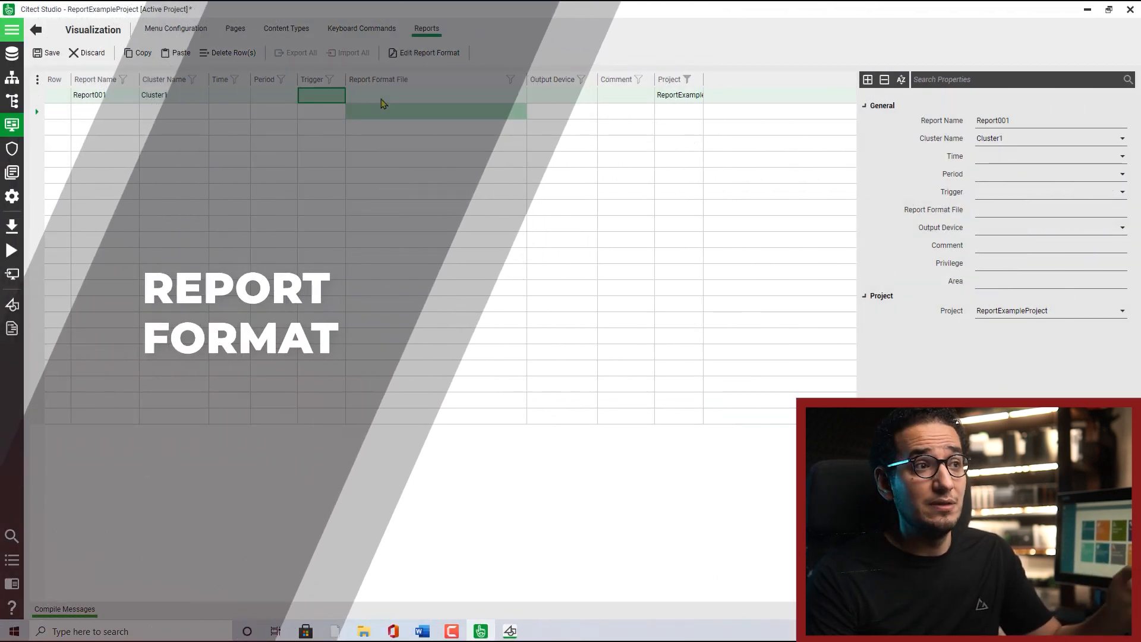
Open the report format editor for Report001's empty Report Format File field and close the blank document.
click(380, 98)
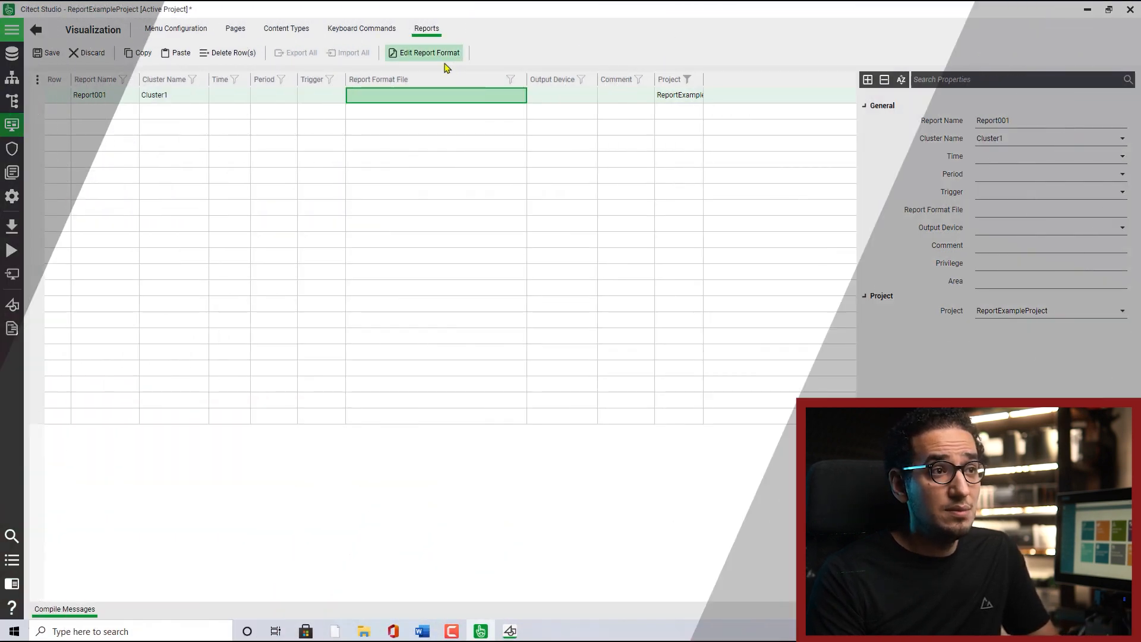
click(437, 58)
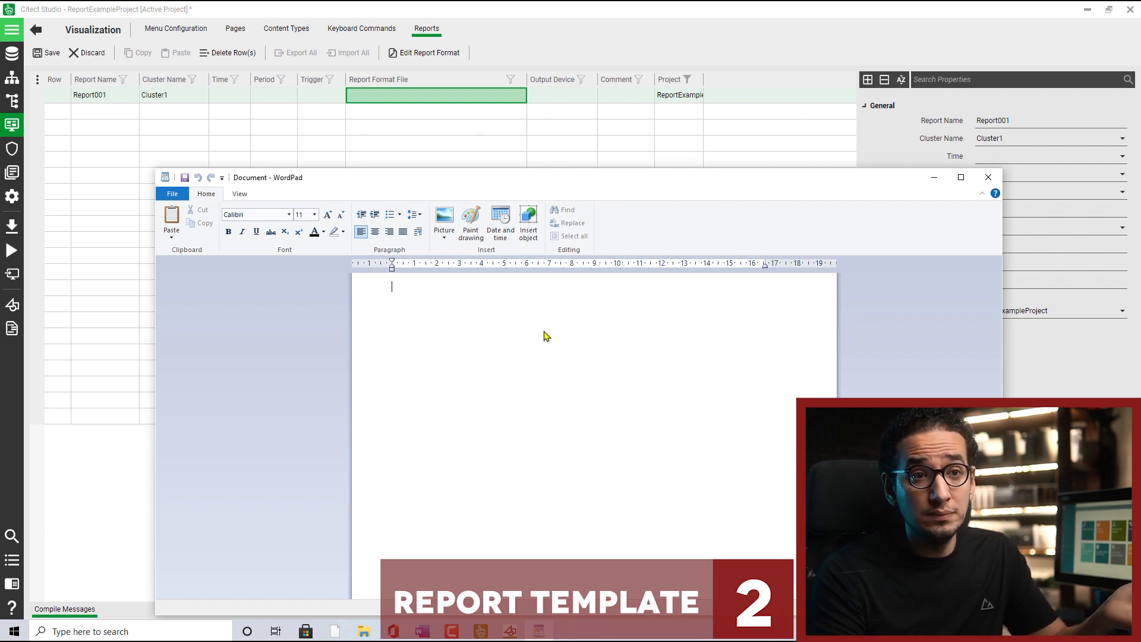
click(986, 178)
click(389, 98)
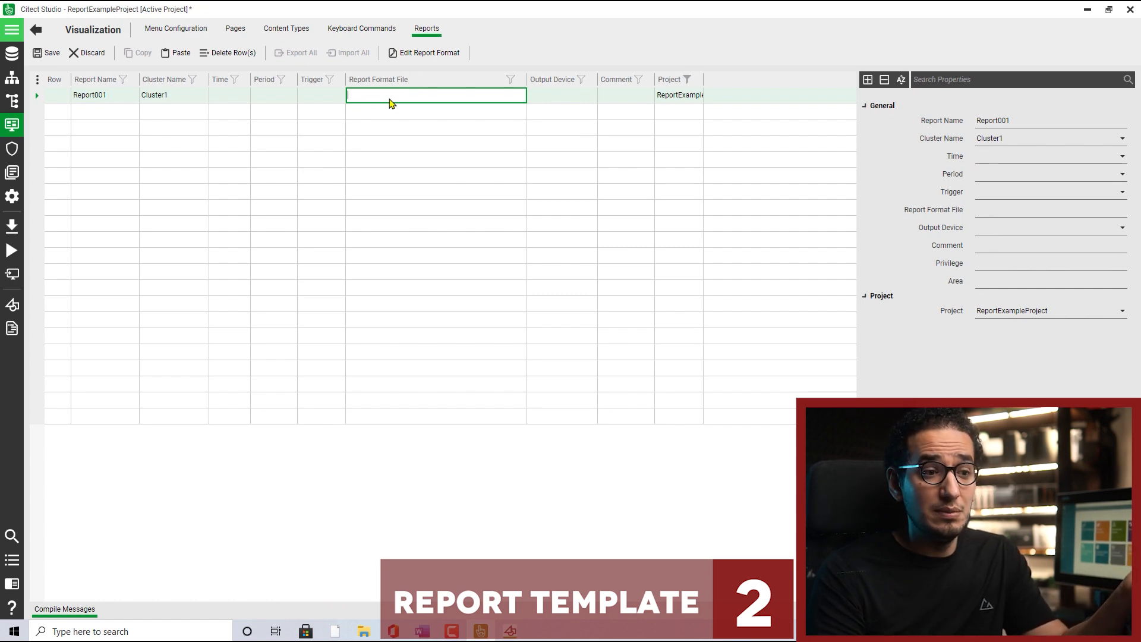
Switch to File Explorer, open reportTemplate001.rtf from the reportTemplate folder in WordPad, and review its report tables.
click(364, 629)
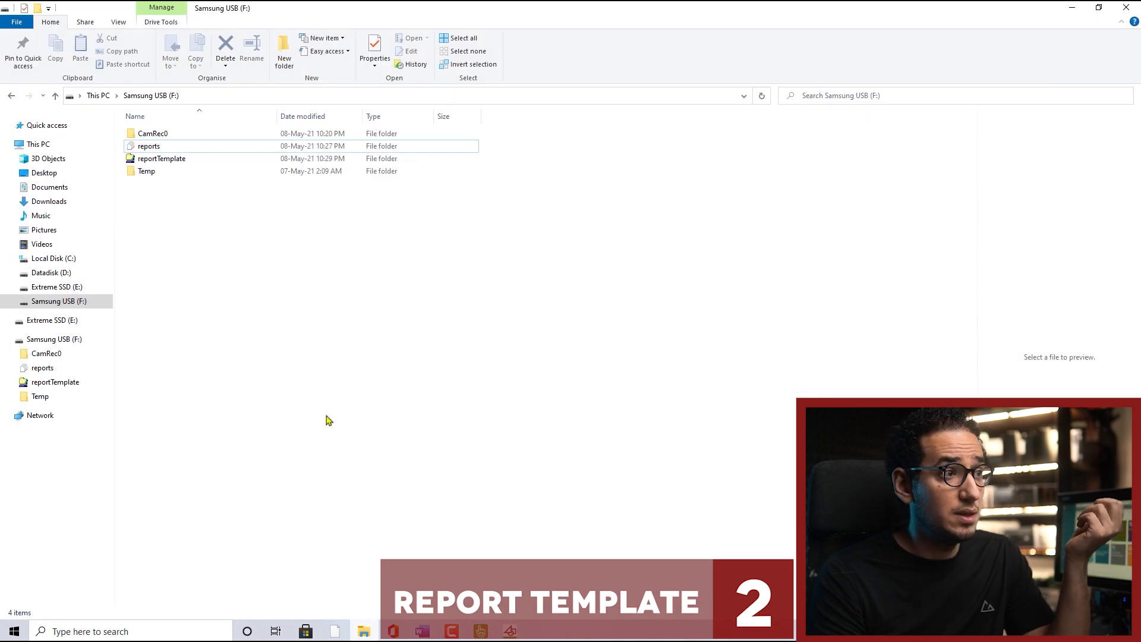
double_click(164, 159)
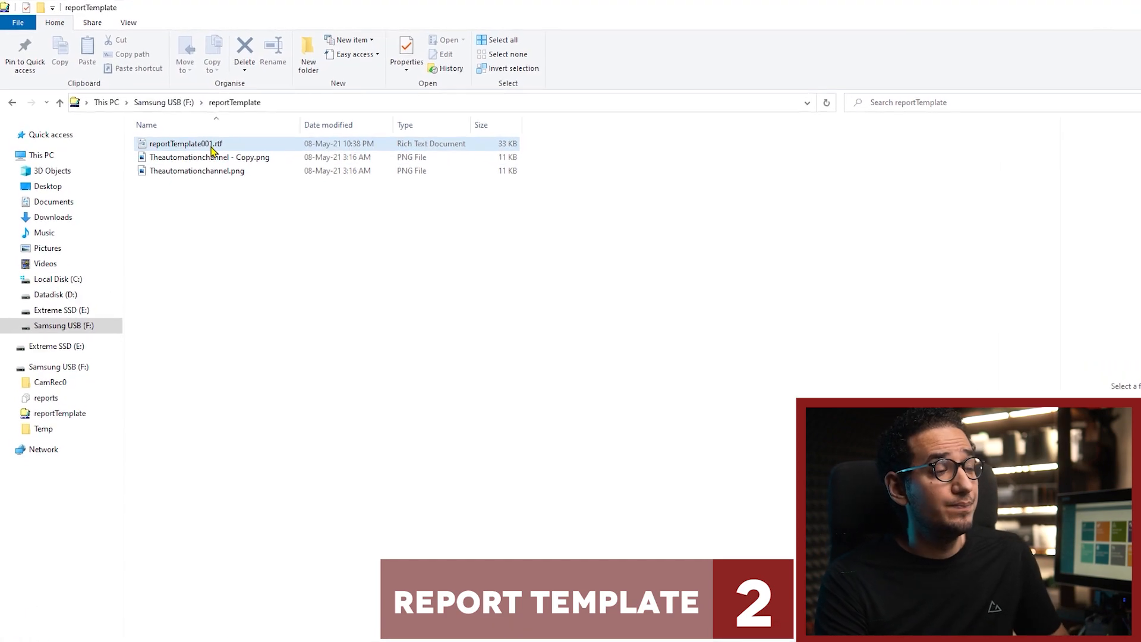
right_click(222, 156)
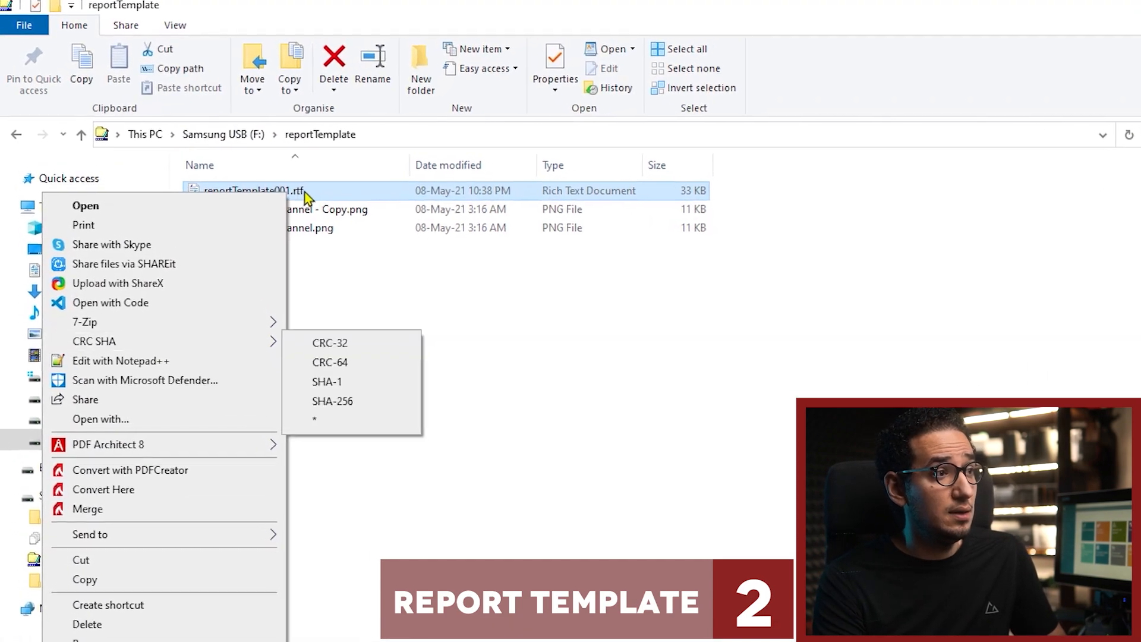
click(278, 176)
double_click(280, 177)
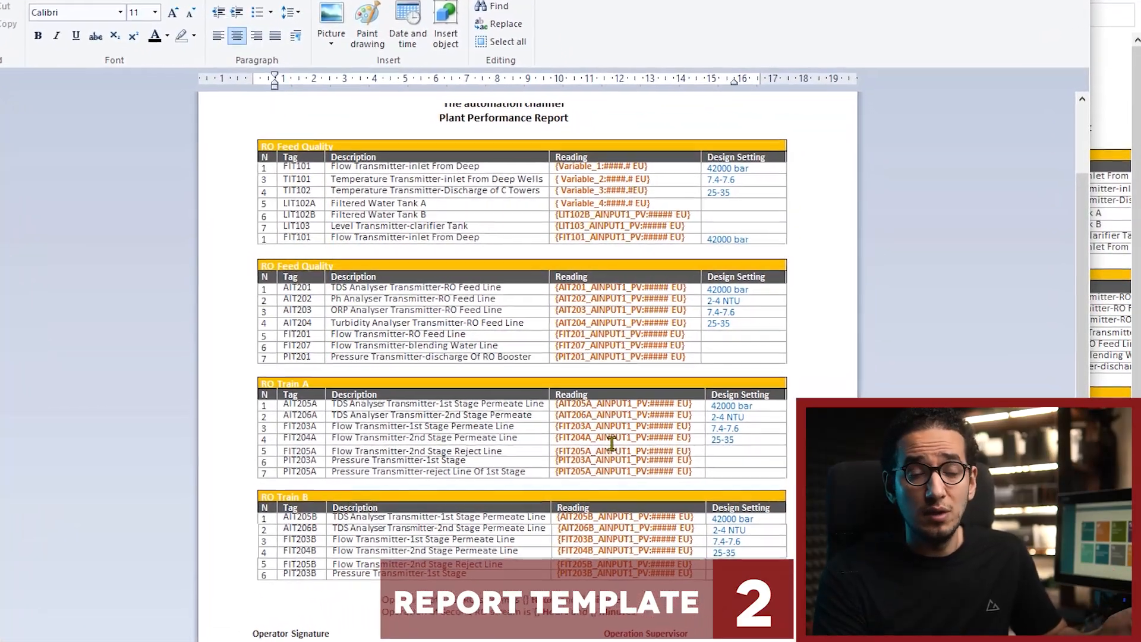
scroll(601, 446, up, 2)
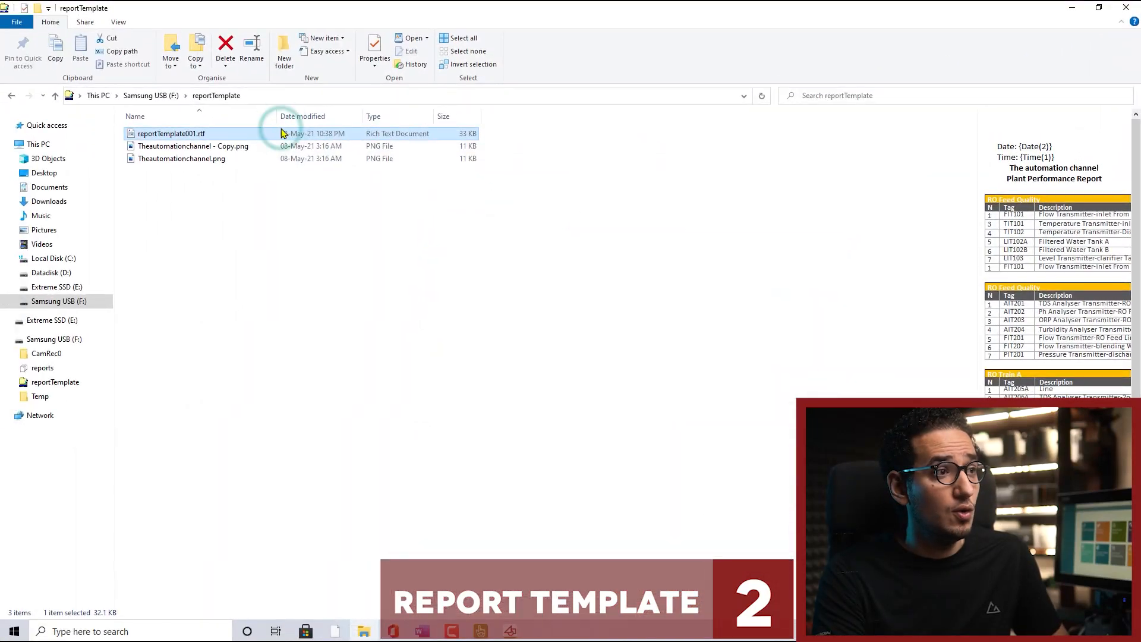
Open reportTemplate001.rtf in Word instead and review its layout from the signature lines up to the date and time fields.
right_click(283, 132)
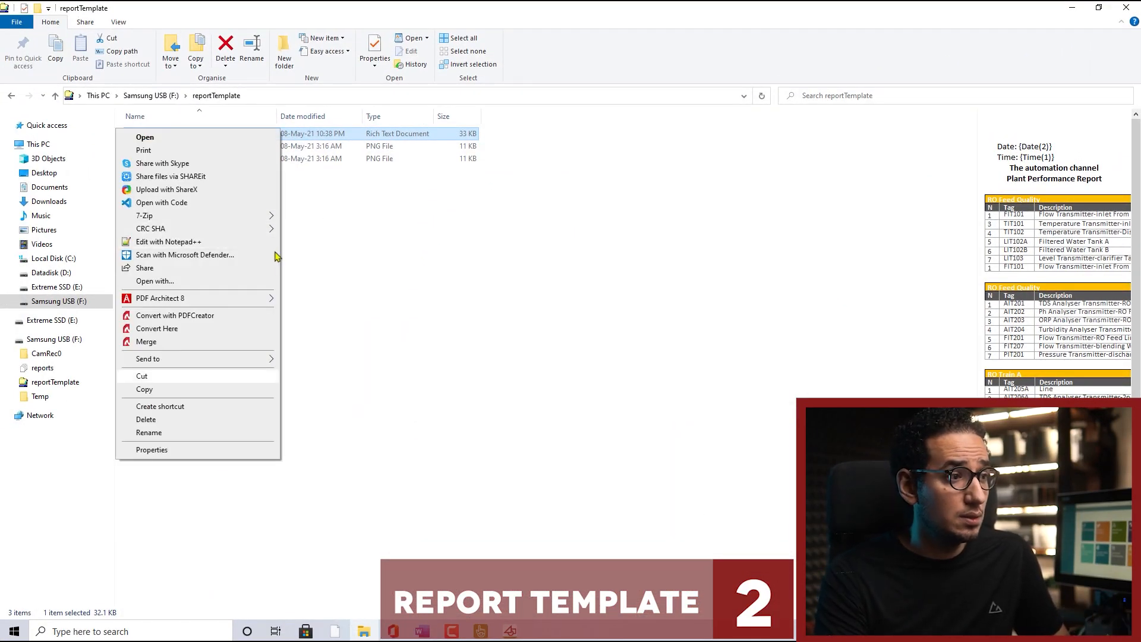
click(248, 281)
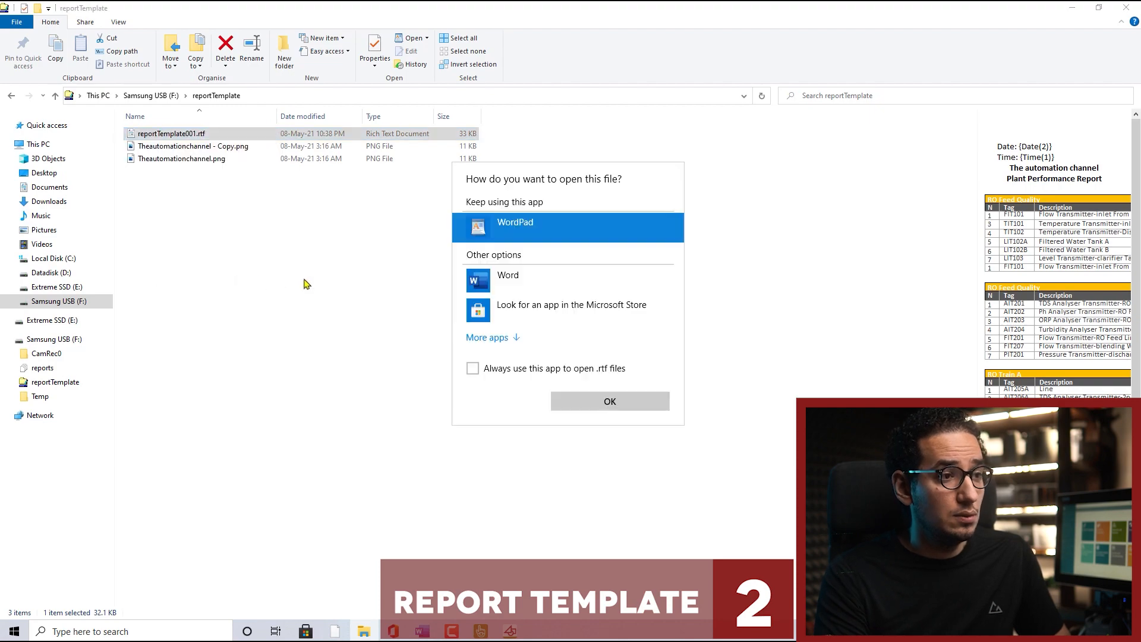
click(523, 280)
click(601, 402)
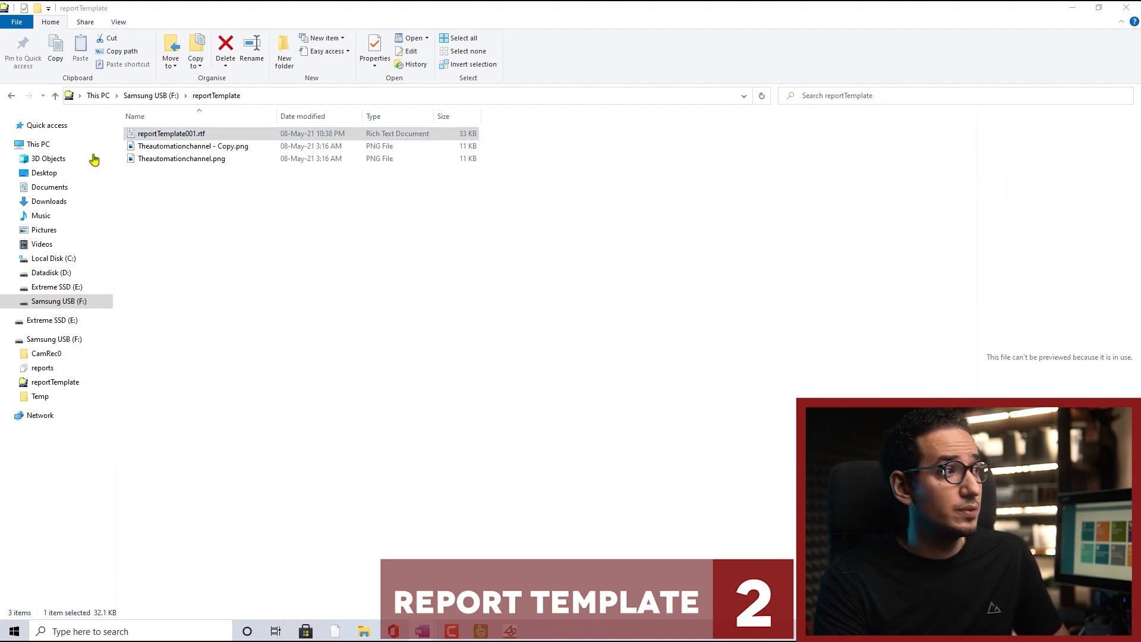
scroll(319, 355, down, 10)
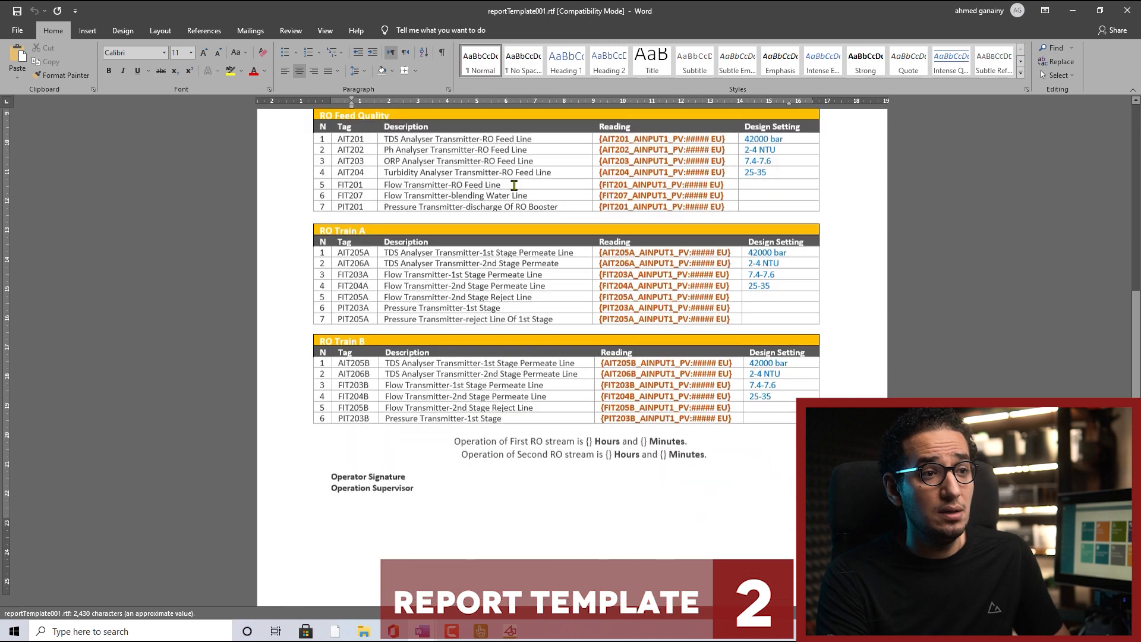
scroll(319, 355, up, 2)
click(321, 351)
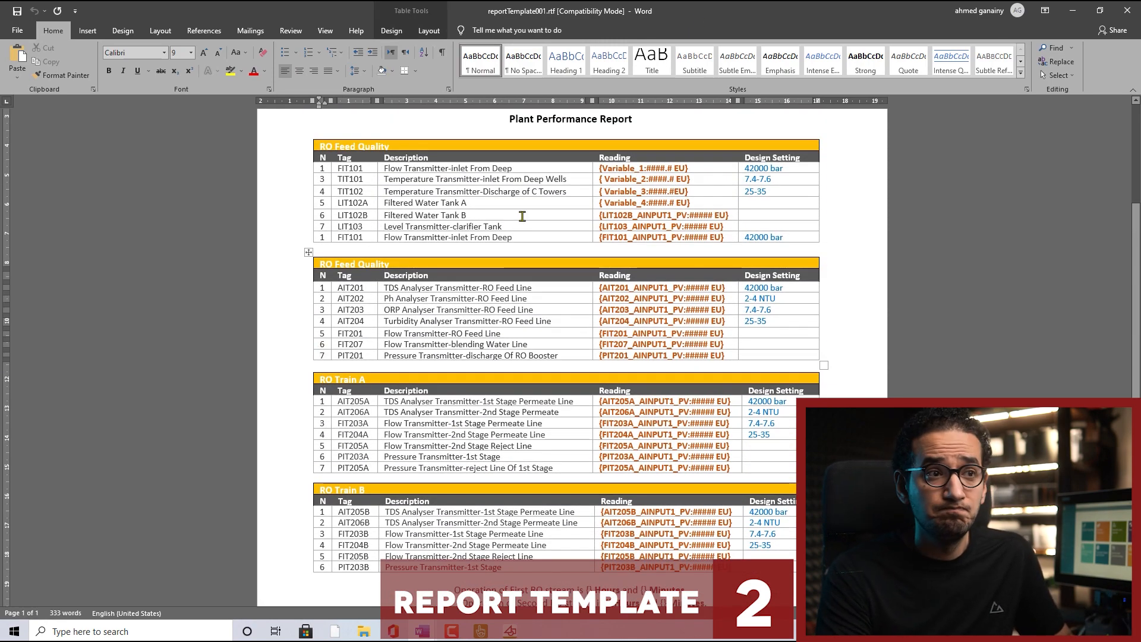
scroll(522, 216, up, 4)
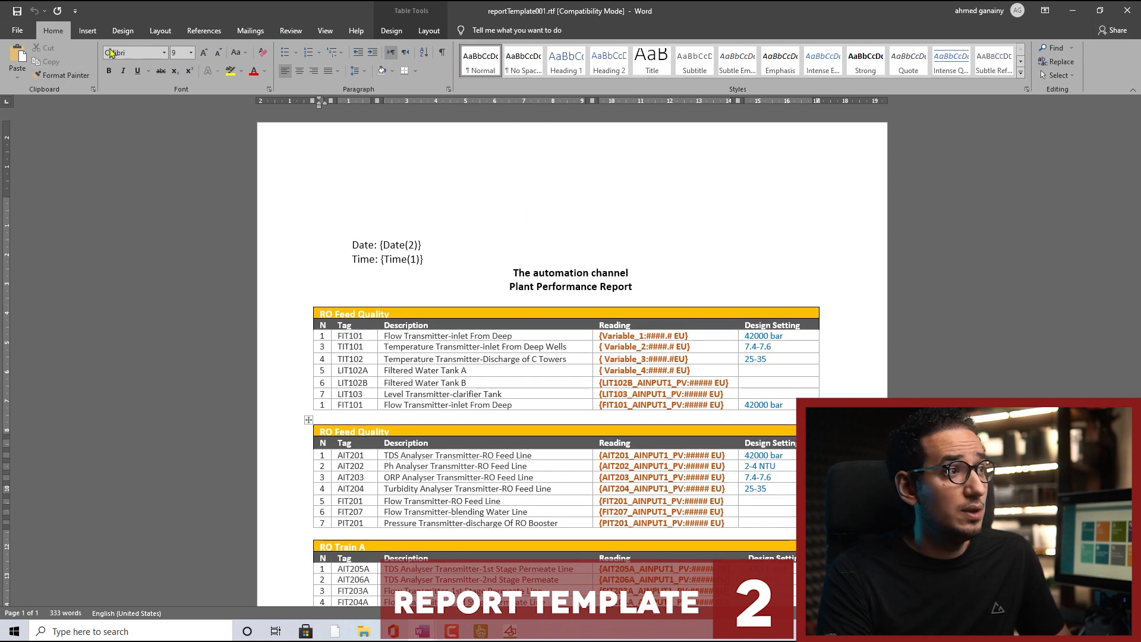
Close the template's Word window and refresh the reportTemplate folder to check the file size.
drag(784, 12, 922, 90)
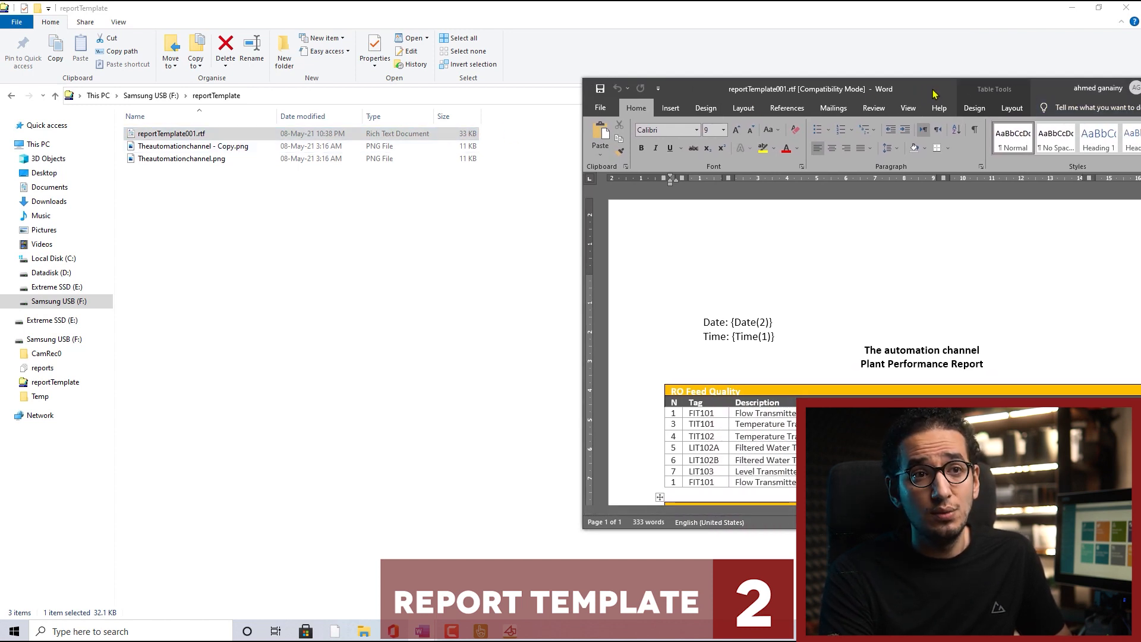
drag(933, 93, 851, 95)
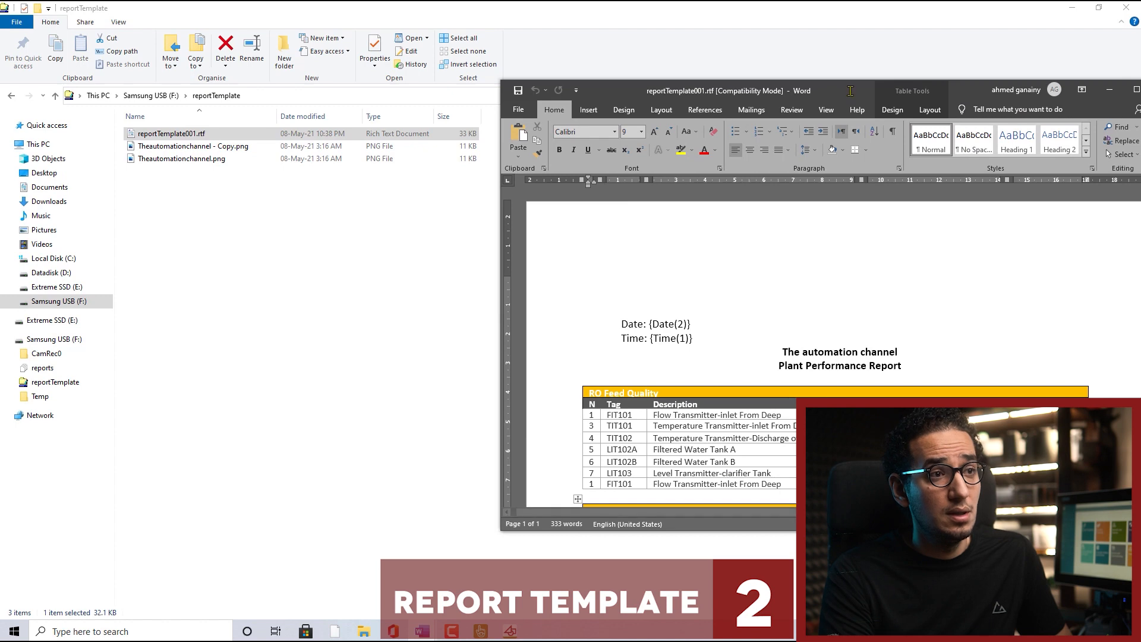
drag(733, 94, 617, 101)
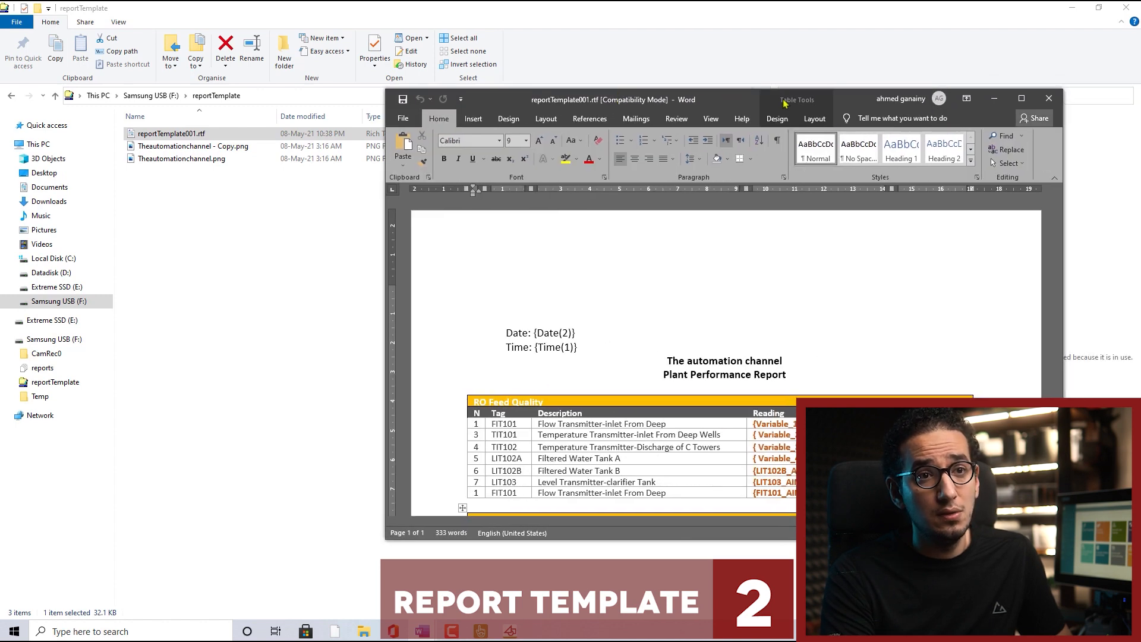
click(1048, 100)
right_click(347, 278)
click(320, 326)
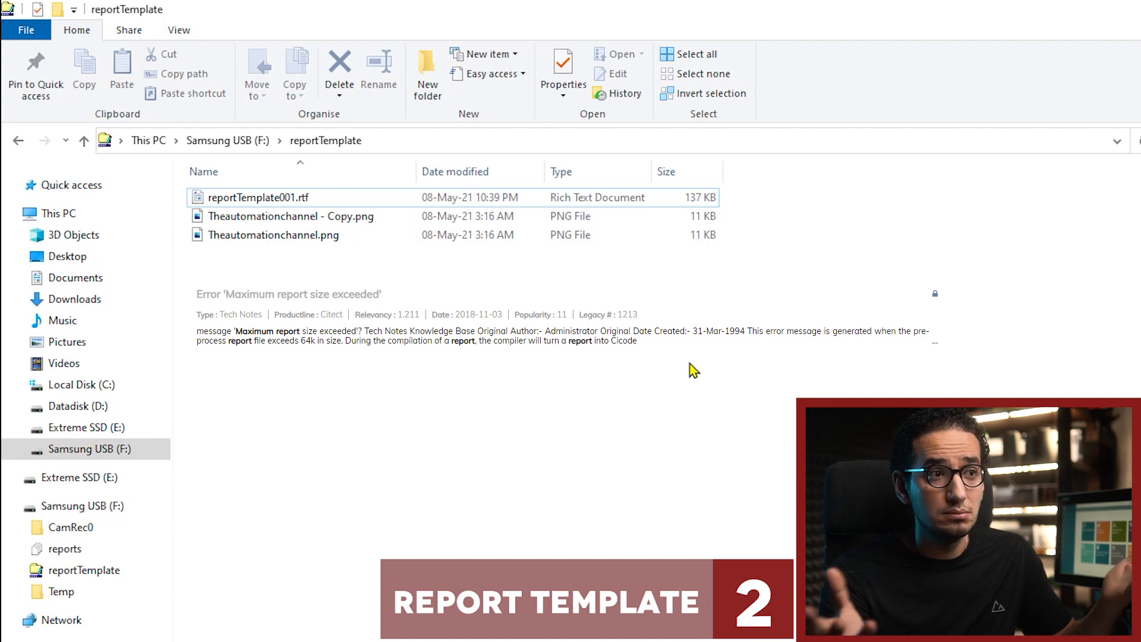
Reopen reportTemplate001.rtf with WordPad as the chosen app and look over the template's first tables.
click(392, 344)
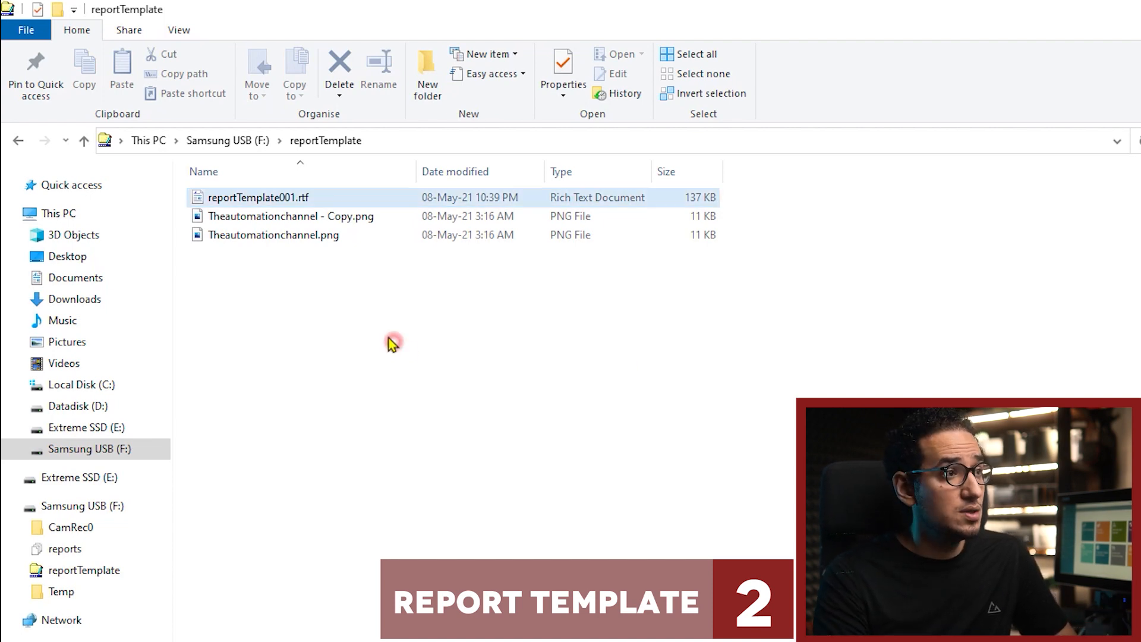
right_click(250, 203)
mouse_move(209, 395)
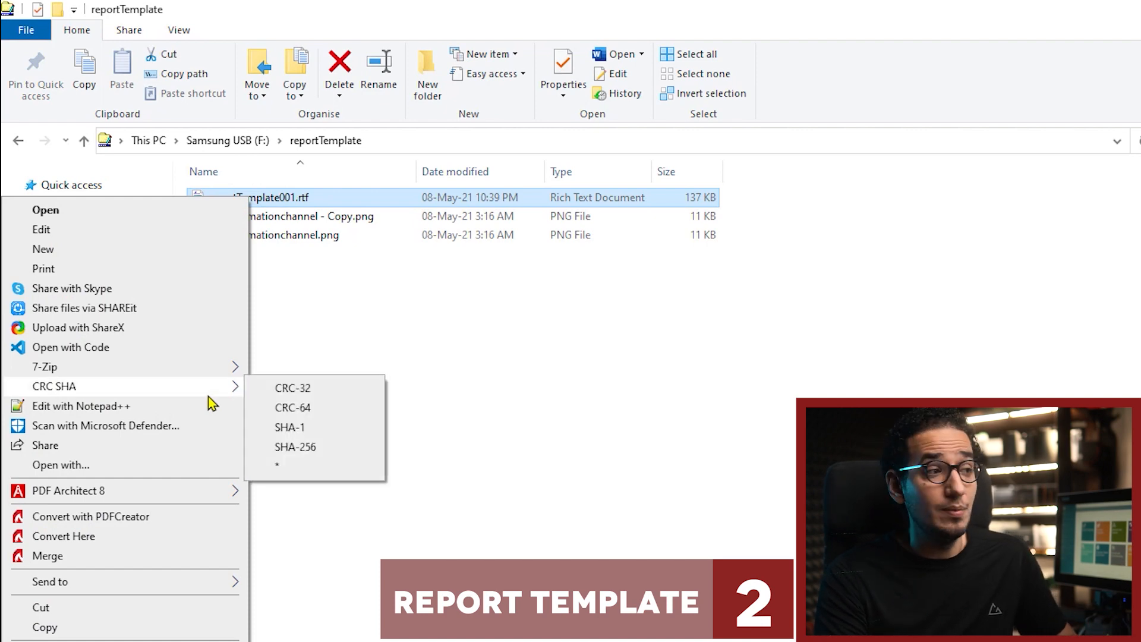
click(198, 472)
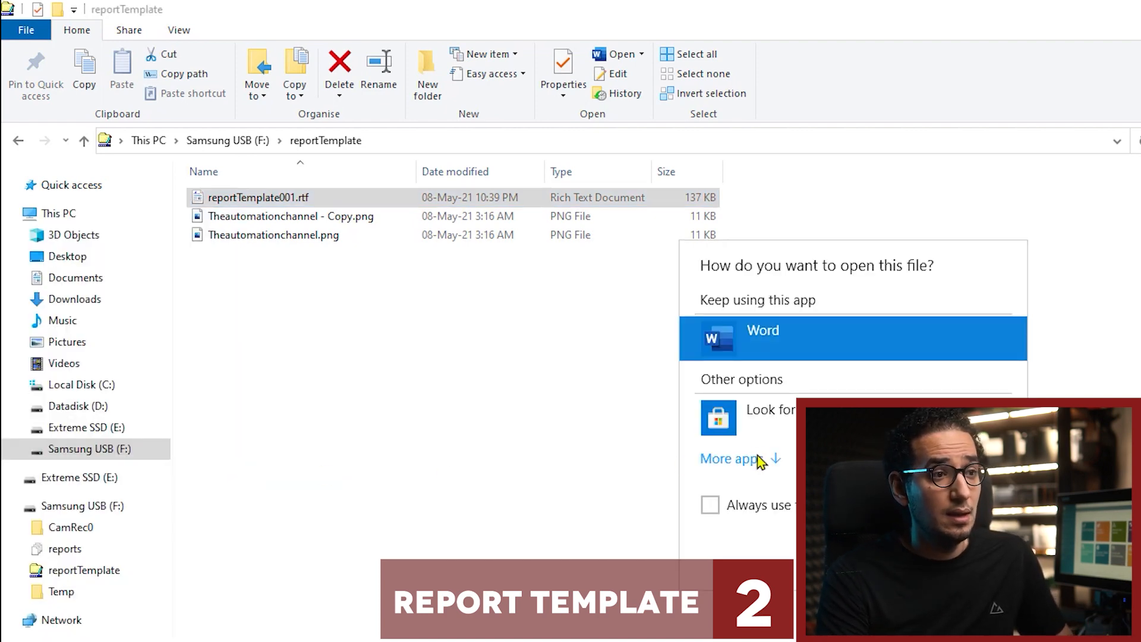
click(760, 461)
scroll(799, 476, down, 5)
double_click(799, 530)
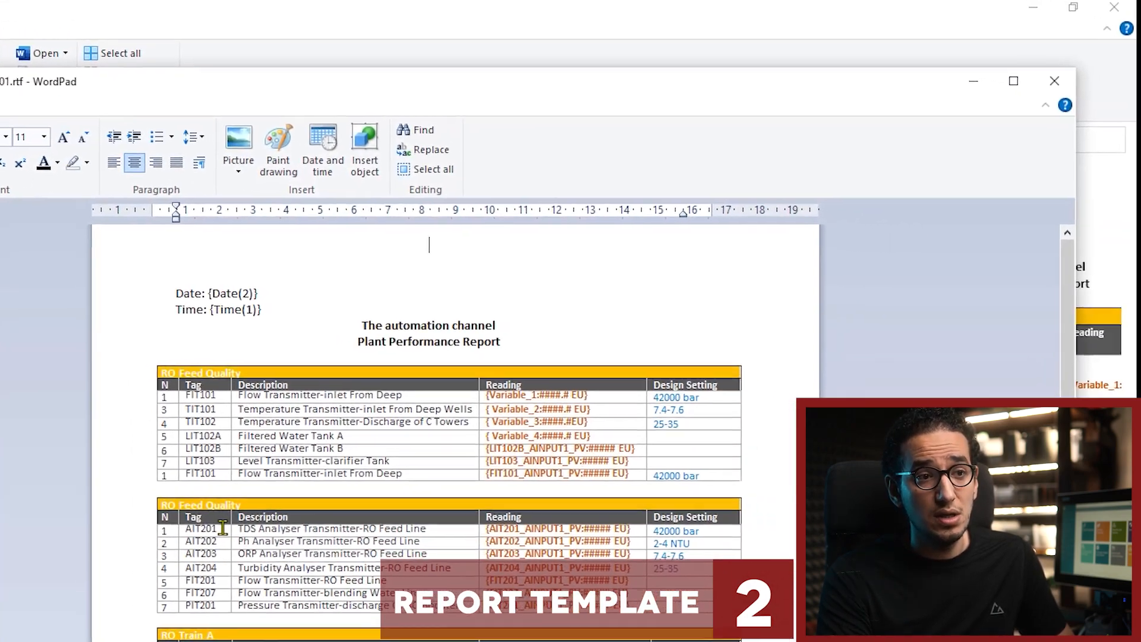
scroll(502, 536, down, 2)
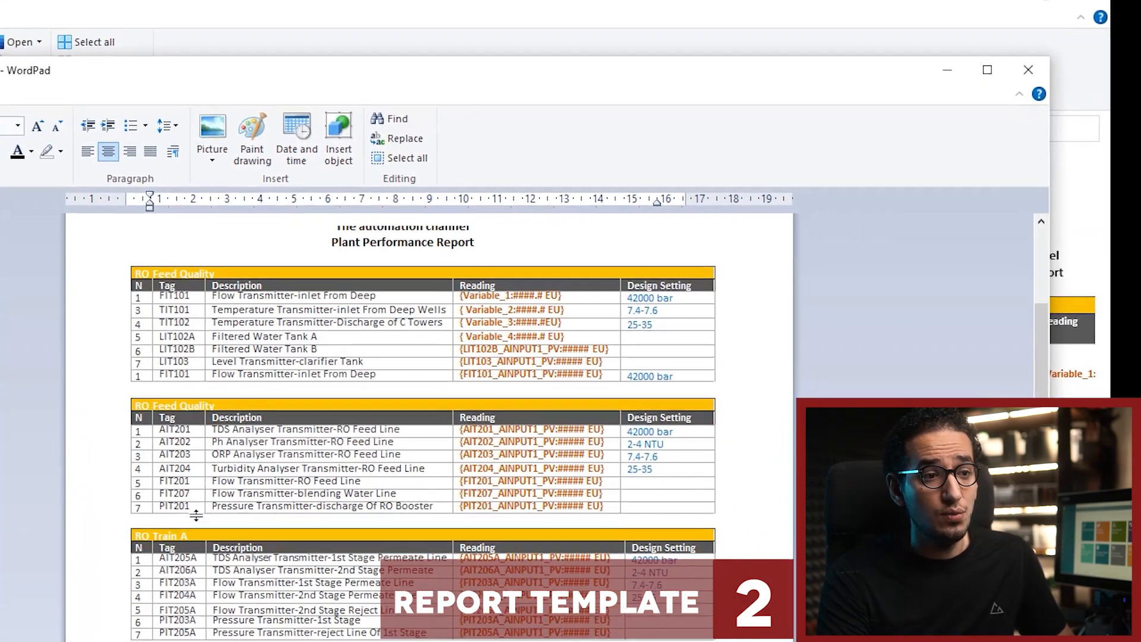
scroll(190, 505, up, 3)
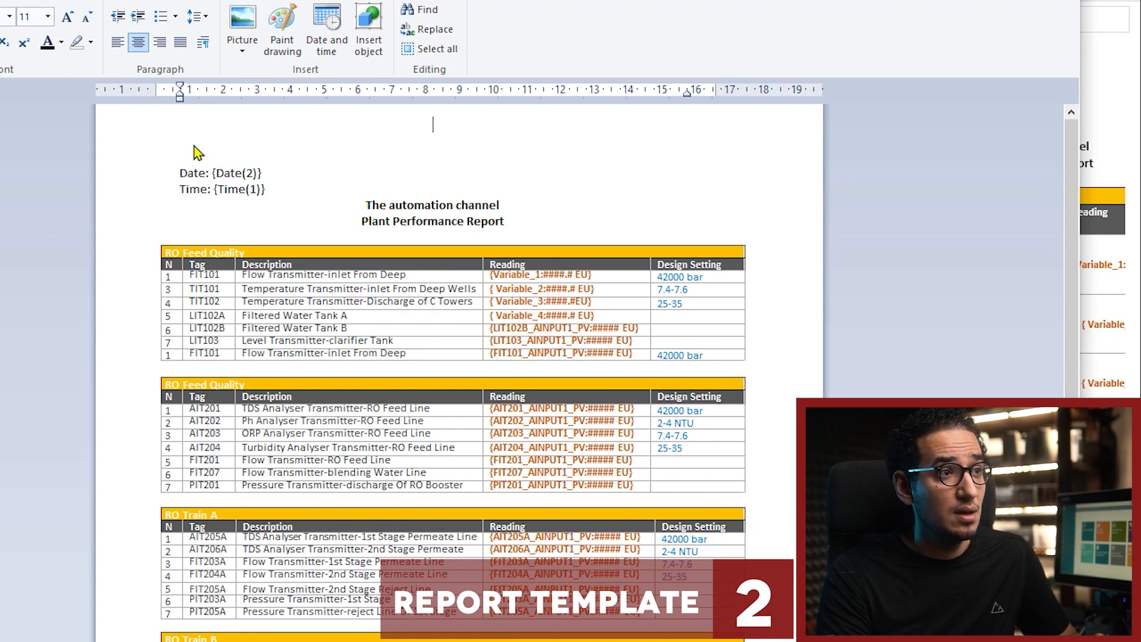
Insert the logo picture Theautomationchannel - Copy.png from the reportTemplate folder on the F: drive above the report header.
click(243, 54)
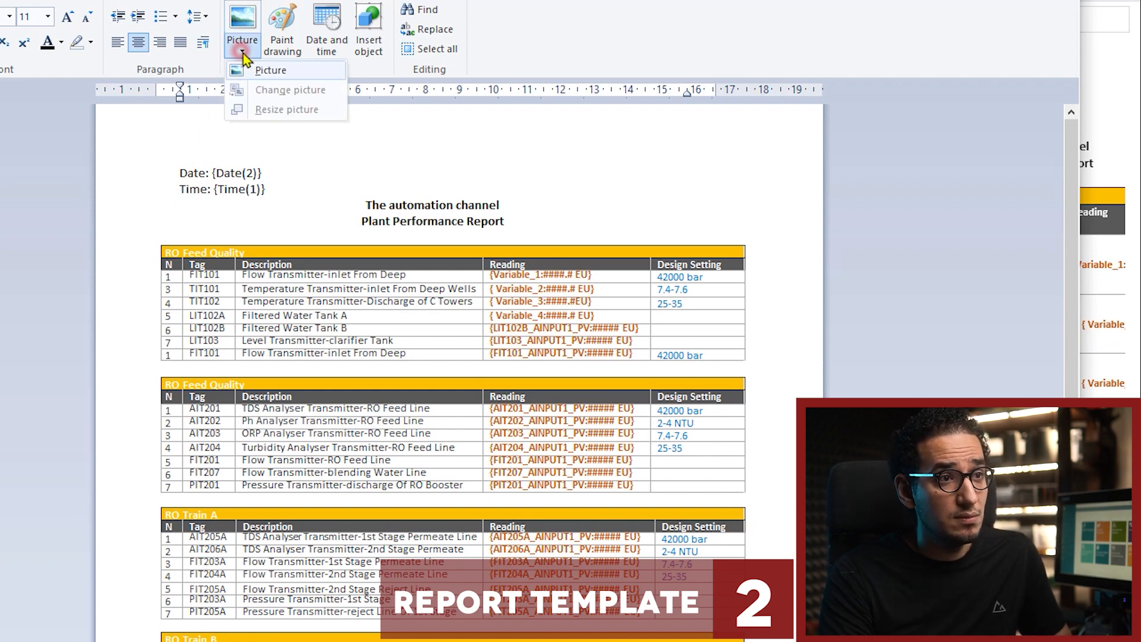
click(277, 72)
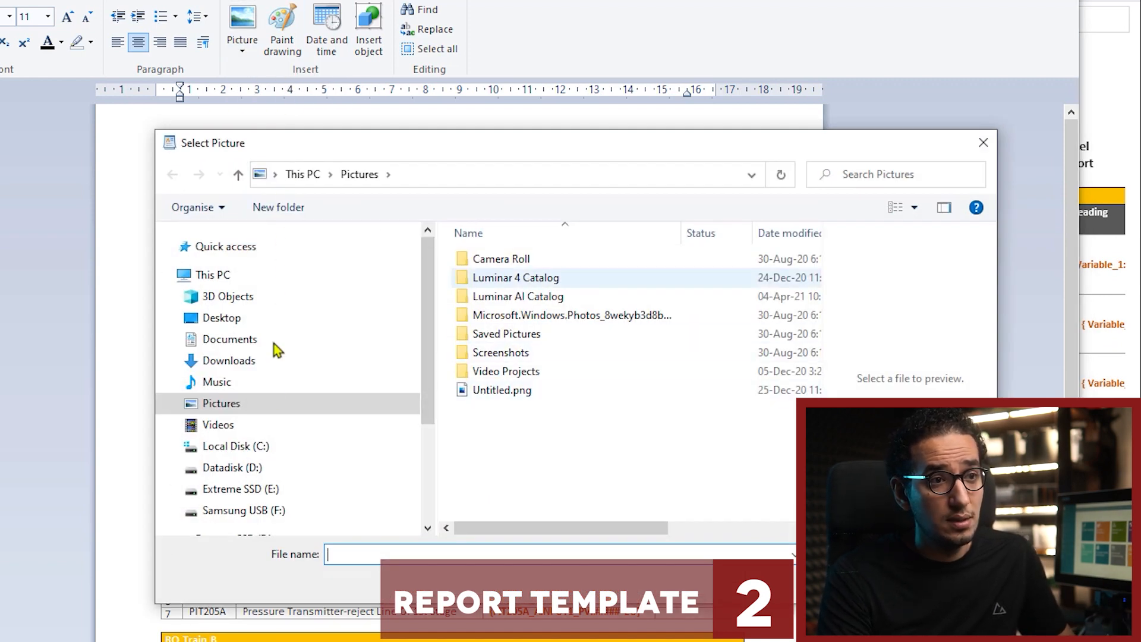
click(266, 511)
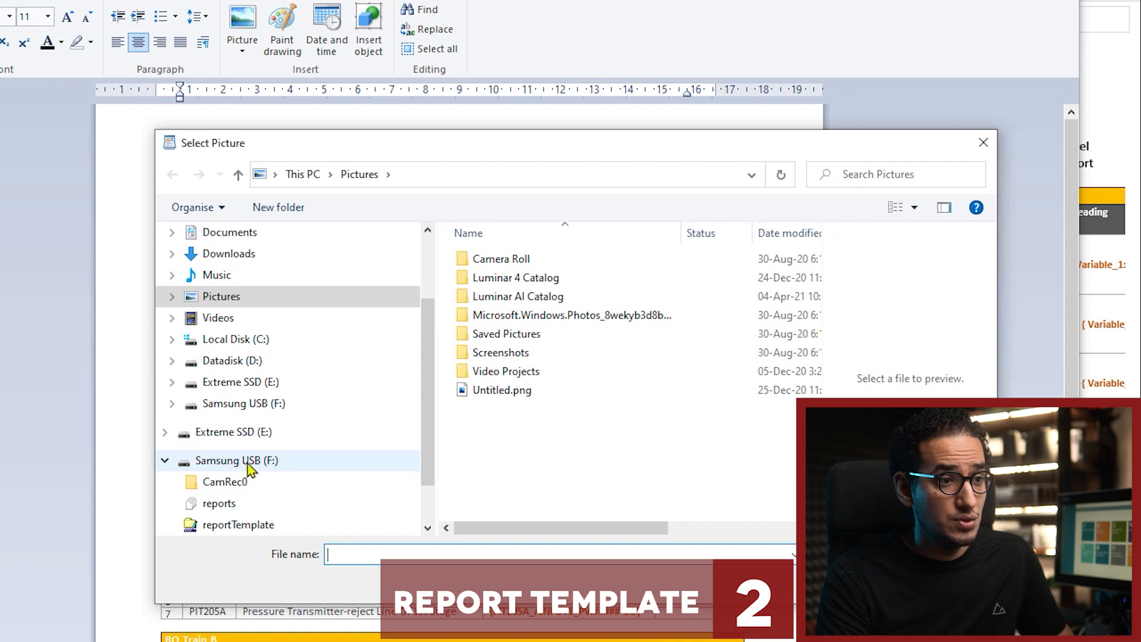
click(235, 524)
click(565, 259)
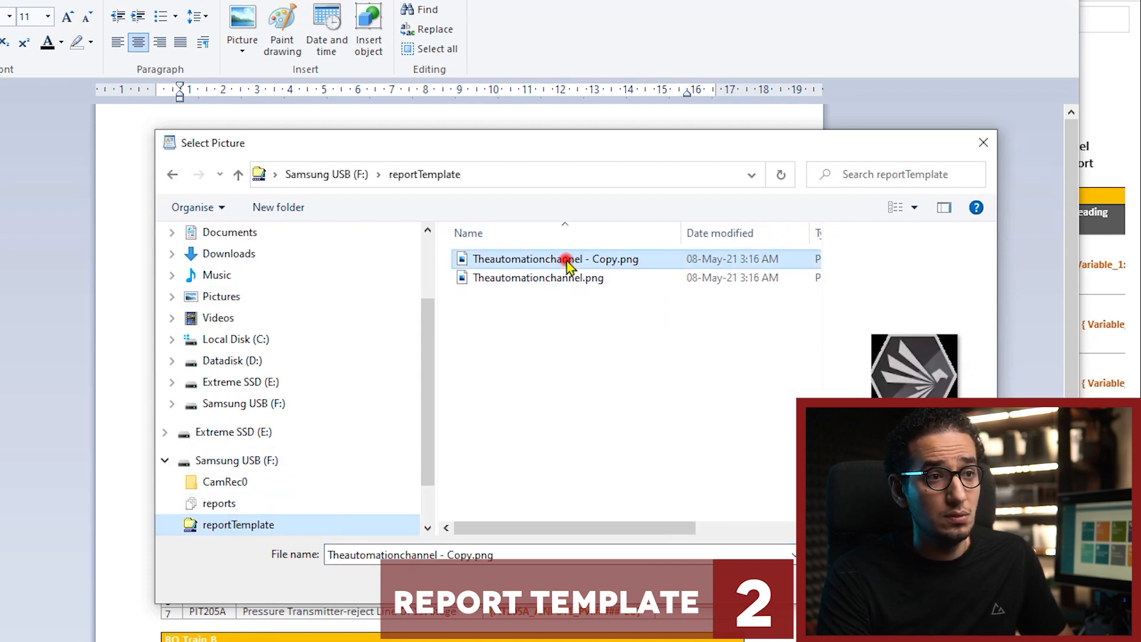
double_click(565, 260)
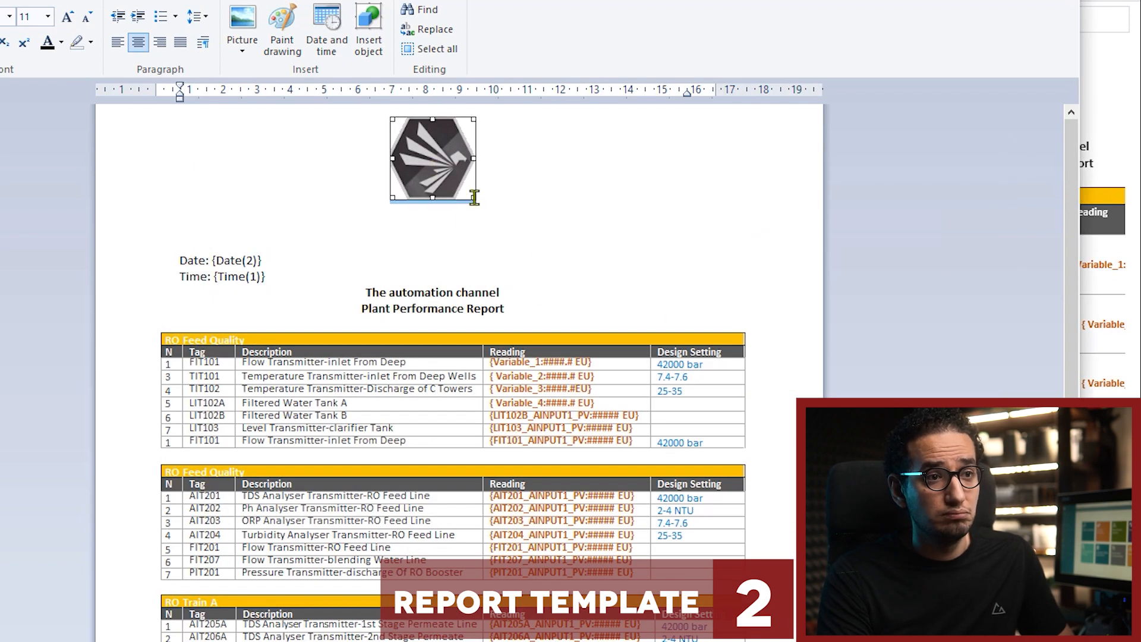
Scale the inserted logo down to about half its size and remove one blank line beneath it.
drag(474, 198, 455, 163)
click(446, 184)
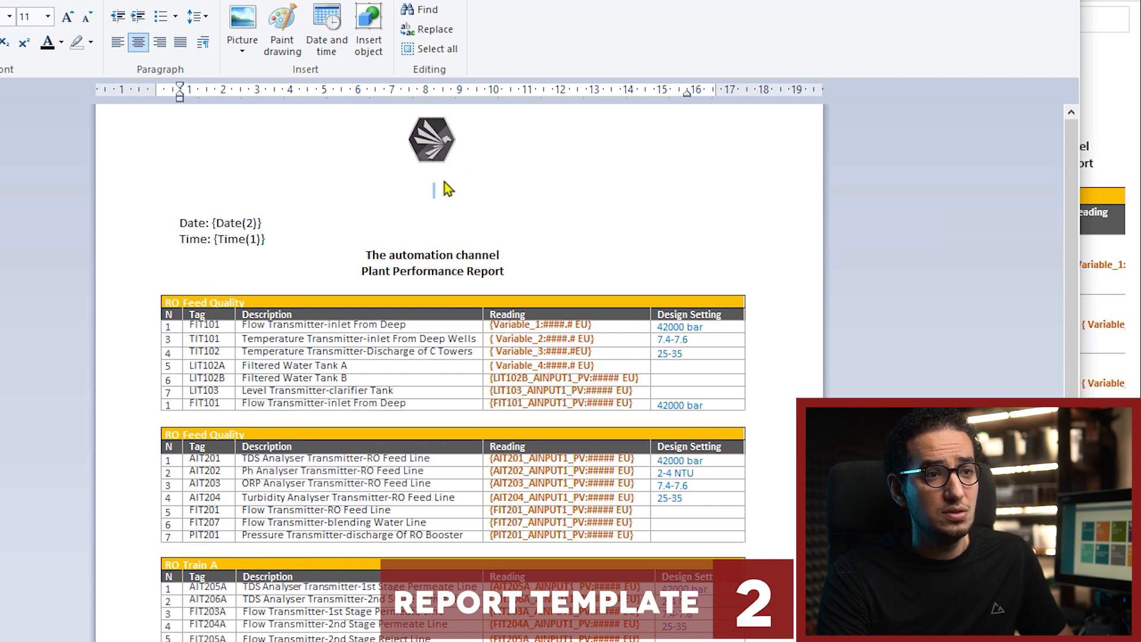
key(BackSpace)
click(444, 181)
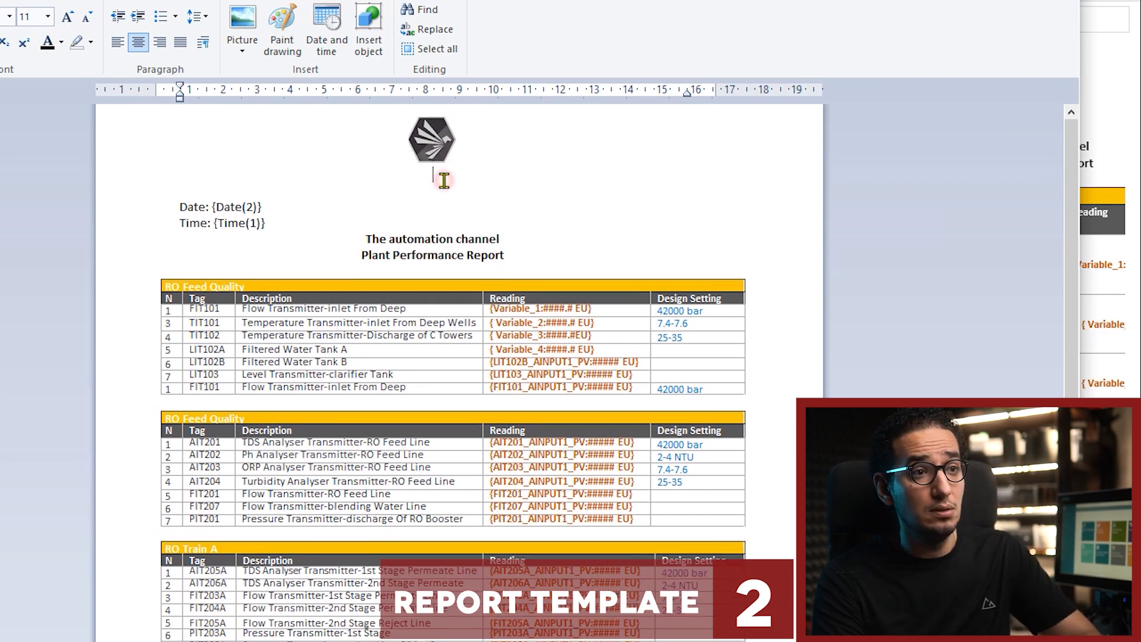
Remove one more blank line beneath the logo and close the template with its changes saved.
key(BackSpace)
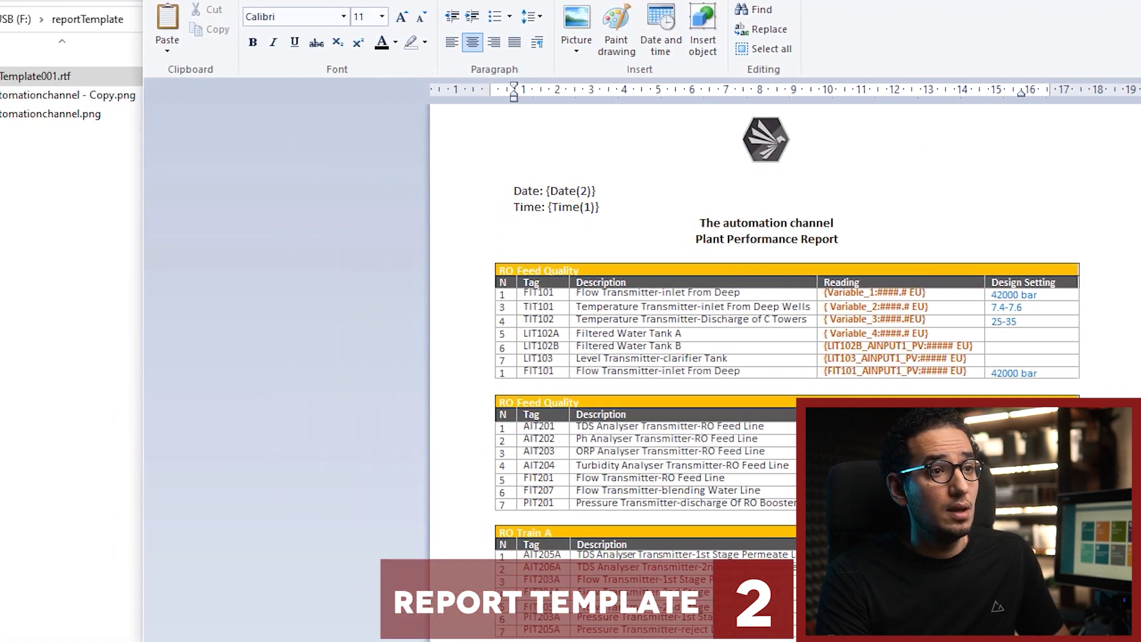
click(1061, 1)
click(826, 376)
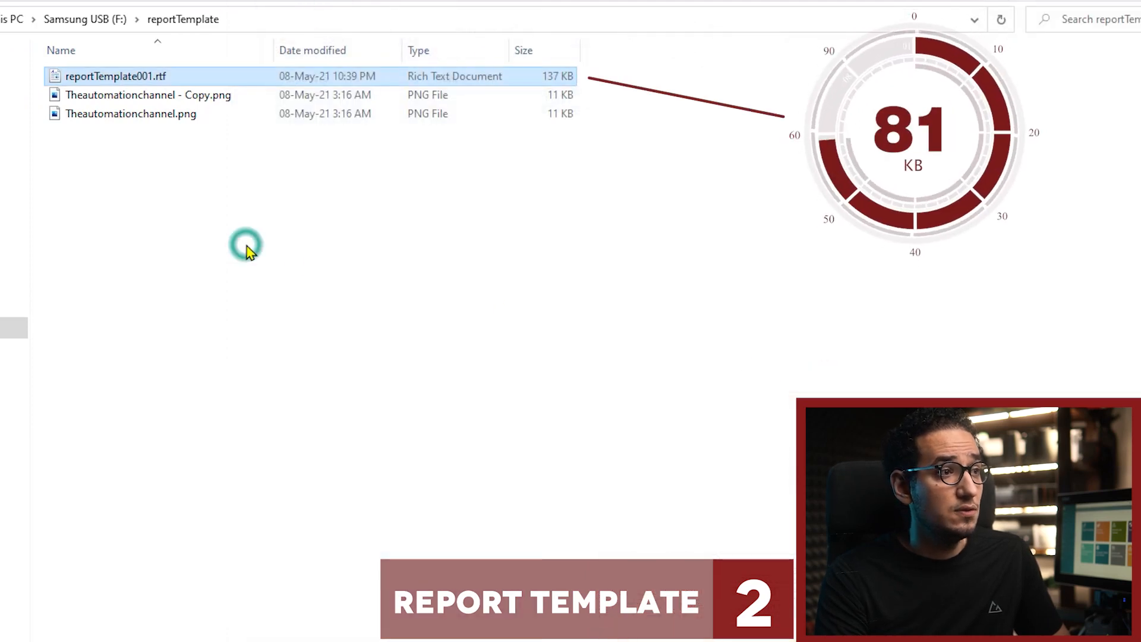
Refresh the reportTemplate folder and check the file size of reportTemplate001.rtf.
right_click(245, 245)
click(227, 324)
click(560, 82)
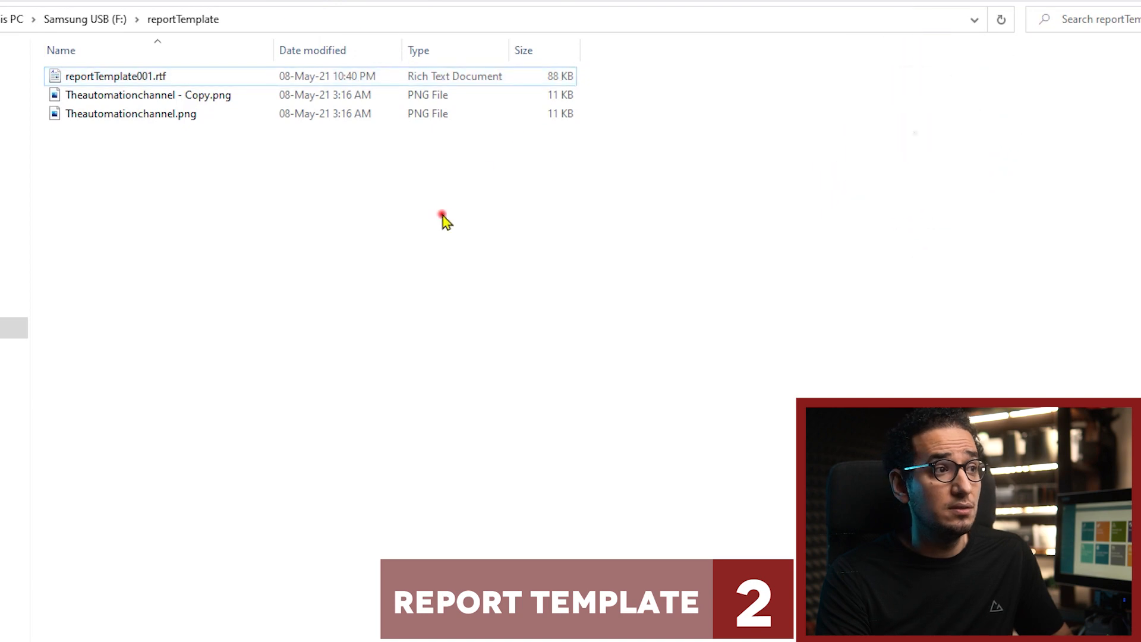
double_click(132, 78)
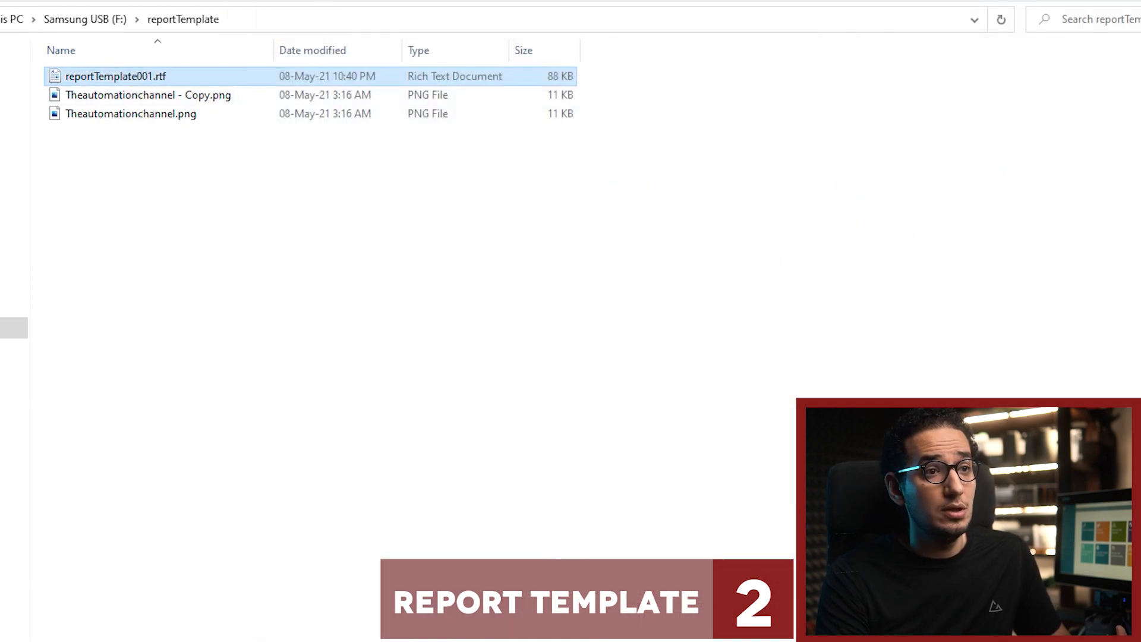
click(567, 331)
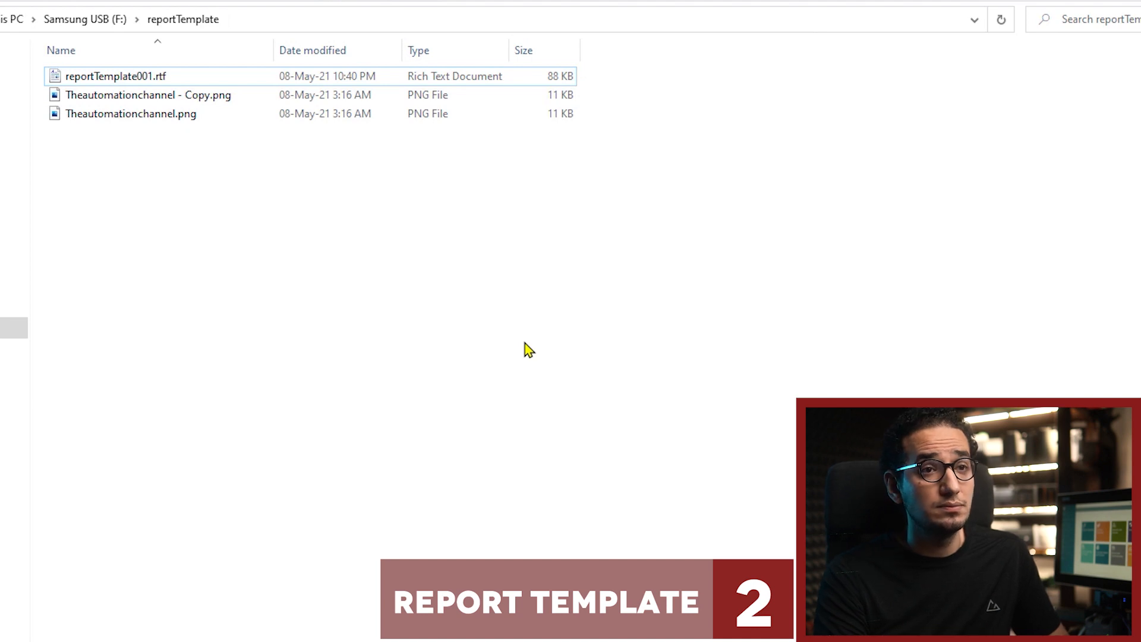
Copy the reportTemplate folder path and set Report001's report format file to F:\reportTemplate\reportTemplate001.rtf in Citect Studio.
click(300, 20)
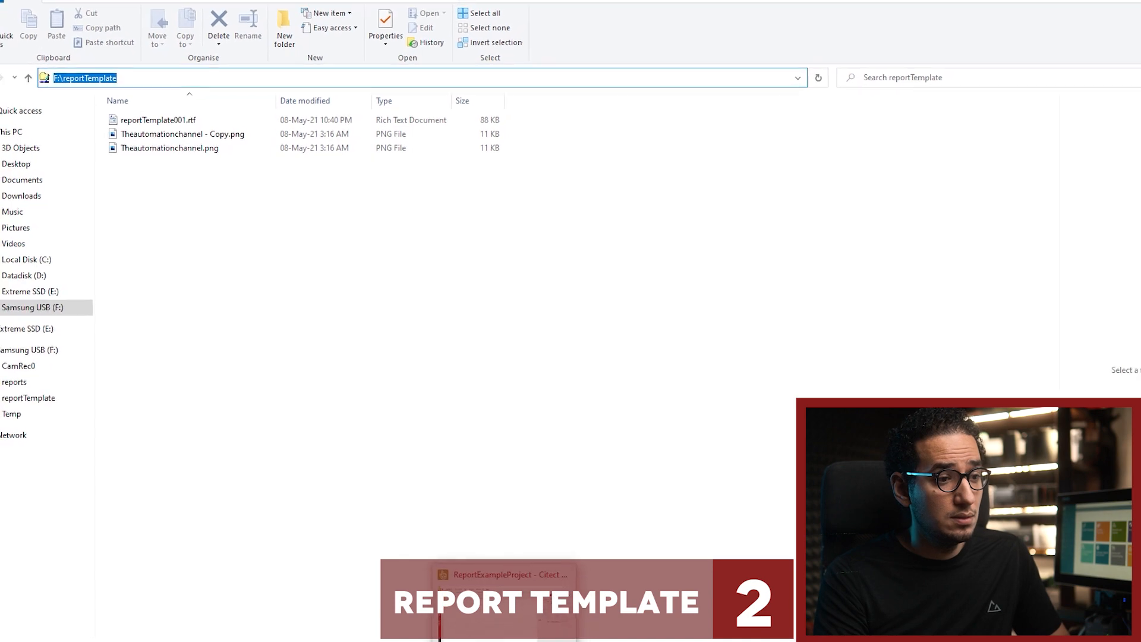
click(480, 631)
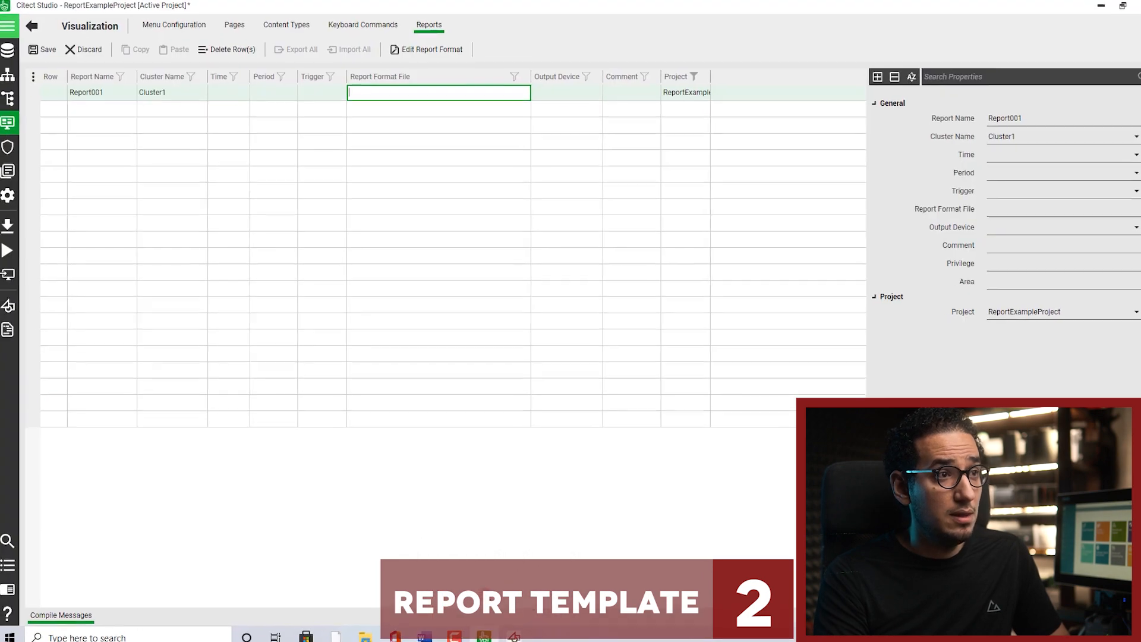
drag(533, 7, 736, 291)
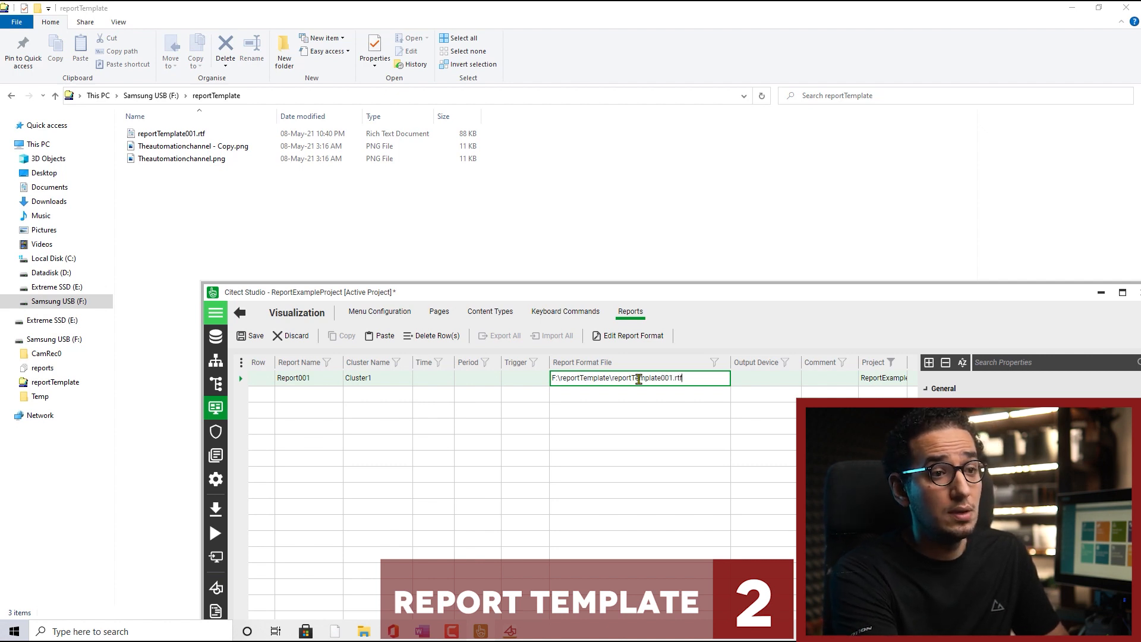
key(Return)
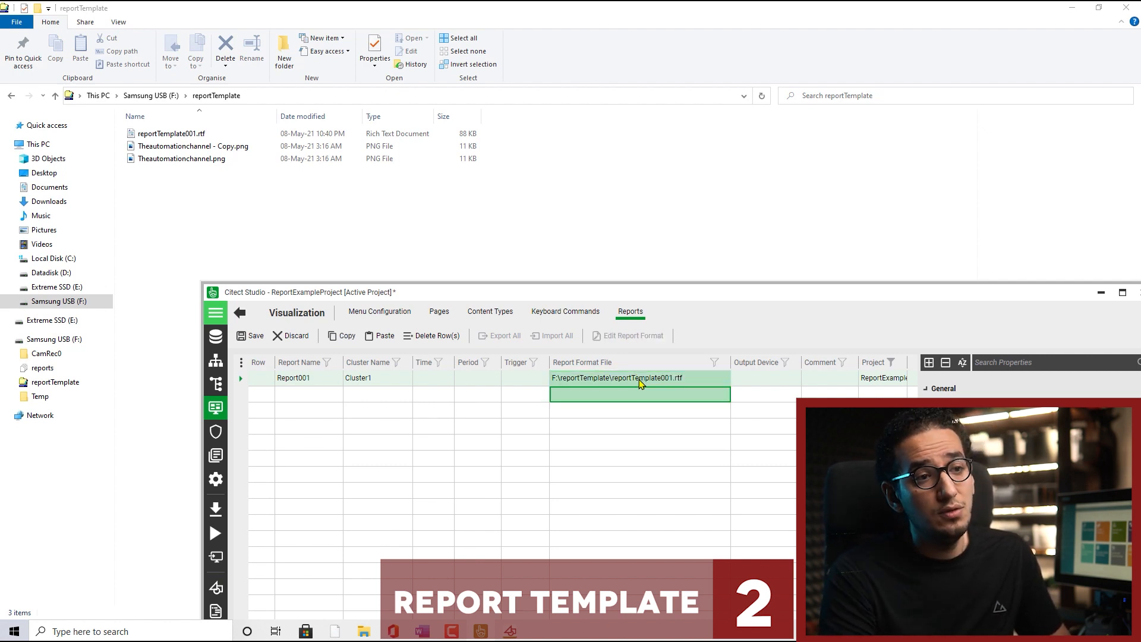
Open Report001's format file for editing as a check, close it again and save the report record.
double_click(694, 292)
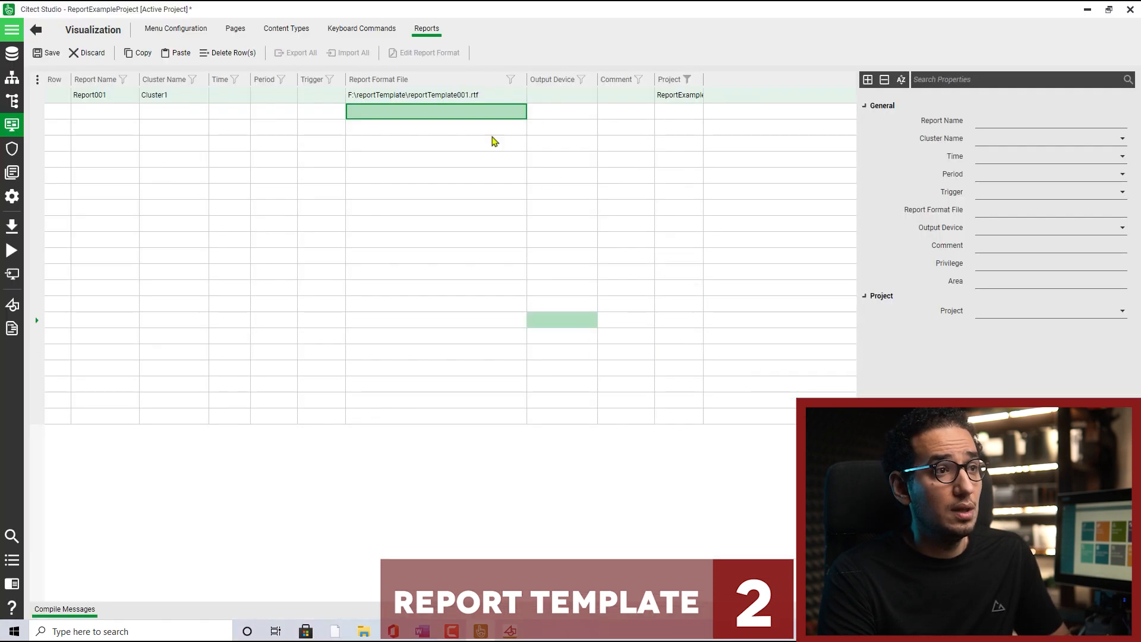
click(419, 96)
click(438, 54)
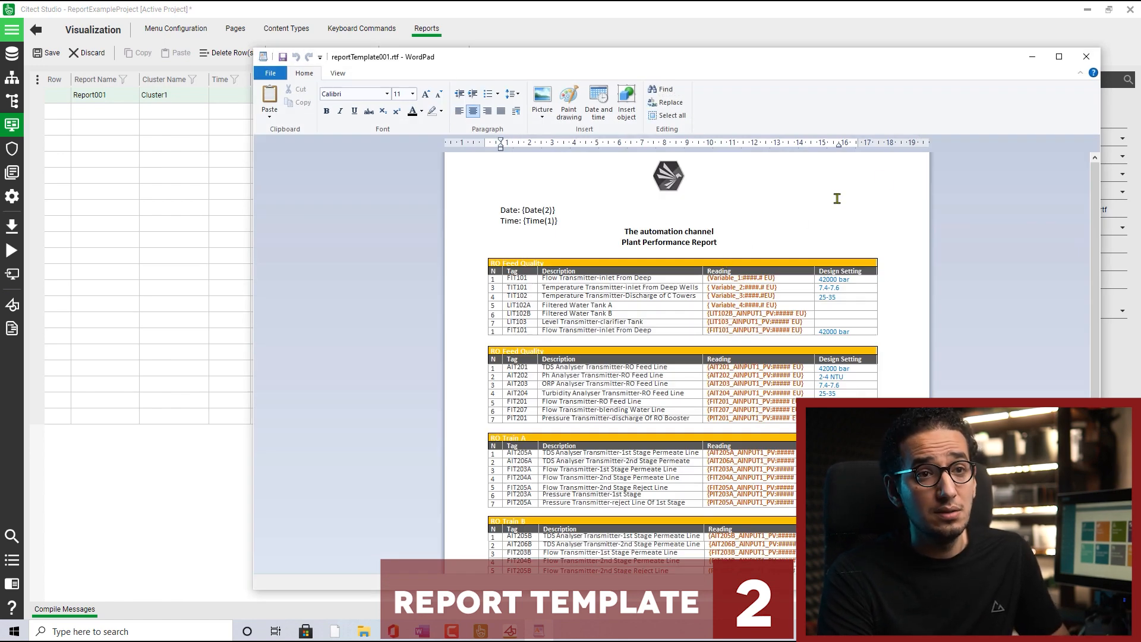
click(1086, 56)
click(441, 113)
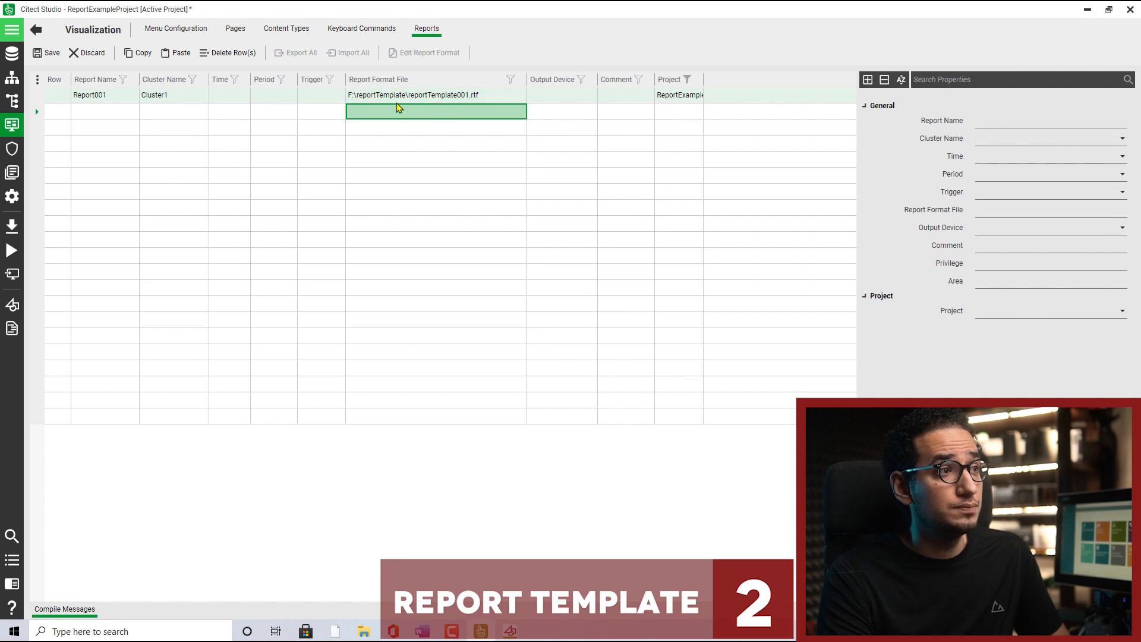
click(49, 54)
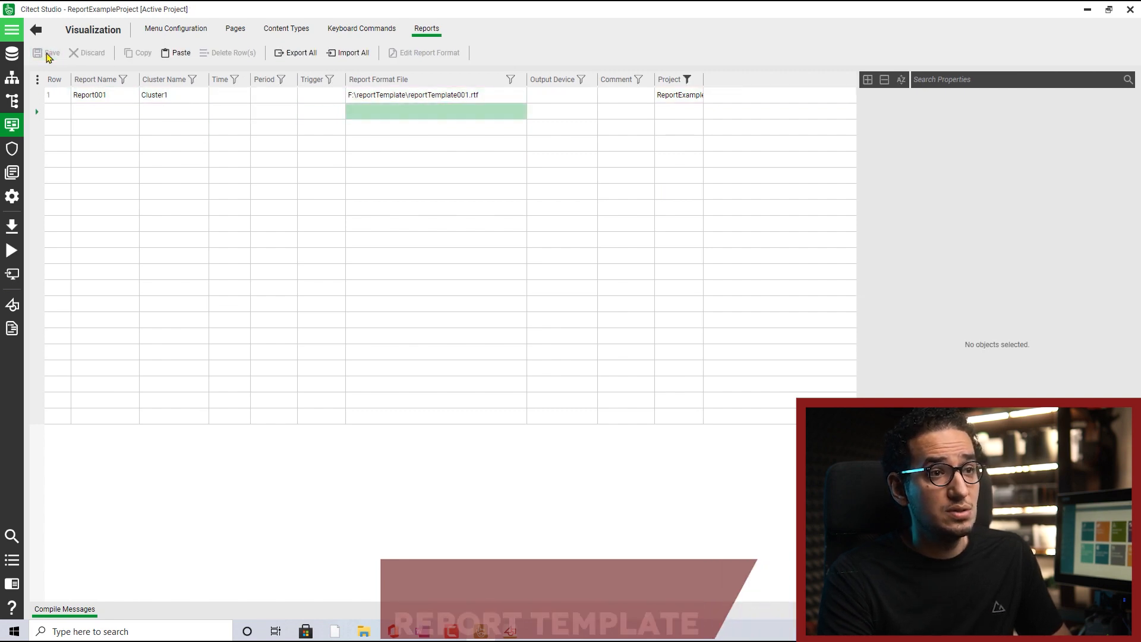
Add an output device named RTF_Device to the project's devices in Setup.
click(591, 95)
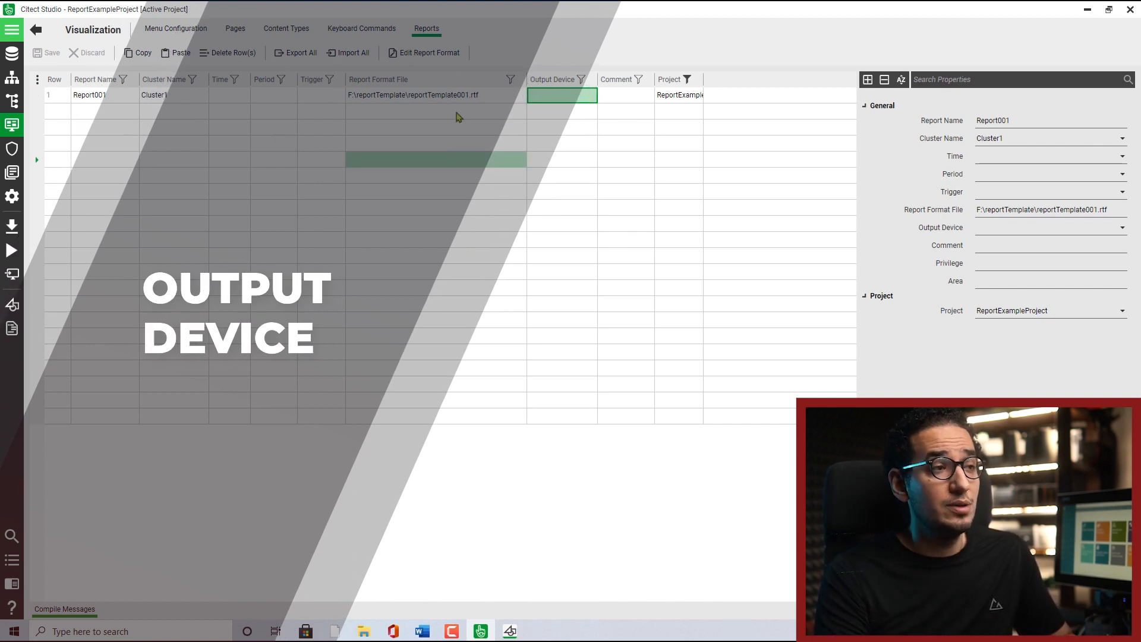
click(10, 197)
click(294, 28)
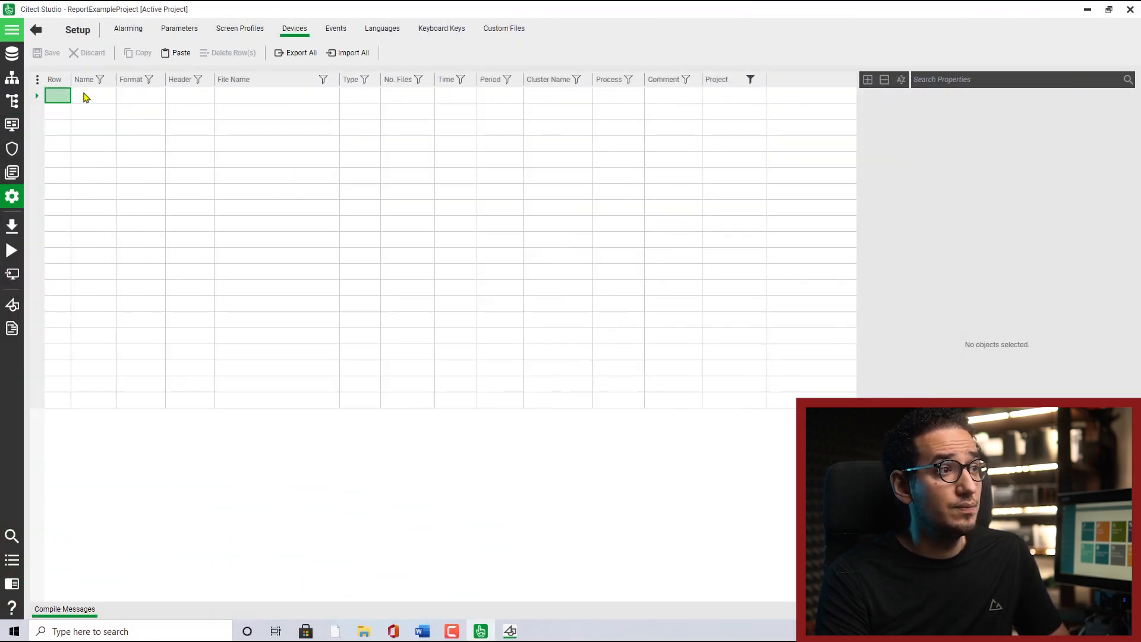
click(85, 97)
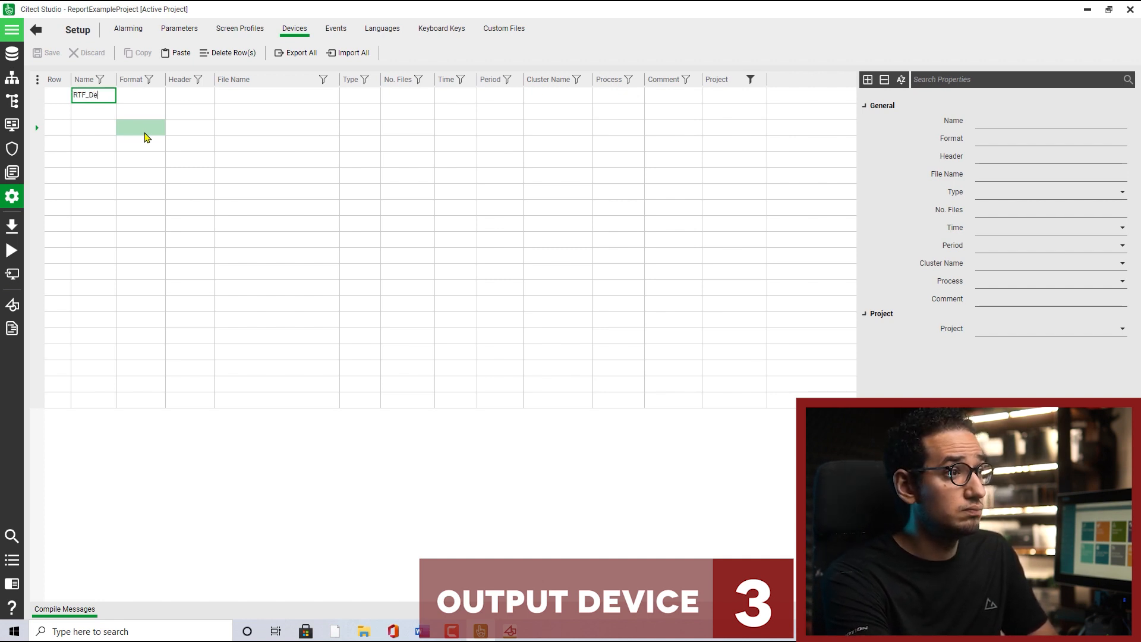
key(Return)
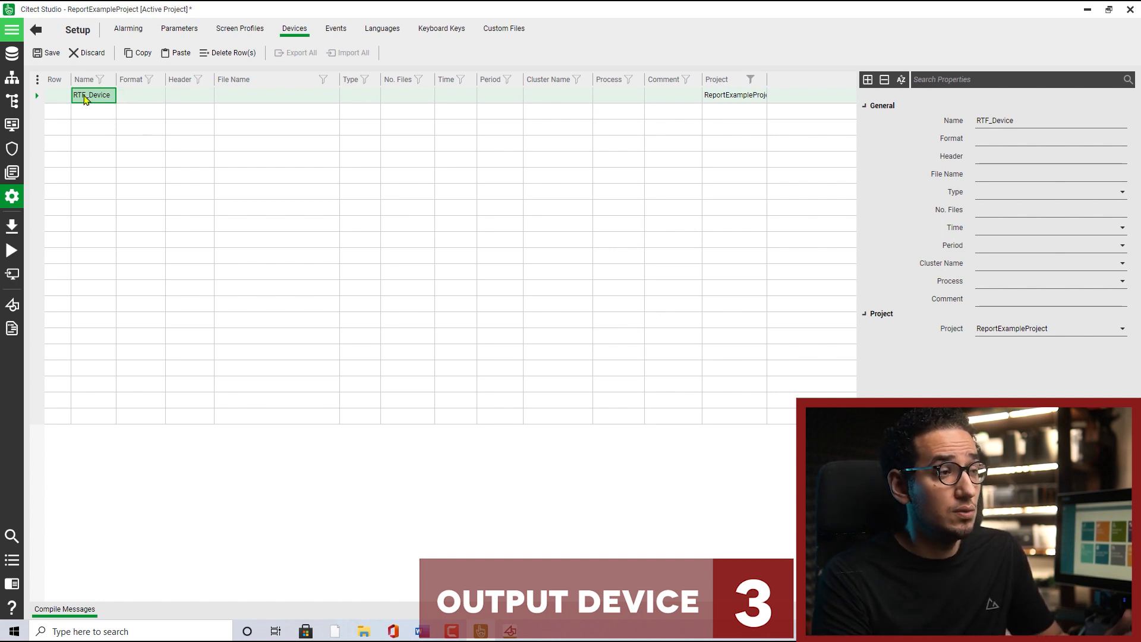
Switch to File Explorer and copy the path of the reports folder on the F: drive.
click(248, 98)
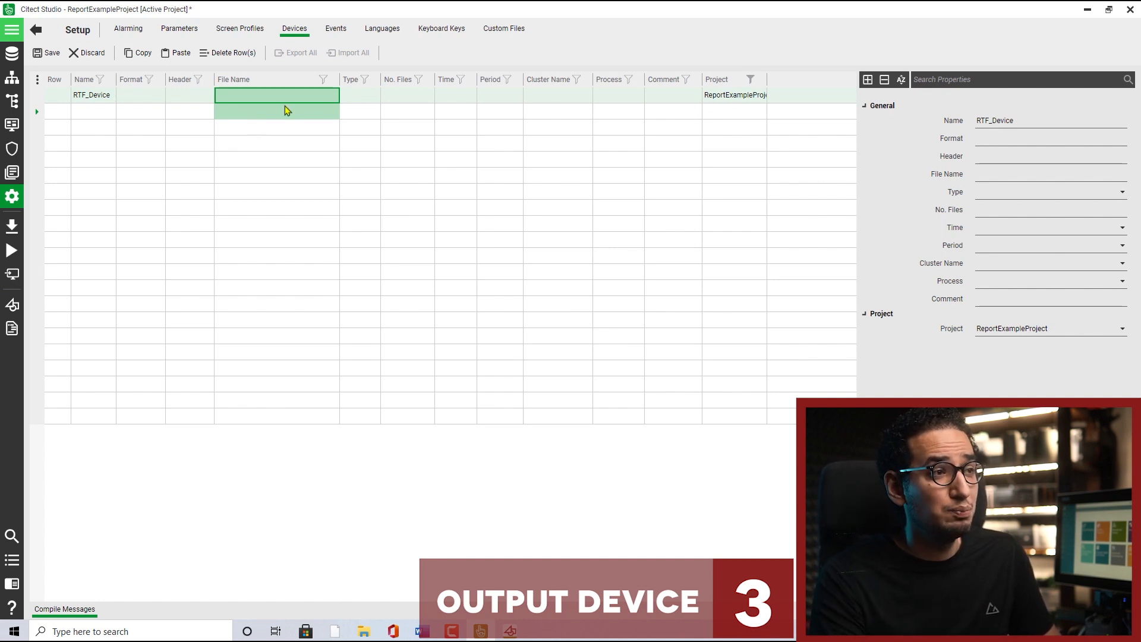
click(320, 96)
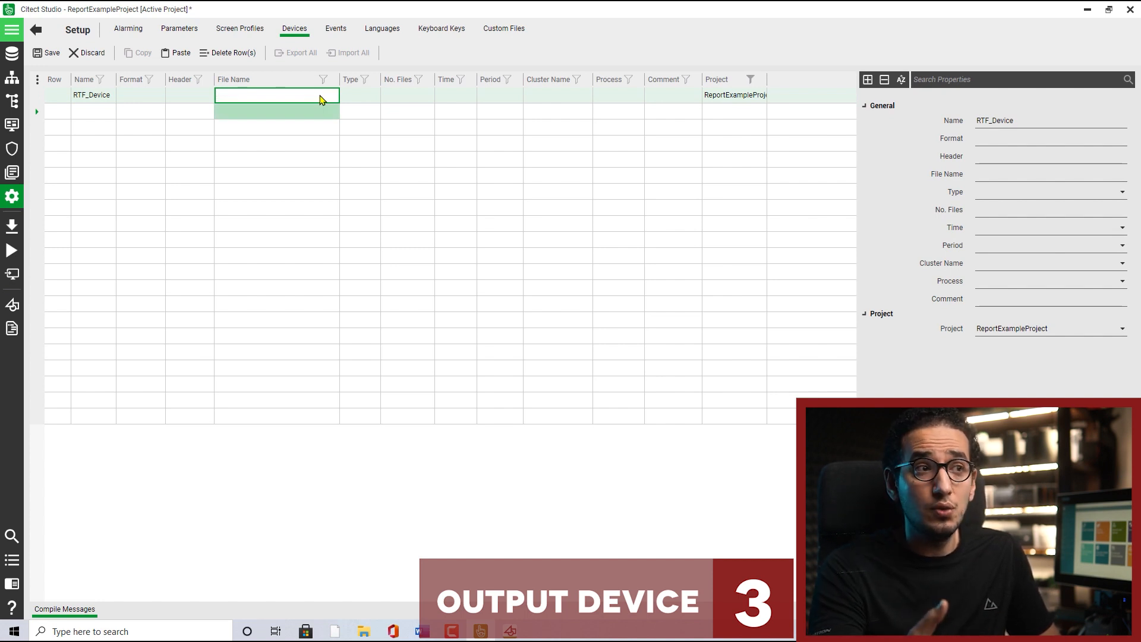
click(367, 631)
click(165, 96)
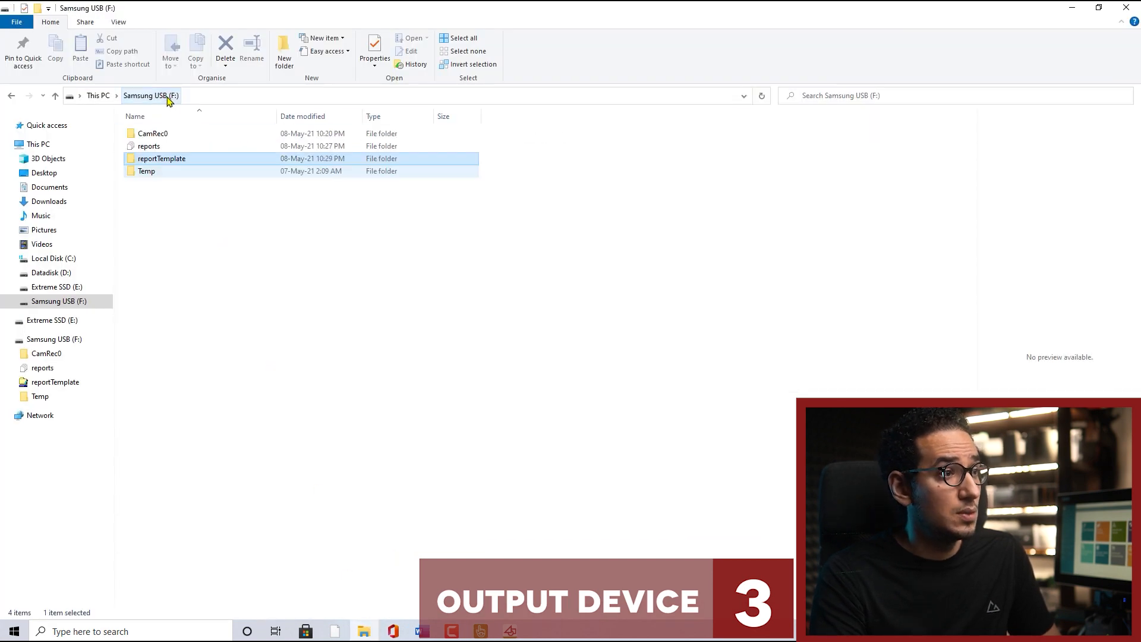
click(166, 148)
double_click(166, 148)
click(321, 96)
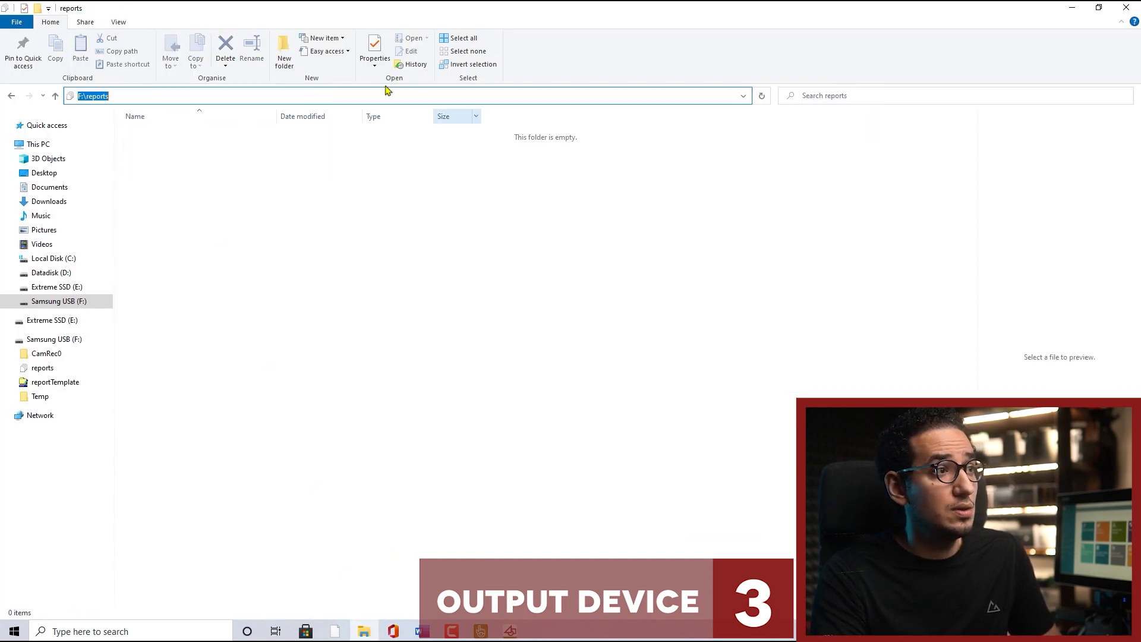
click(1074, 9)
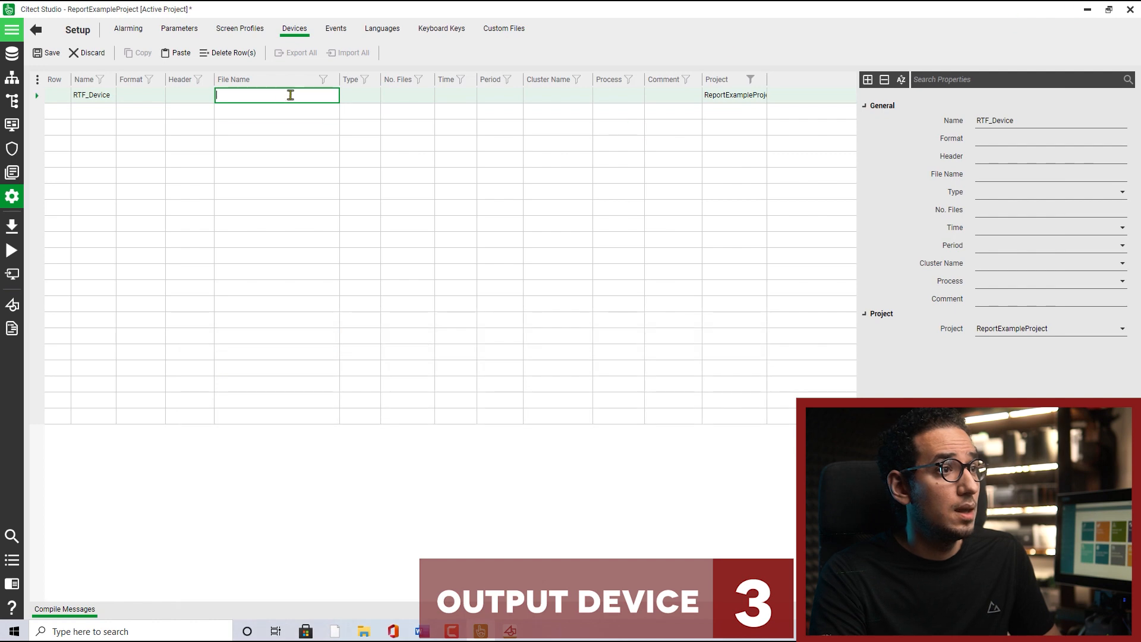
Set RTF_Device's file name to F:\reports\plantReport.rtf.
click(308, 127)
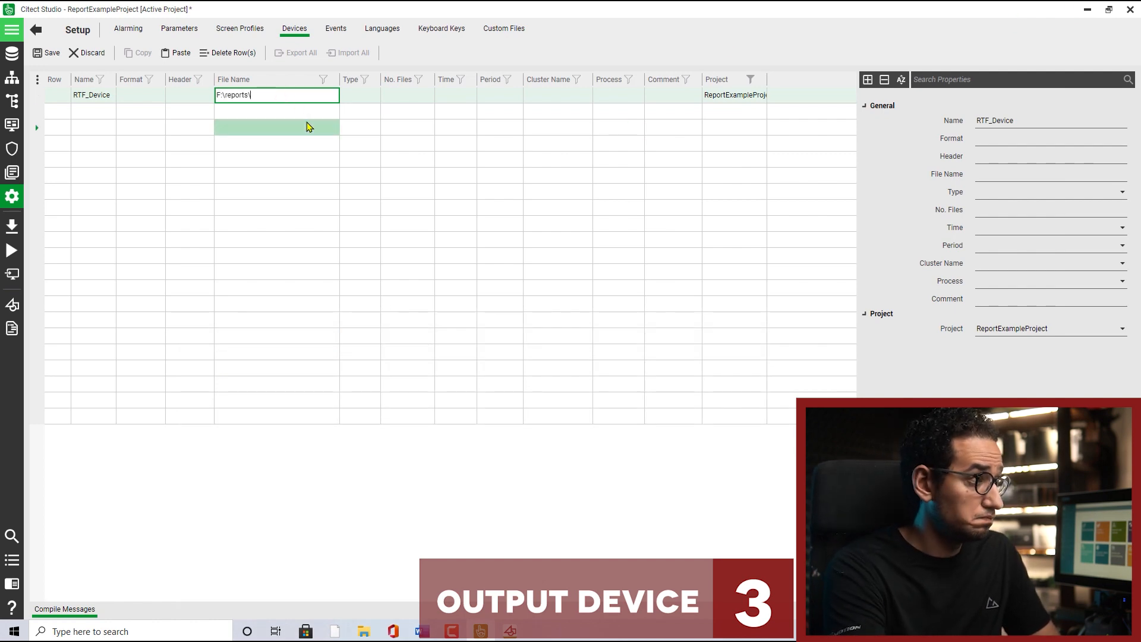
text(\)
key(alt+Tab)
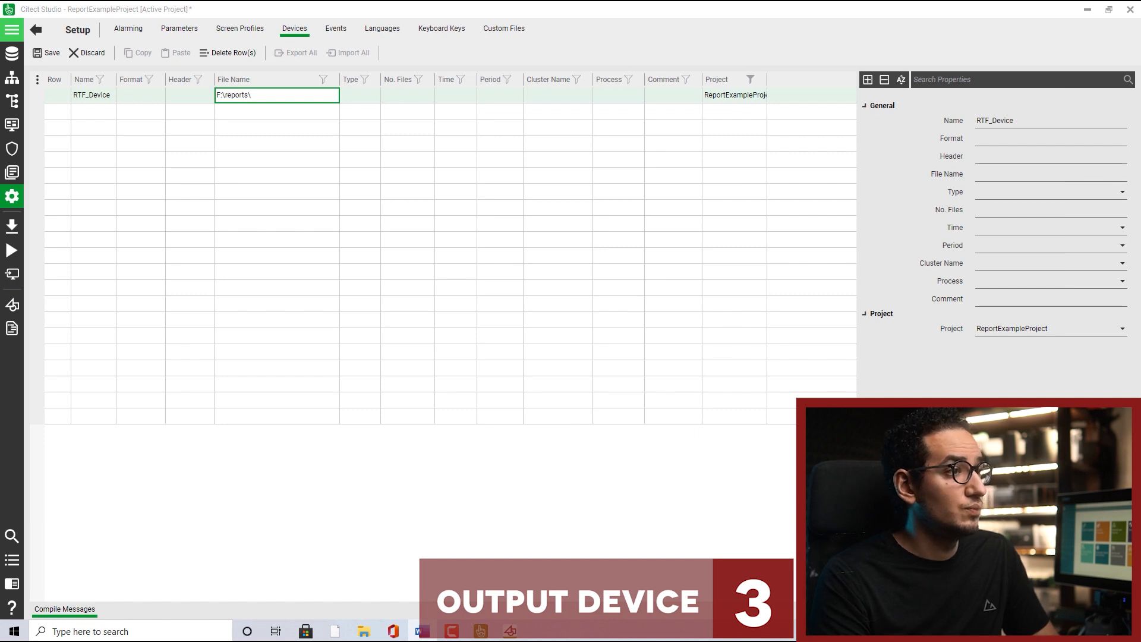
click(285, 95)
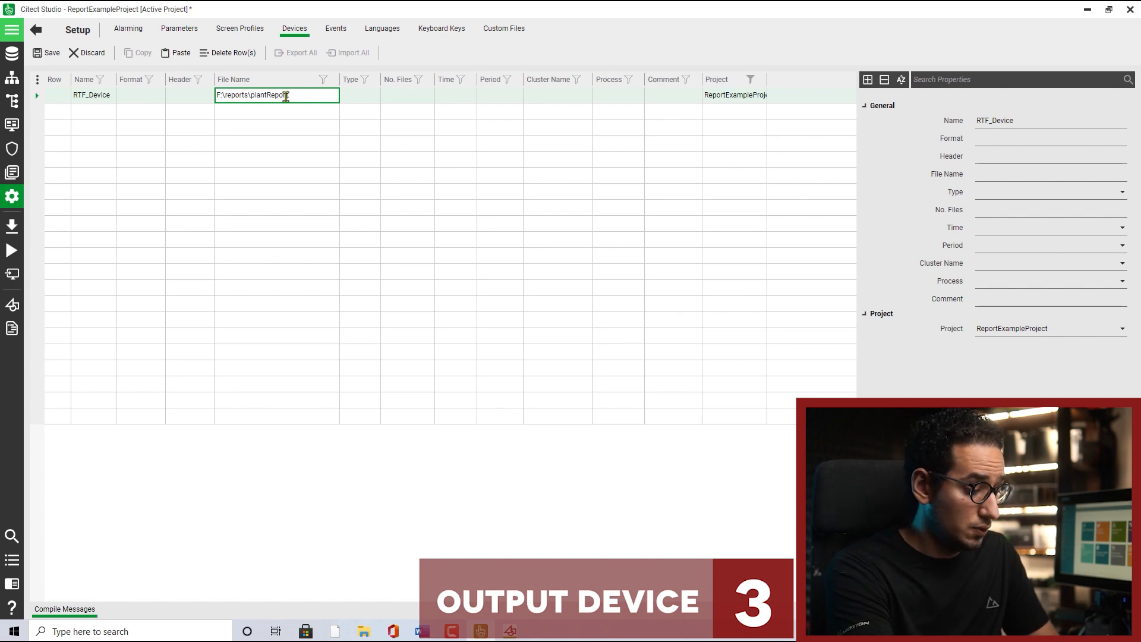
text(f)
key(Return)
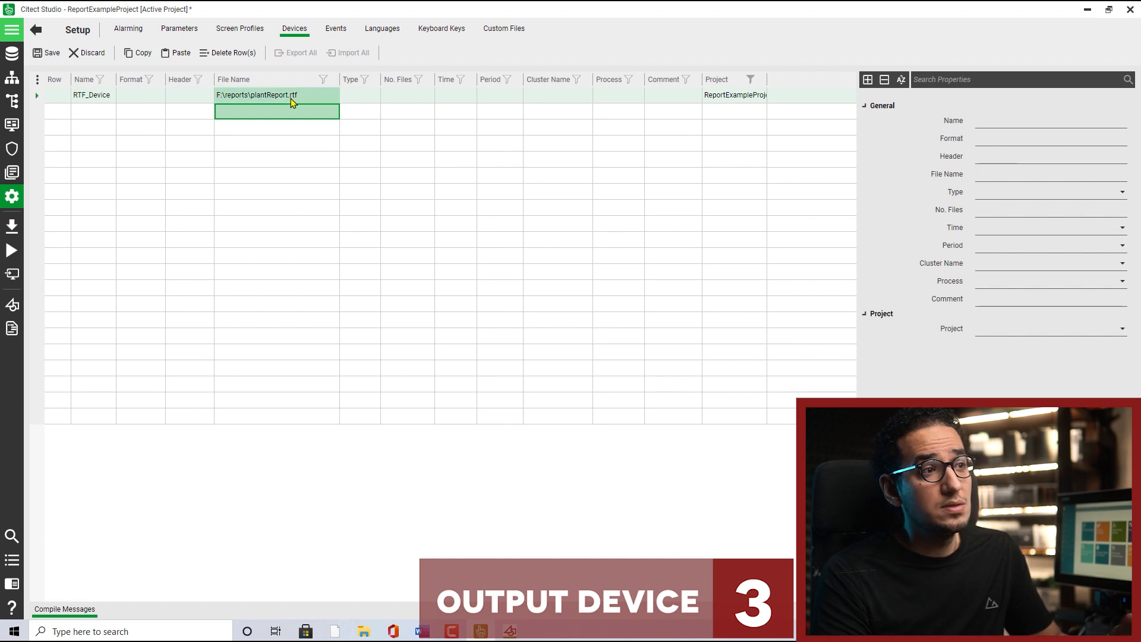
Look through the available device types and set RTF_Device's type to ASCII_DEV.
click(362, 95)
click(408, 96)
click(361, 95)
click(363, 95)
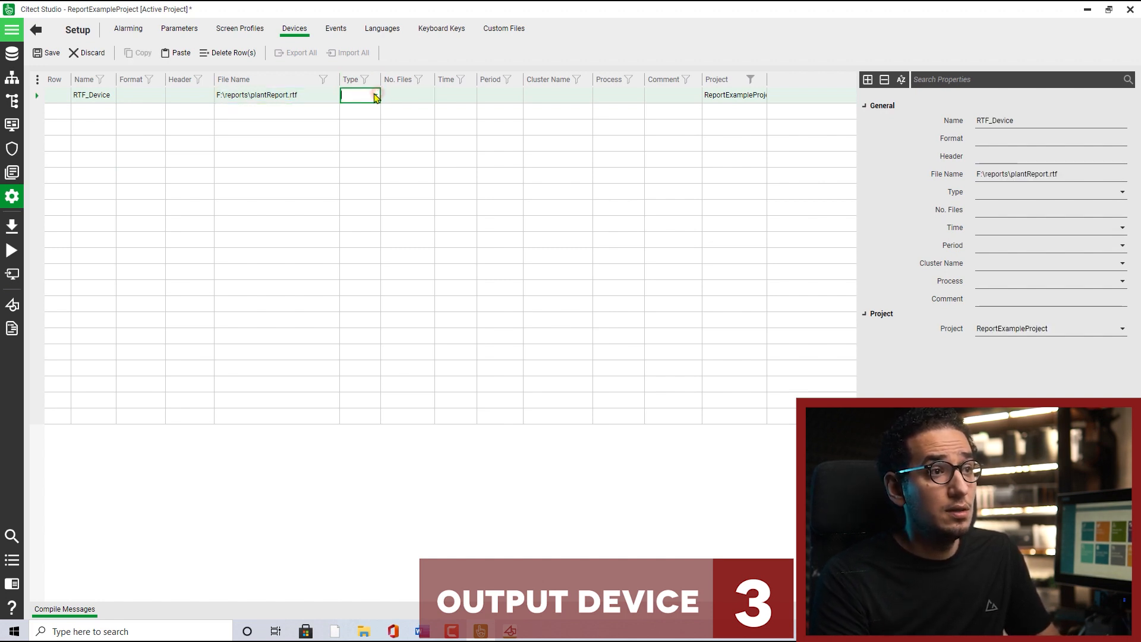
click(375, 95)
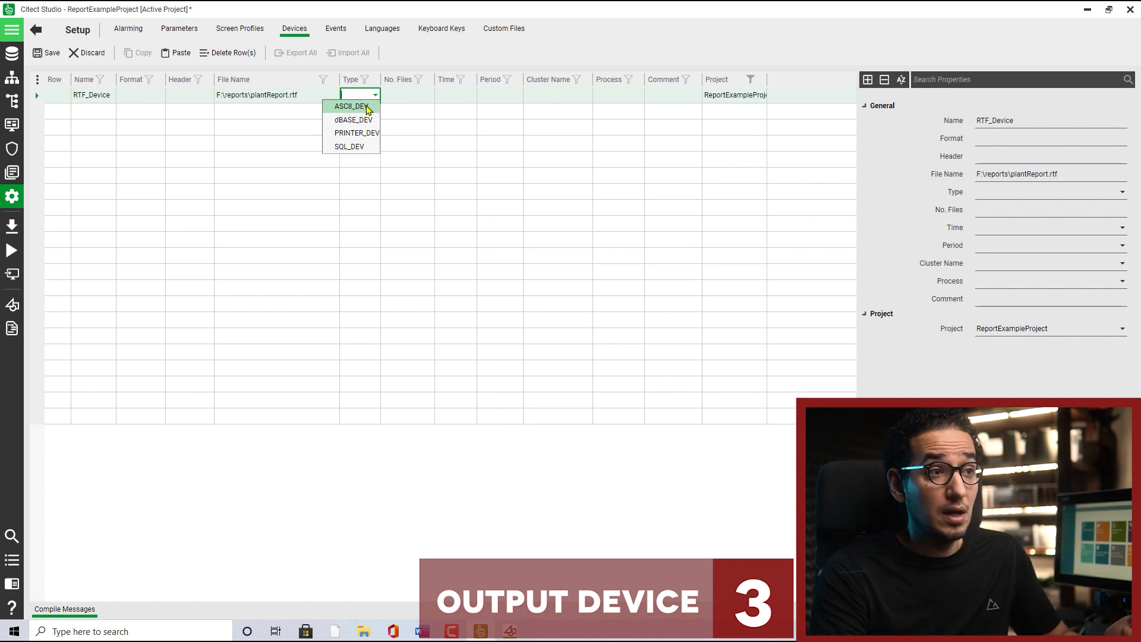
key(Down)
key(Down)
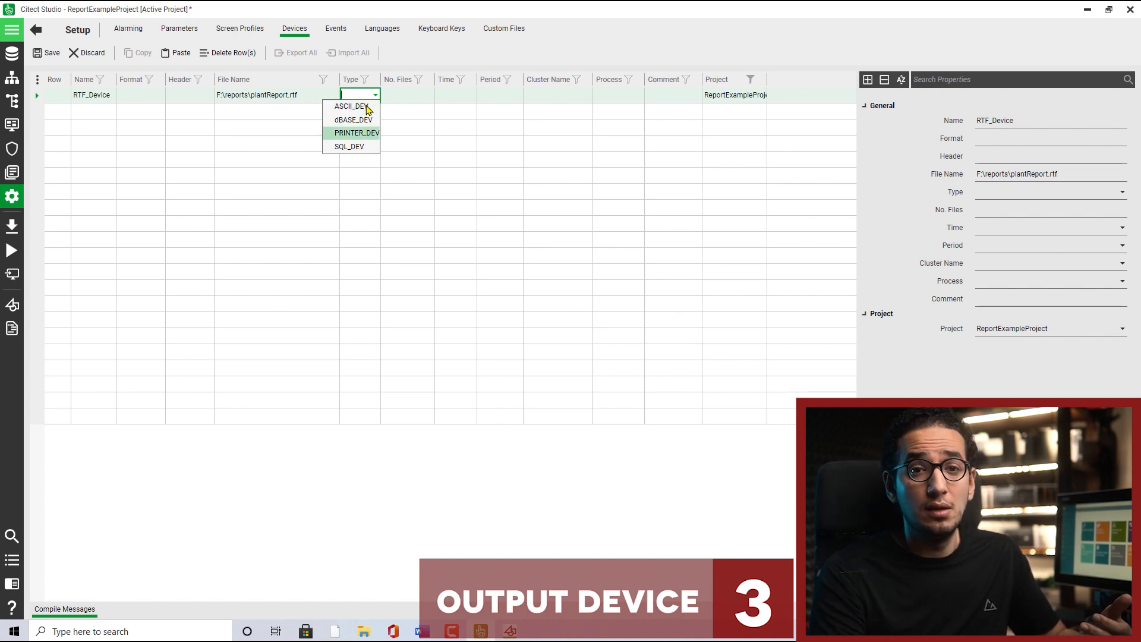
key(Down)
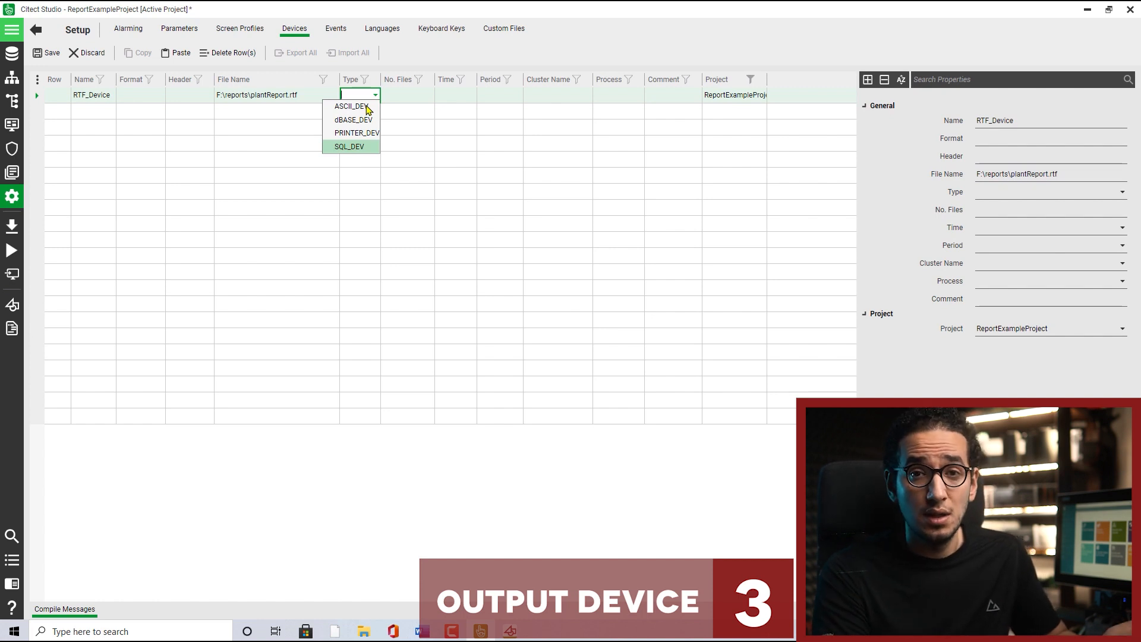
click(359, 107)
Set RTF_Device's number of files to -1.
click(424, 96)
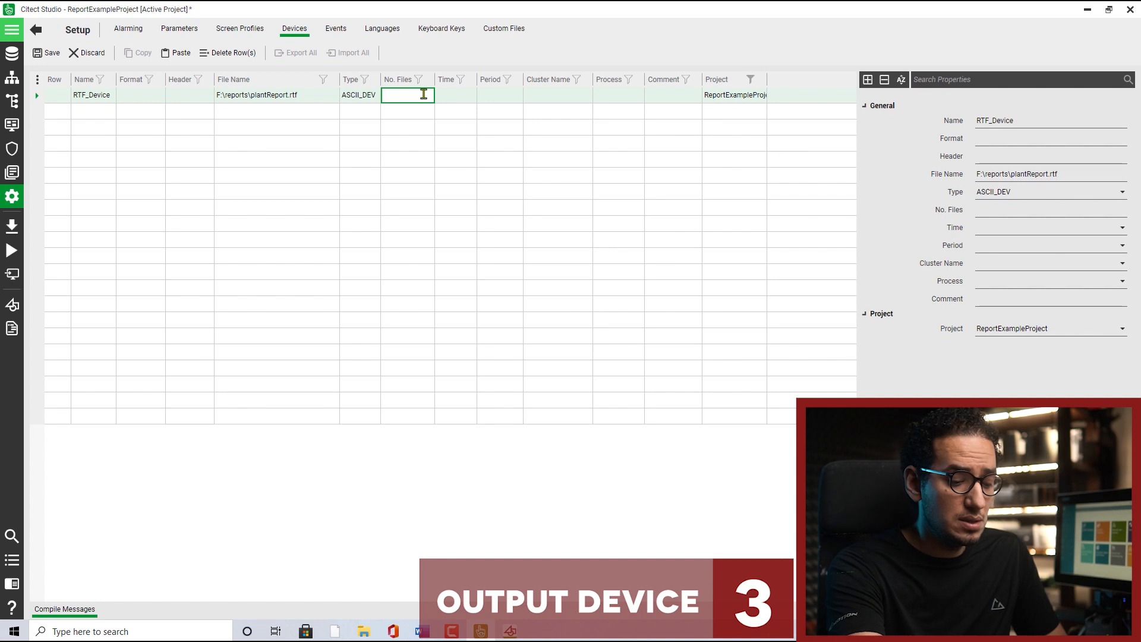
key(Return)
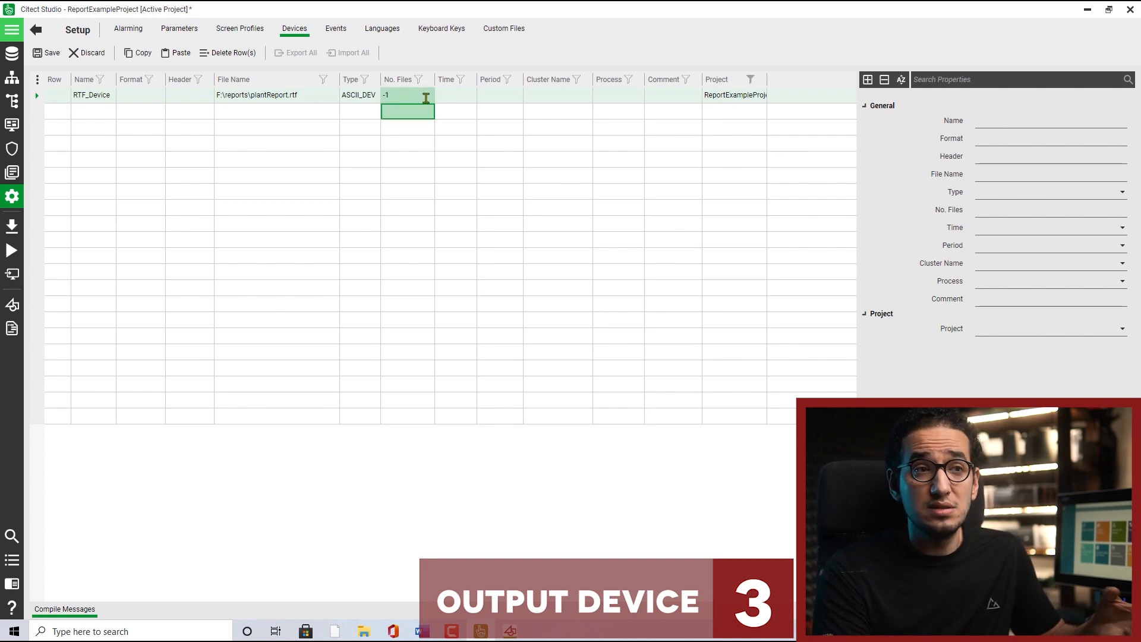
click(426, 101)
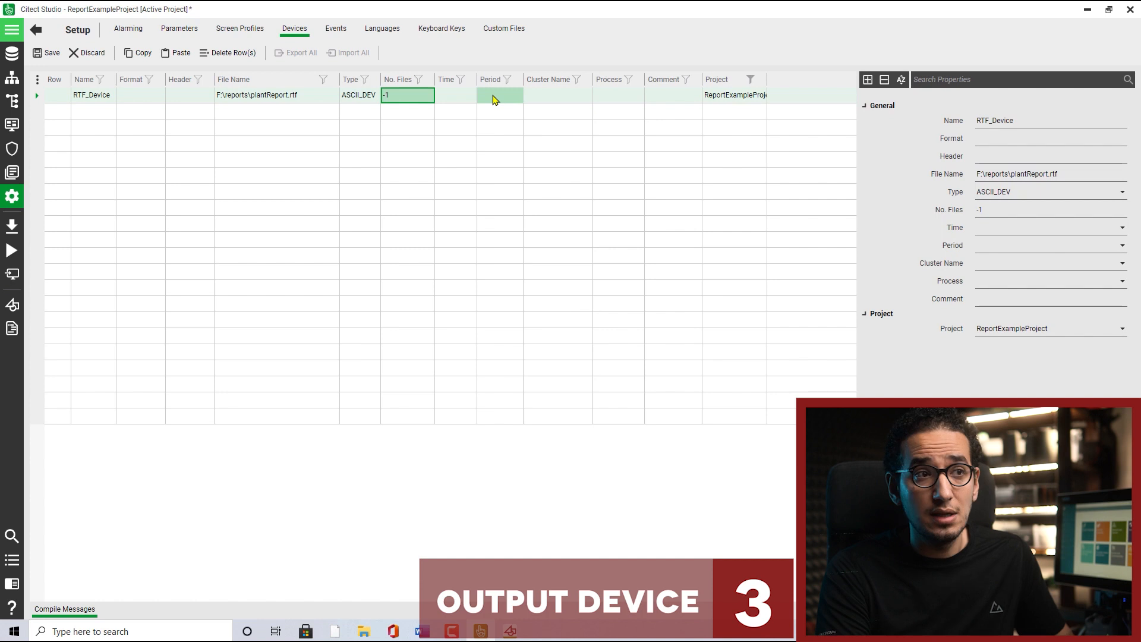
Assign RTF_Device to cluster Cluster1 and the Report_Server process.
click(563, 97)
click(587, 96)
click(572, 106)
click(621, 98)
click(638, 95)
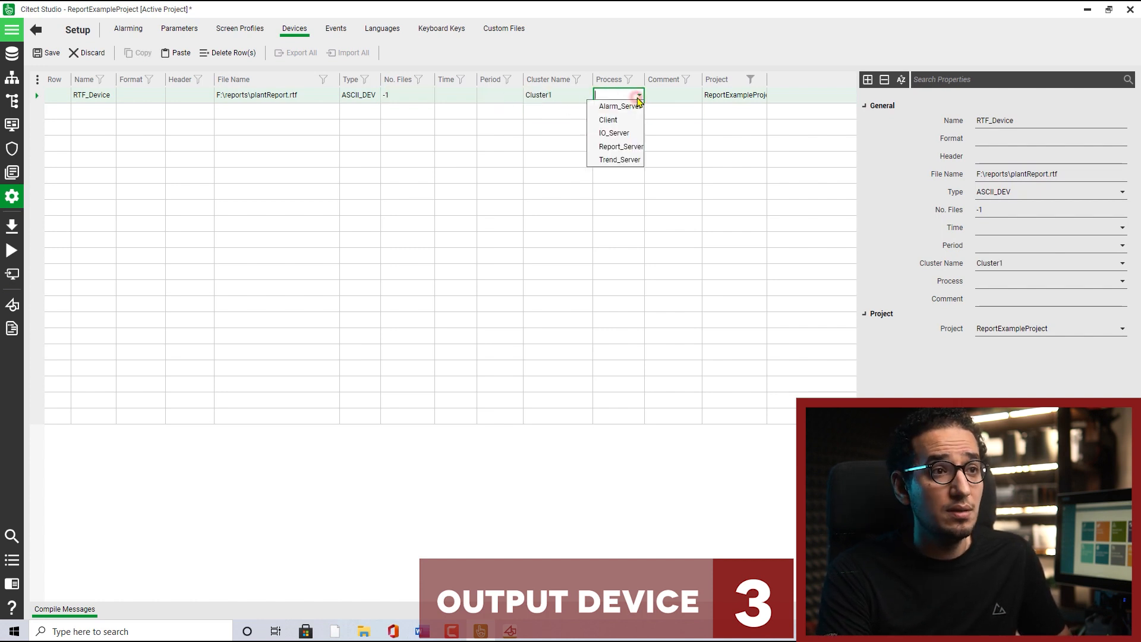
click(627, 147)
click(671, 99)
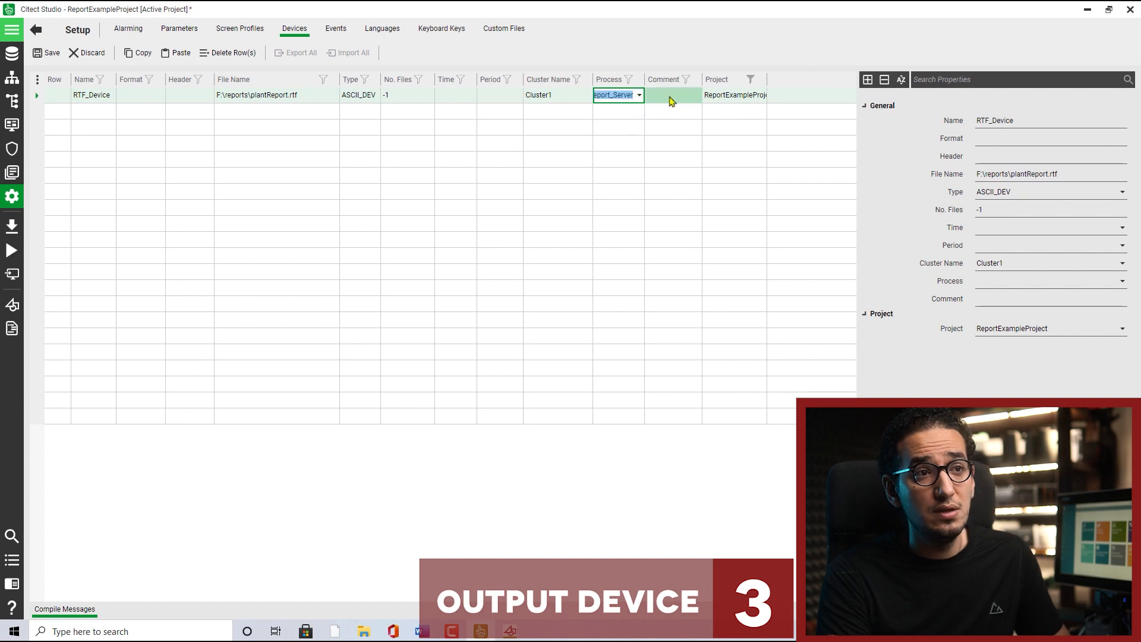
Save the RTF_Device record and set Report001's output device to RTF_Device.
click(48, 52)
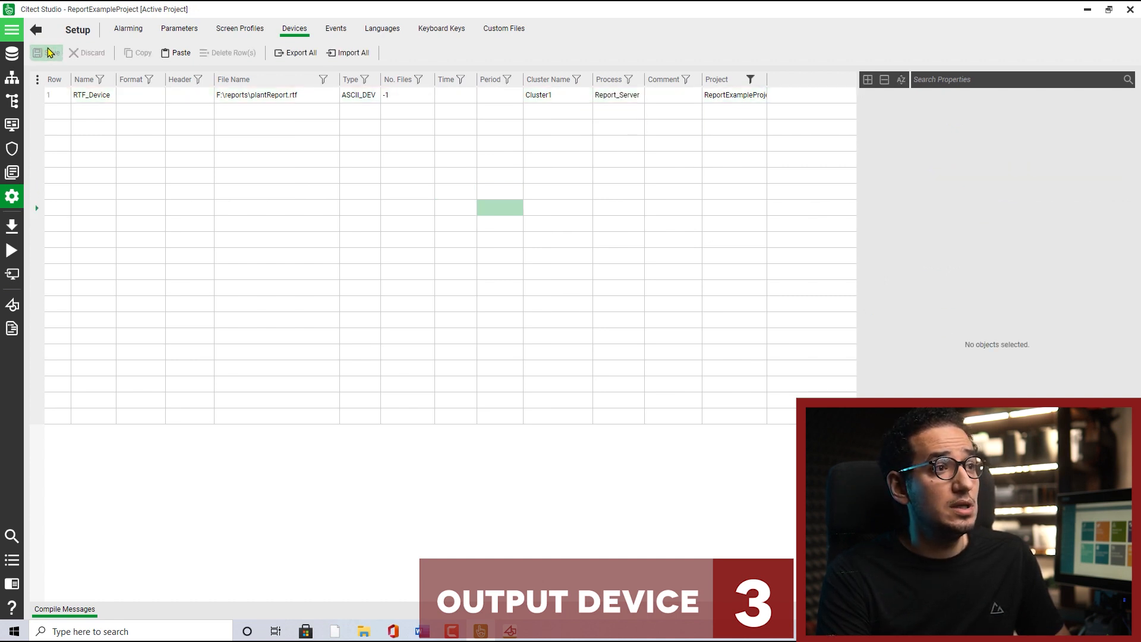
click(14, 126)
click(591, 95)
click(592, 96)
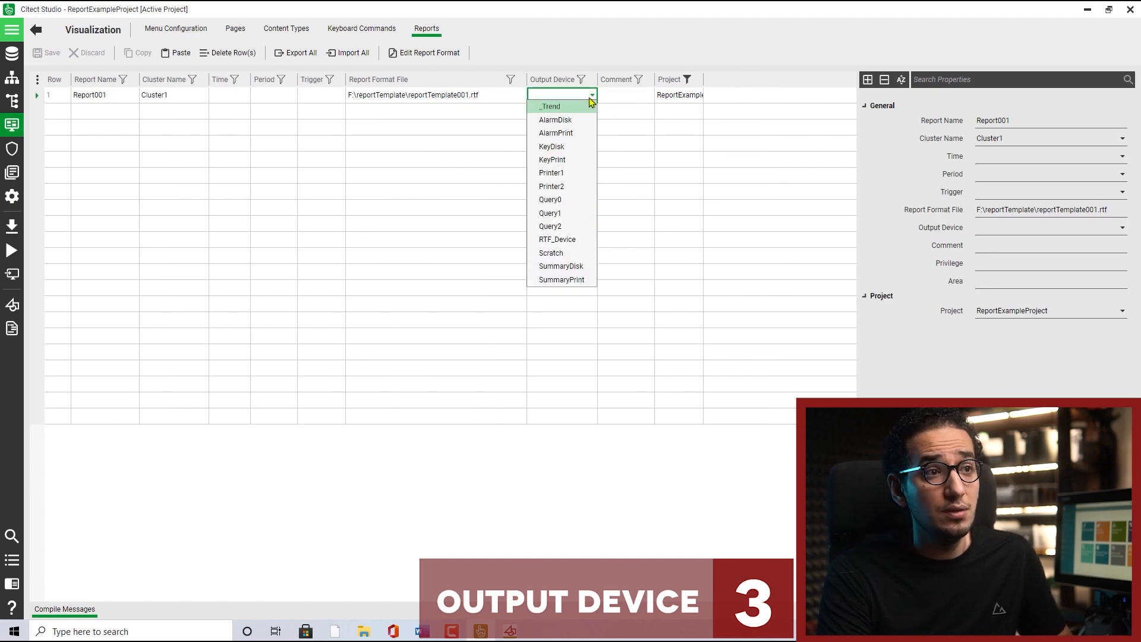
click(553, 240)
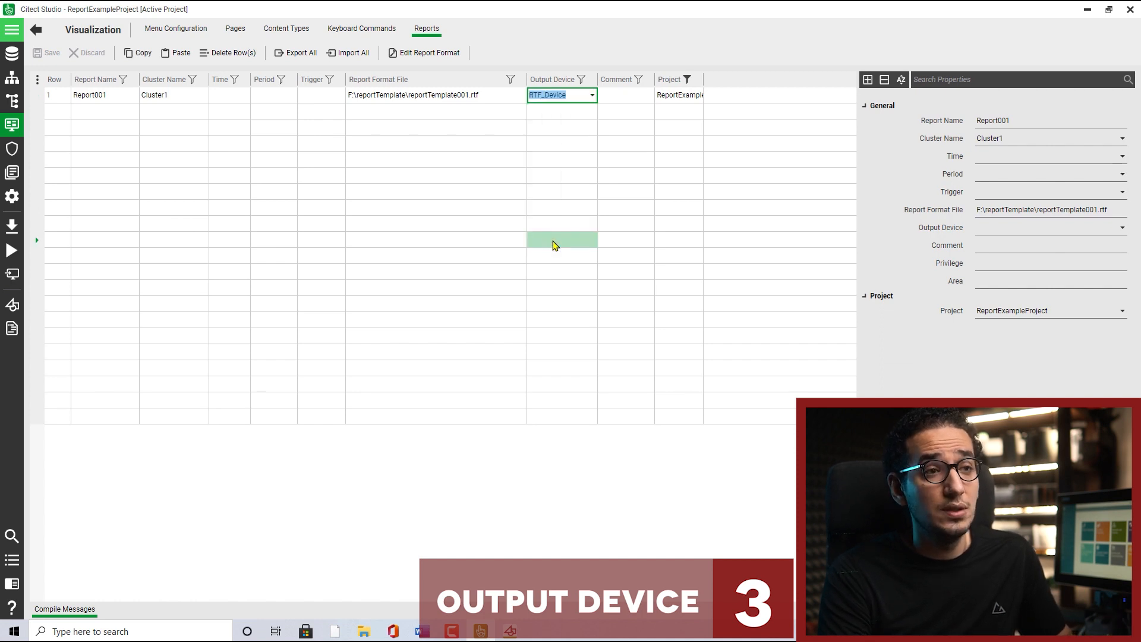
key(Up)
click(574, 113)
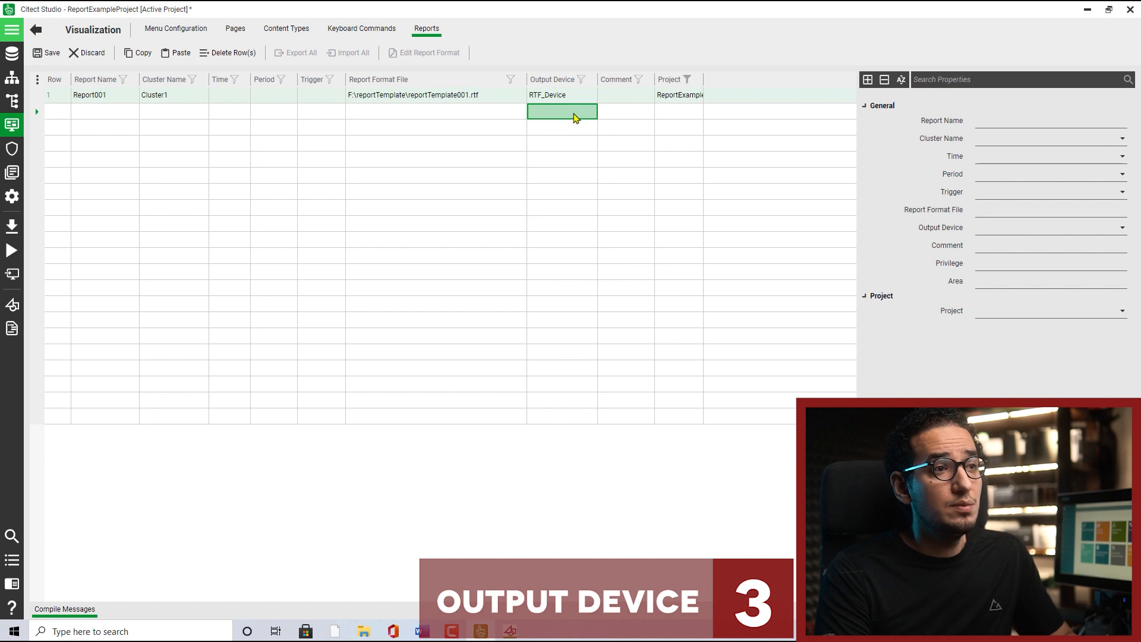
Open Report001's report format file reportTemplate001.rtf for editing in WordPad.
click(488, 101)
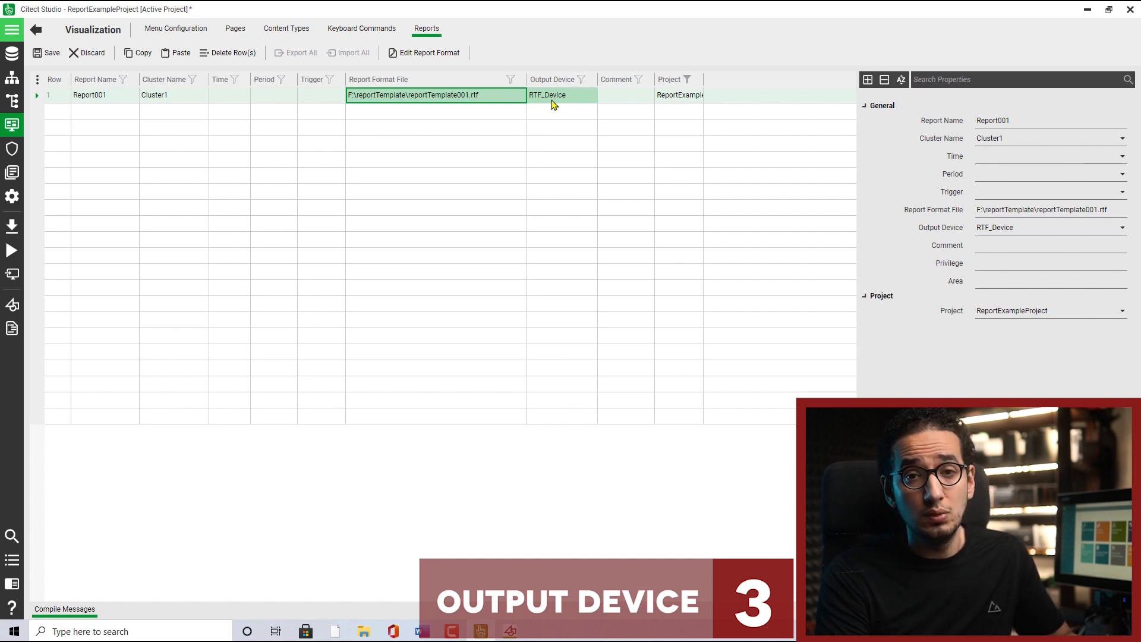
double_click(498, 101)
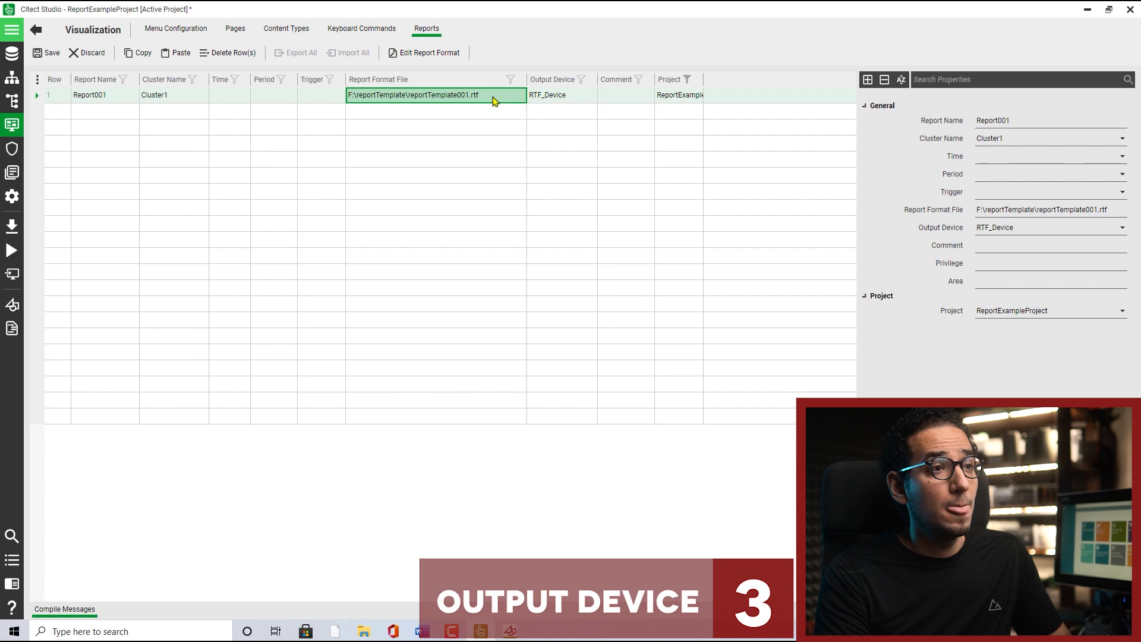
click(493, 108)
click(502, 94)
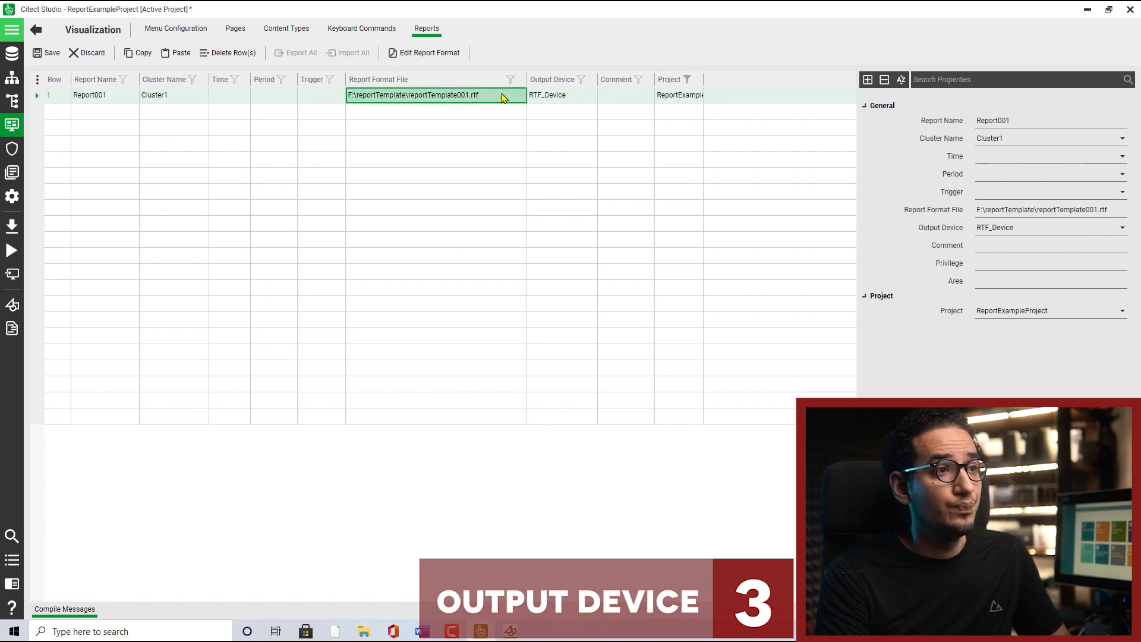
click(443, 55)
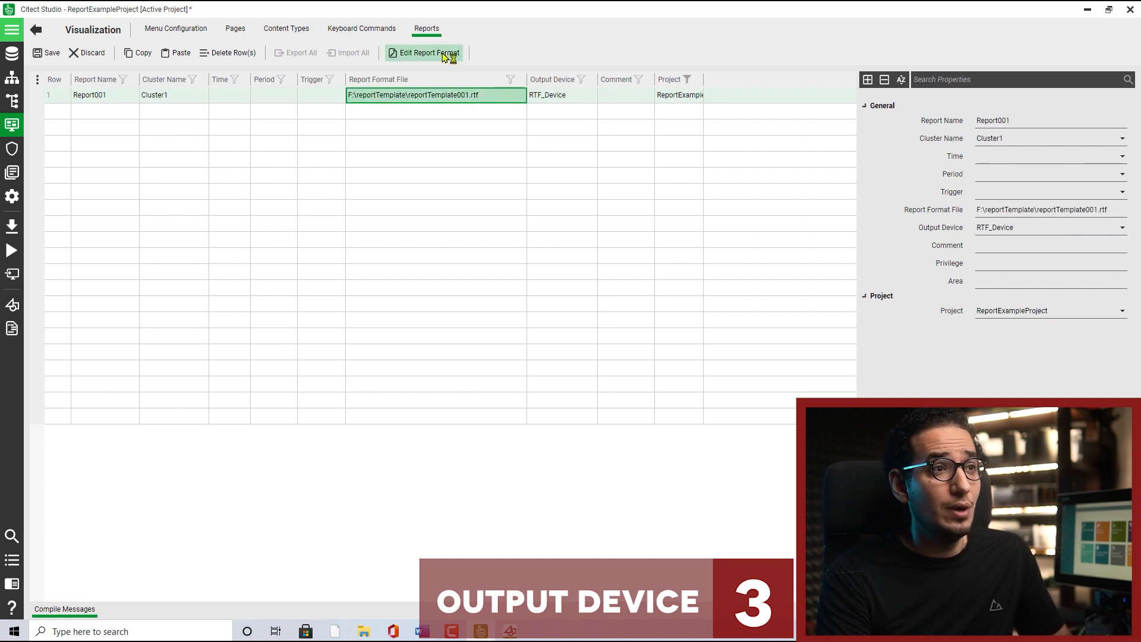
drag(686, 59, 662, 13)
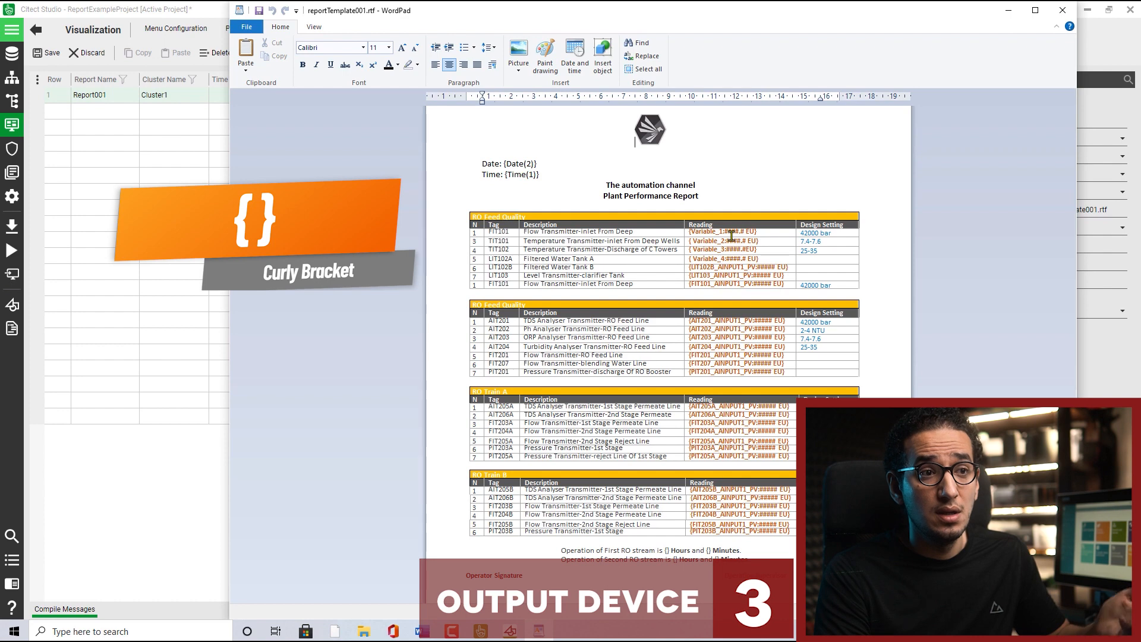
Examine the curly-bracket variable and number format placeholder in the template's first Reading row, and close the template.
drag(689, 232, 754, 231)
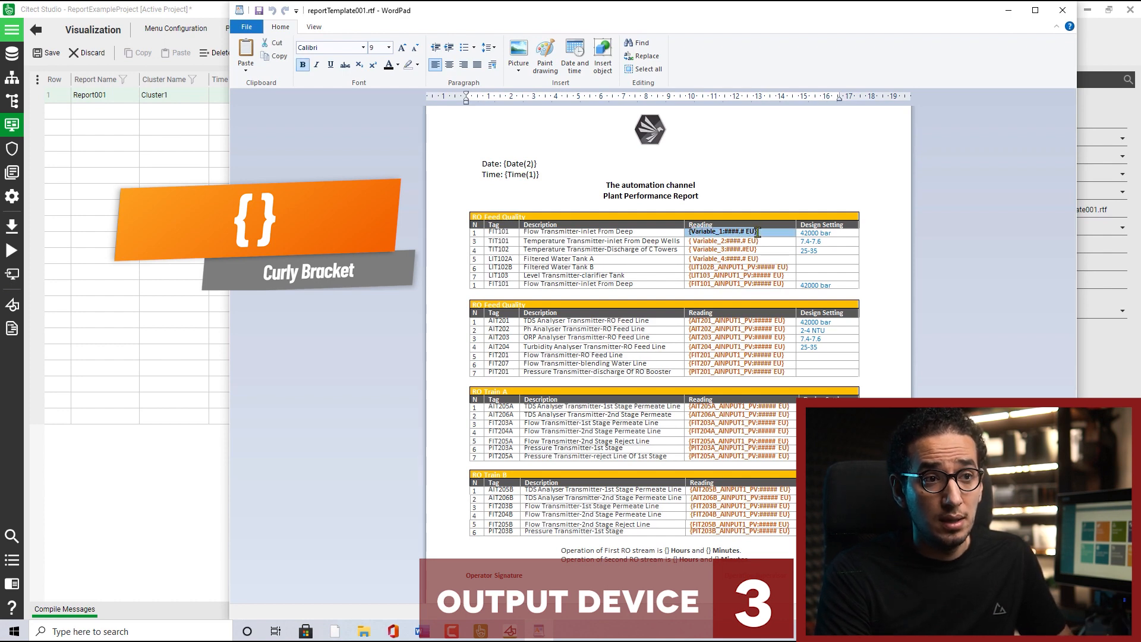
click(727, 232)
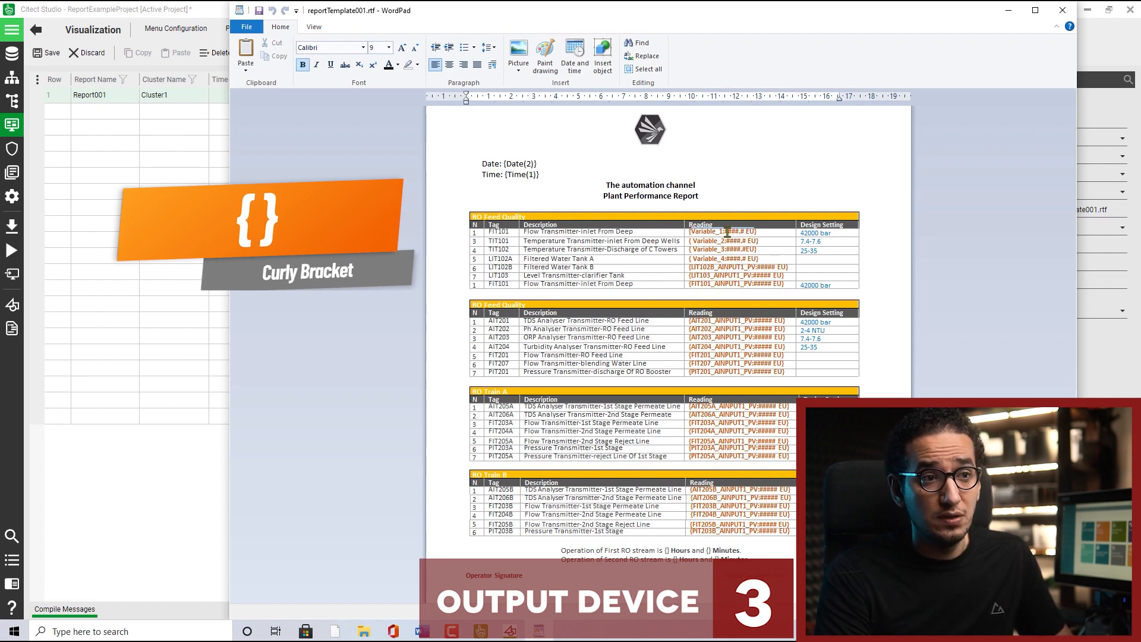
drag(724, 233, 753, 232)
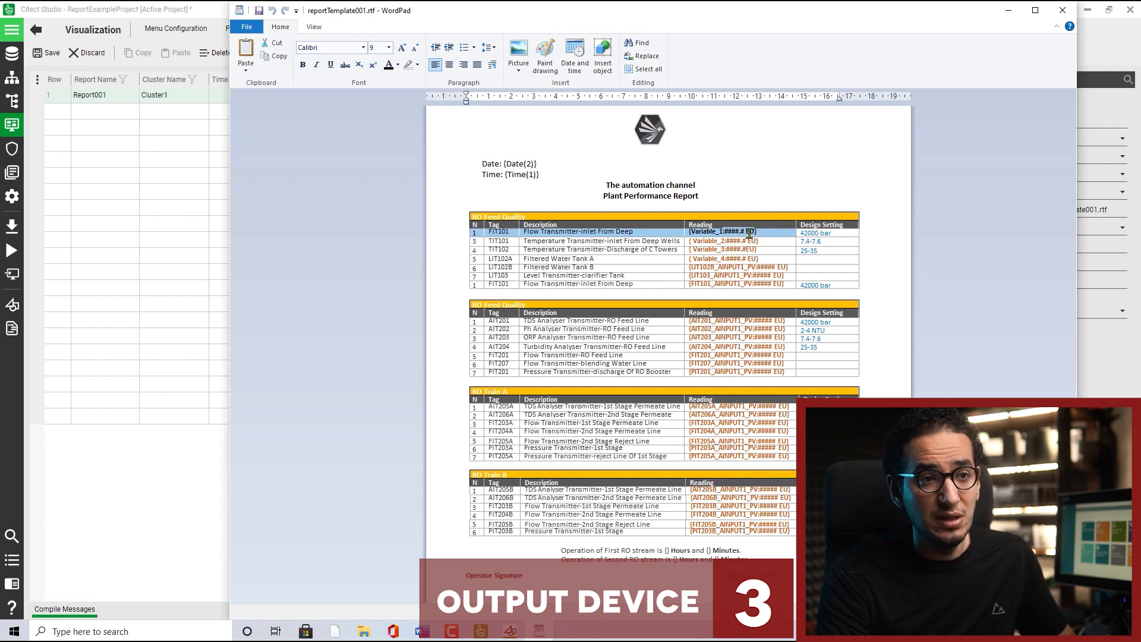
click(728, 275)
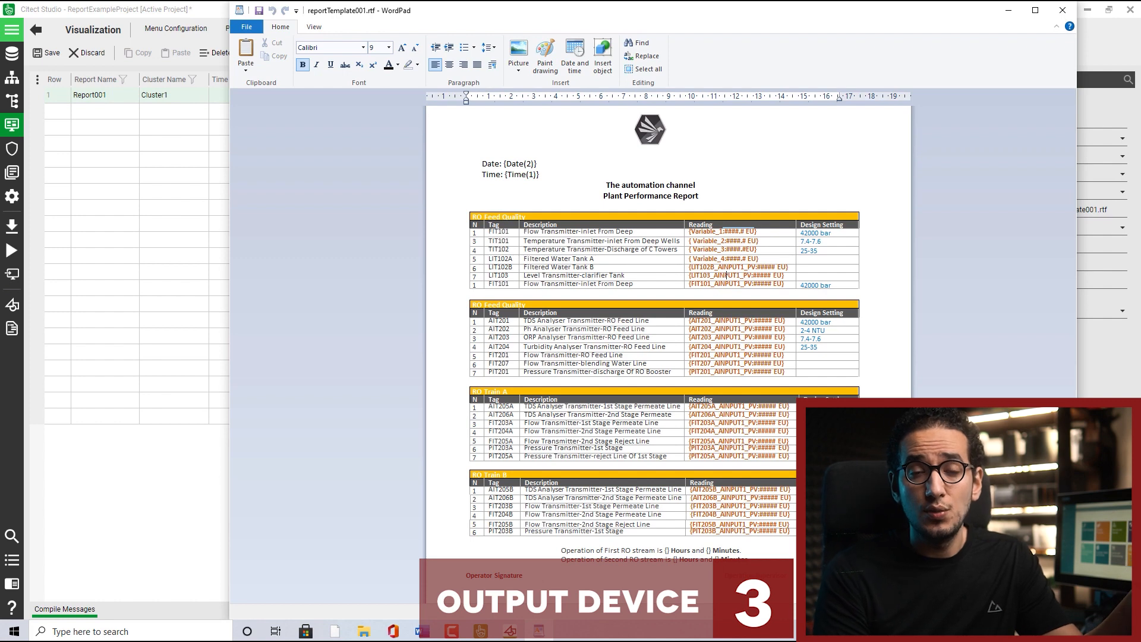
click(1062, 10)
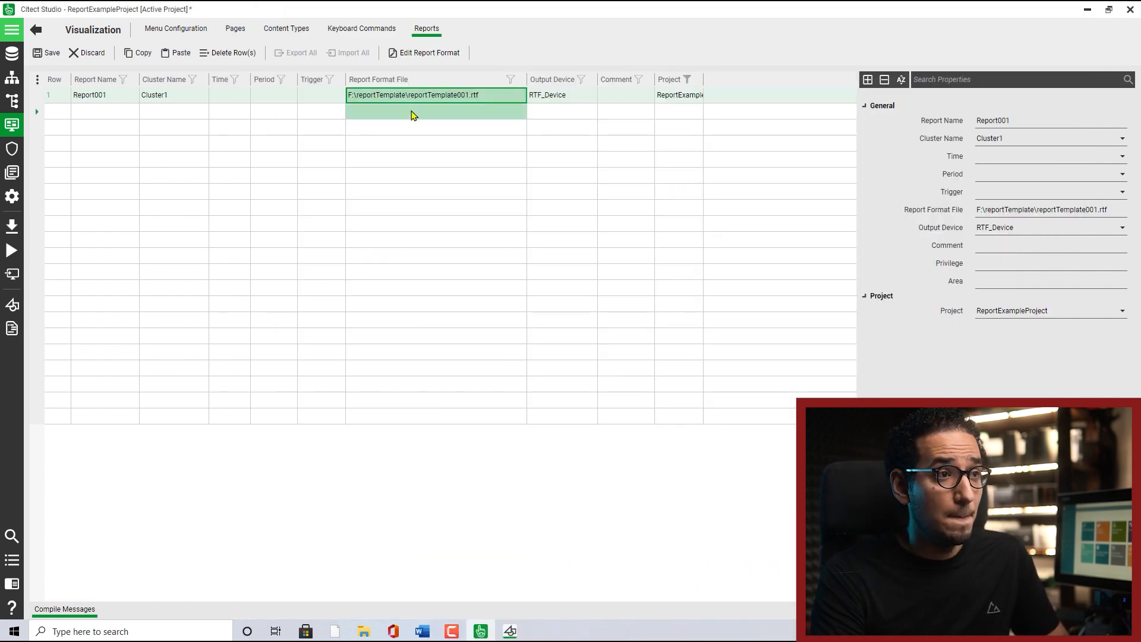
click(415, 115)
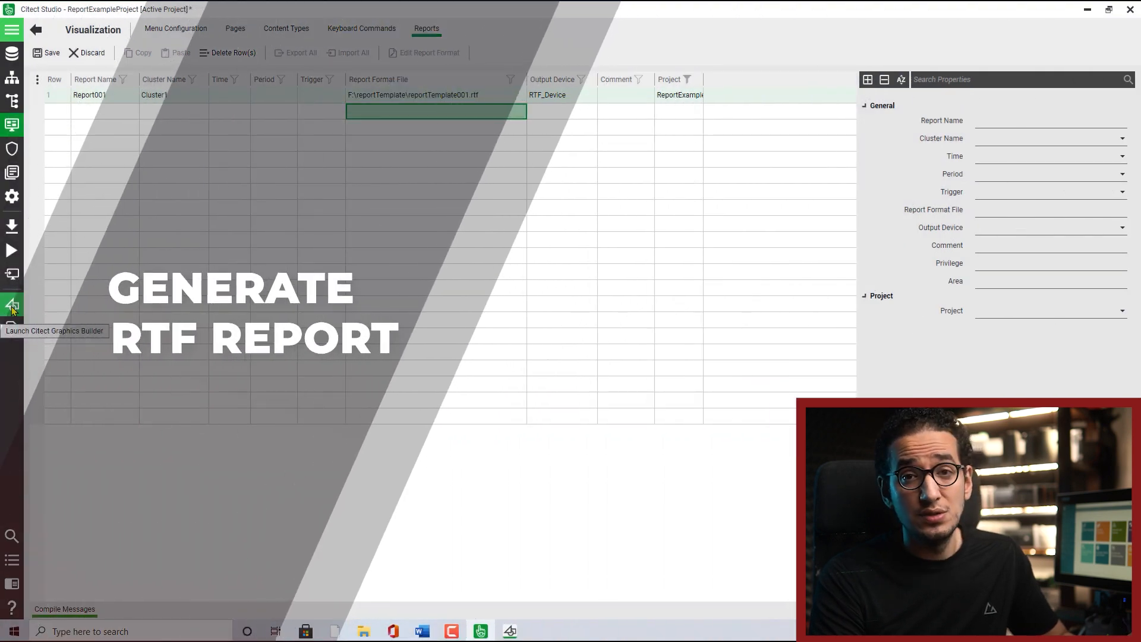
Open ReportExampleProject's Startup page in Citect Graphics Builder and maximize the window.
click(12, 306)
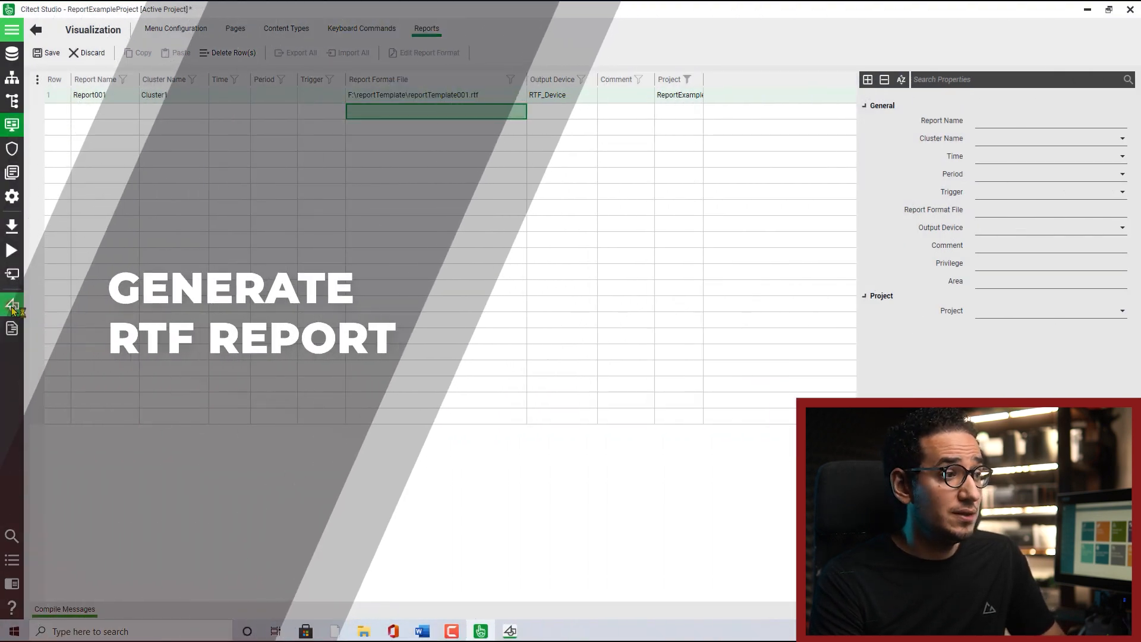
click(227, 123)
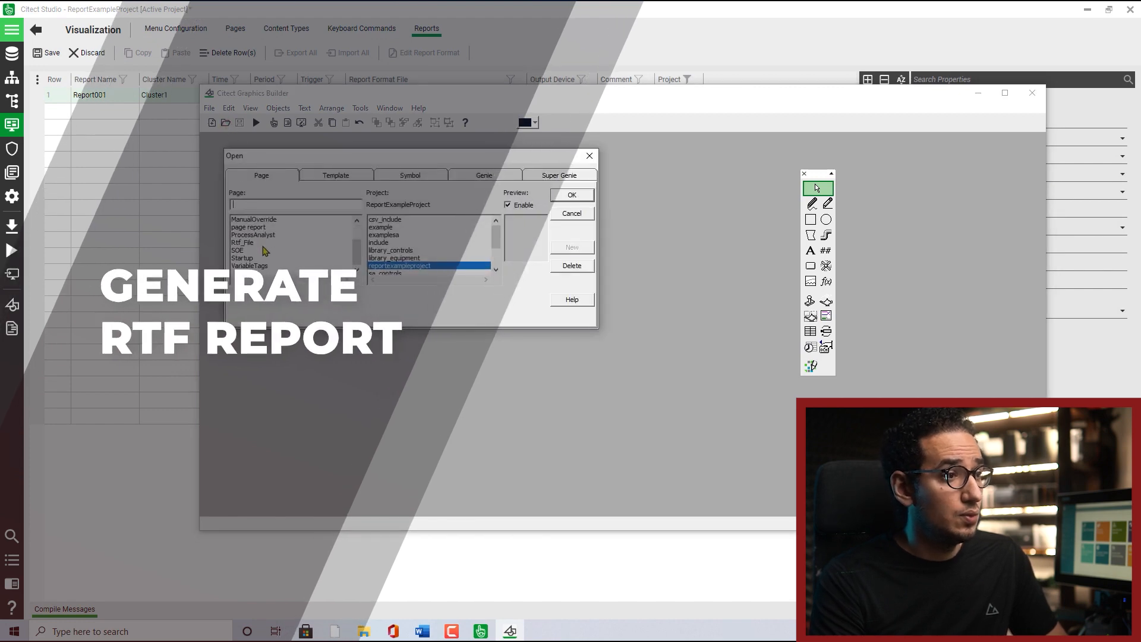
click(265, 250)
click(572, 195)
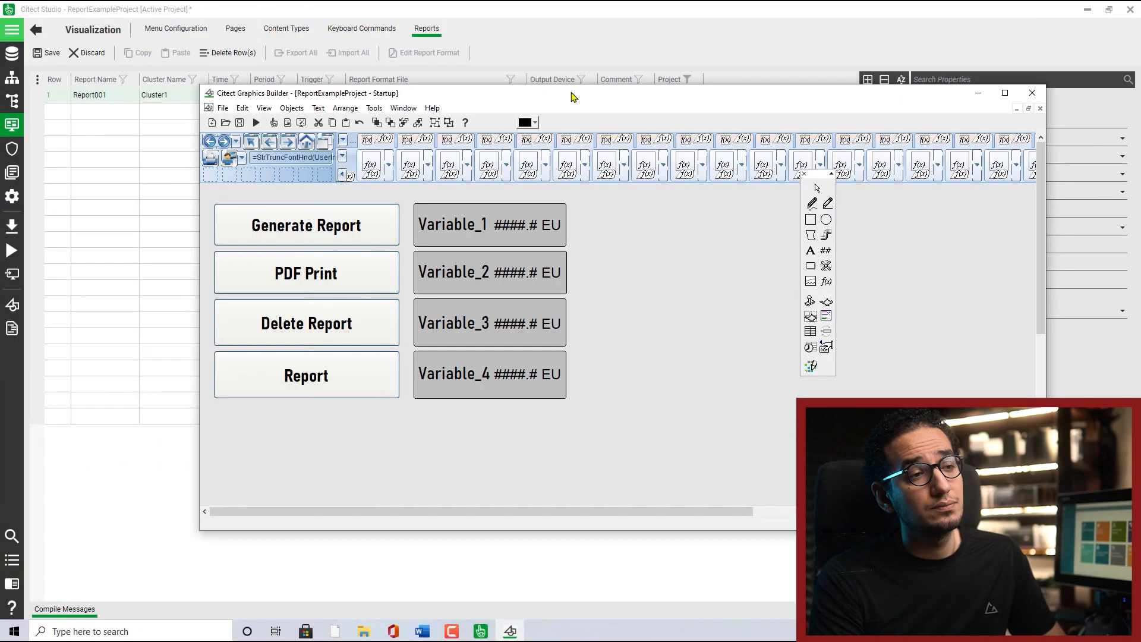
double_click(570, 92)
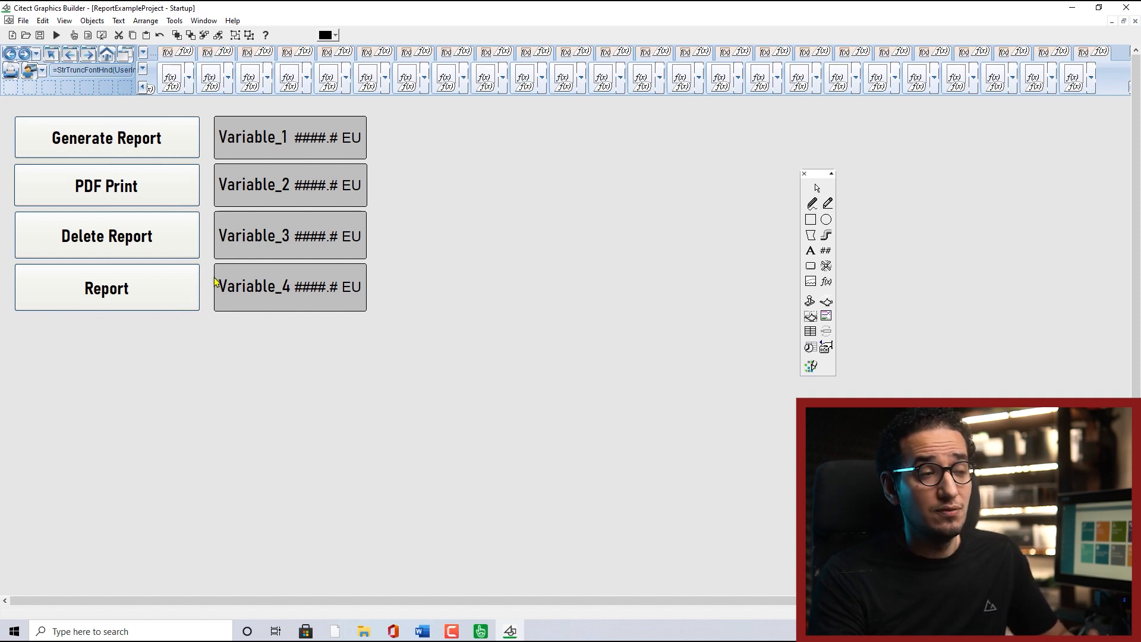
Look over the Startup page's Generate Report, PDF Print, Delete Report and Report buttons.
click(145, 142)
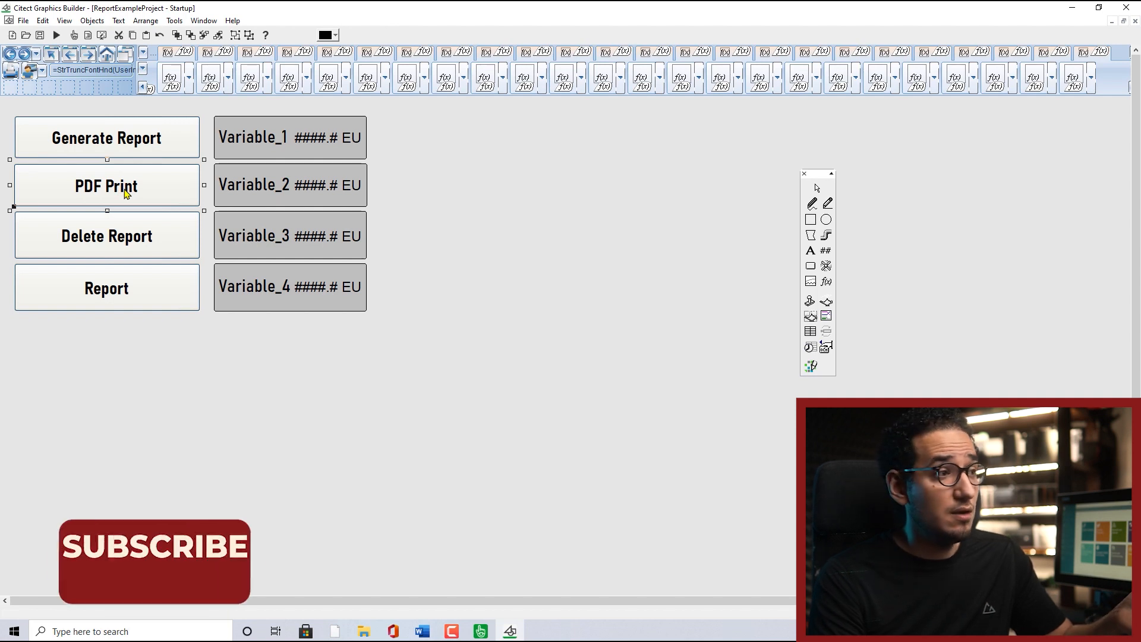
click(119, 237)
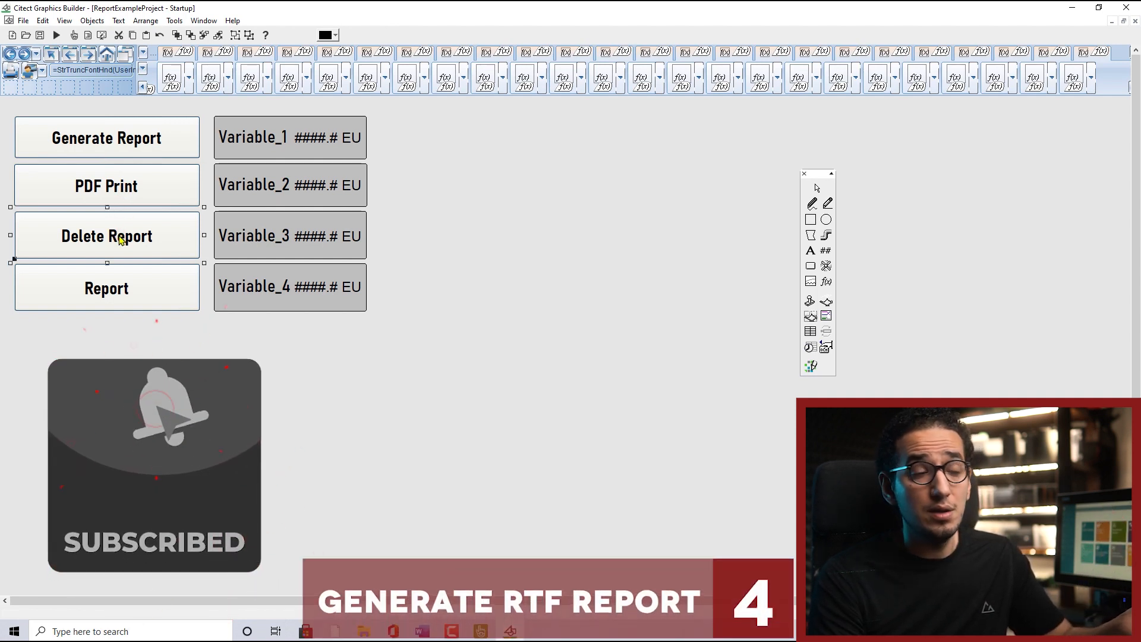
click(105, 300)
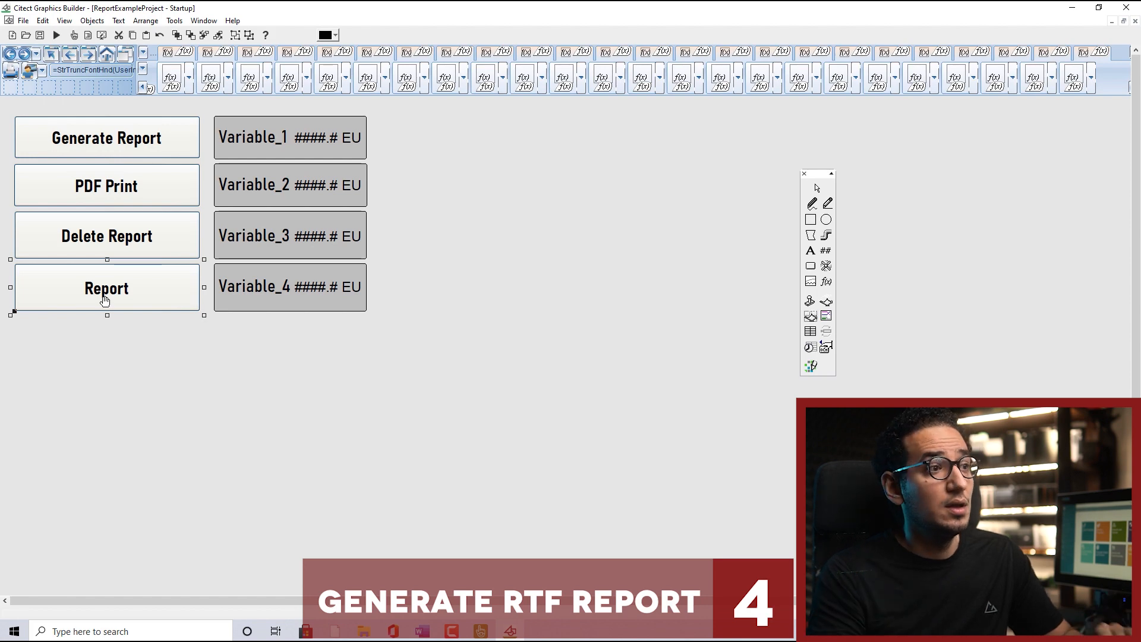
Return to Citect Studio, save the modified report record and show the project's variable tags.
click(1070, 9)
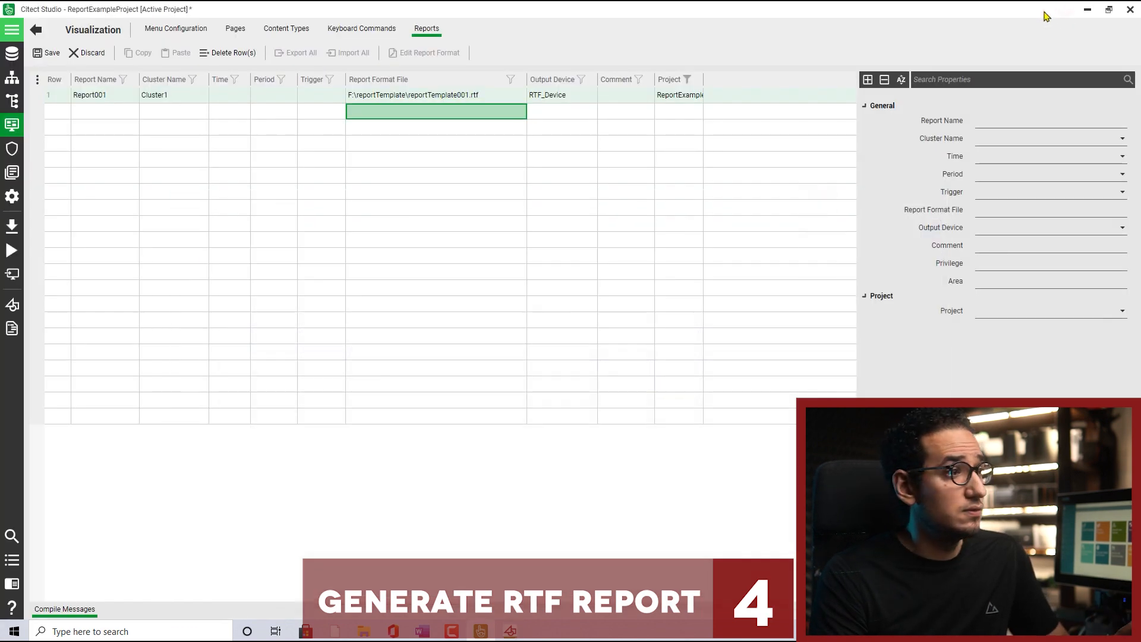
click(14, 105)
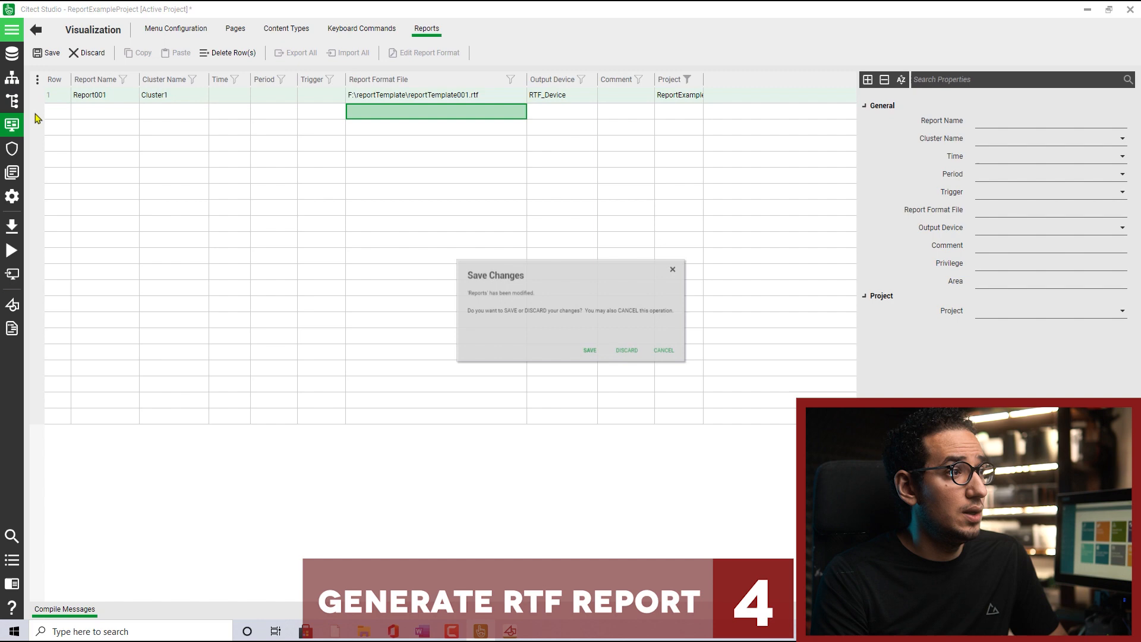
click(580, 361)
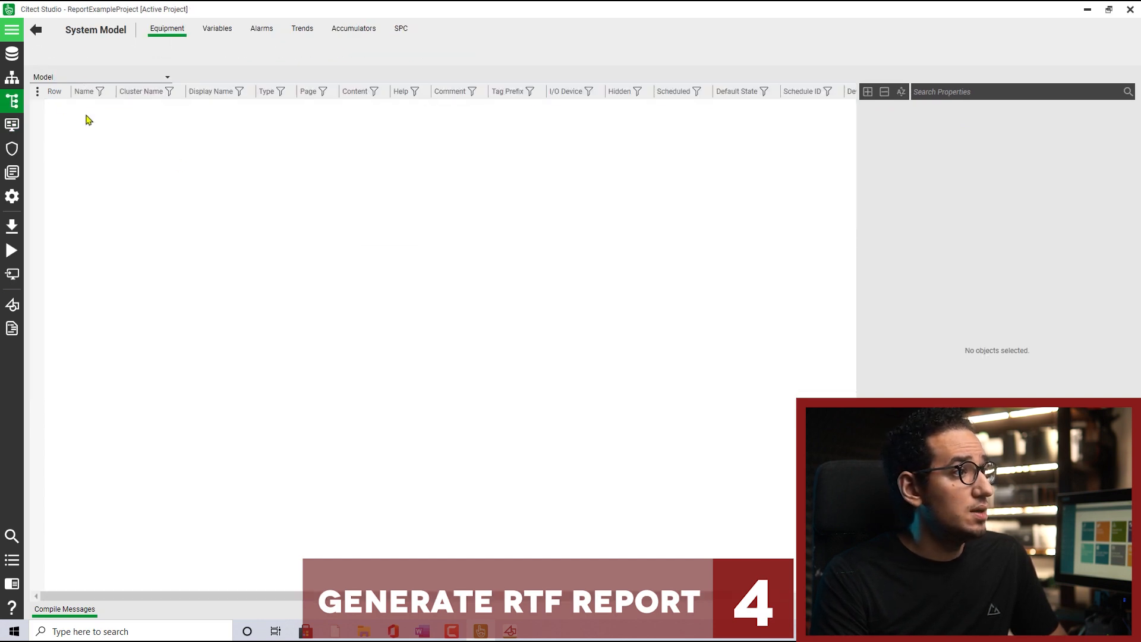
click(13, 79)
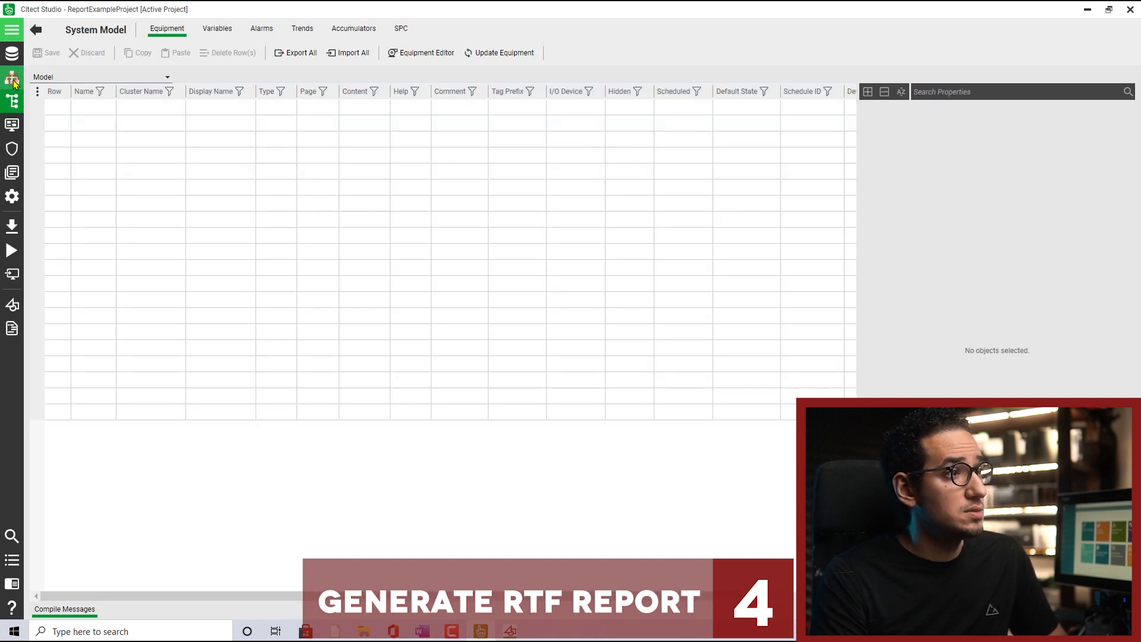
click(13, 103)
click(226, 34)
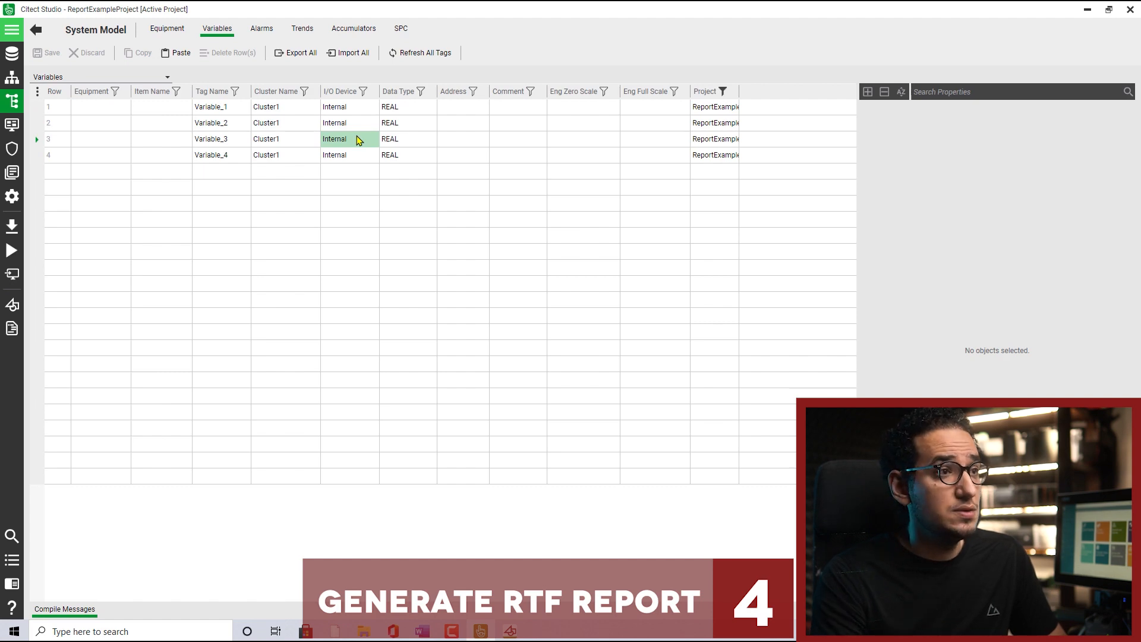
Switch to Graphics Builder and examine the numeric expression, format and keyboard input command of the Variable_1 display.
click(509, 632)
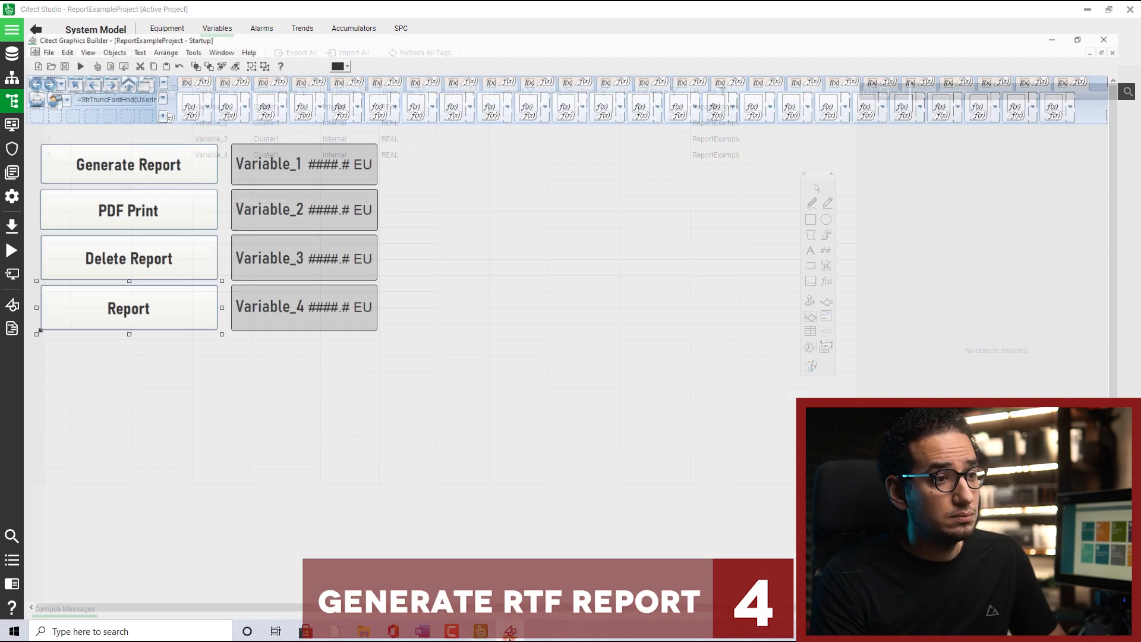
double_click(324, 148)
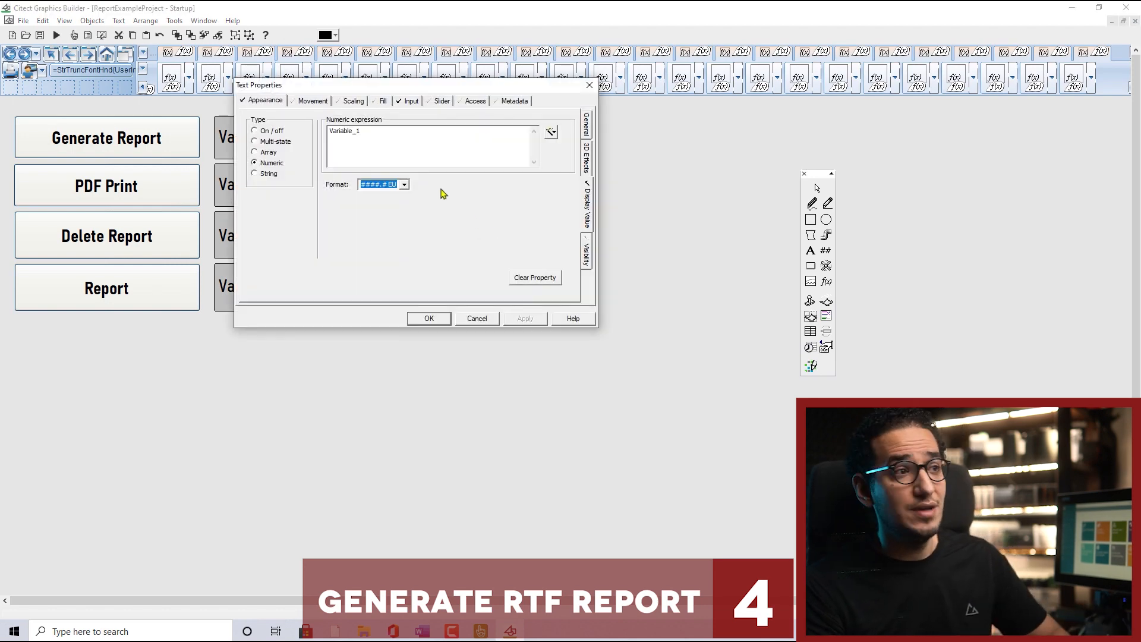
drag(287, 89, 519, 119)
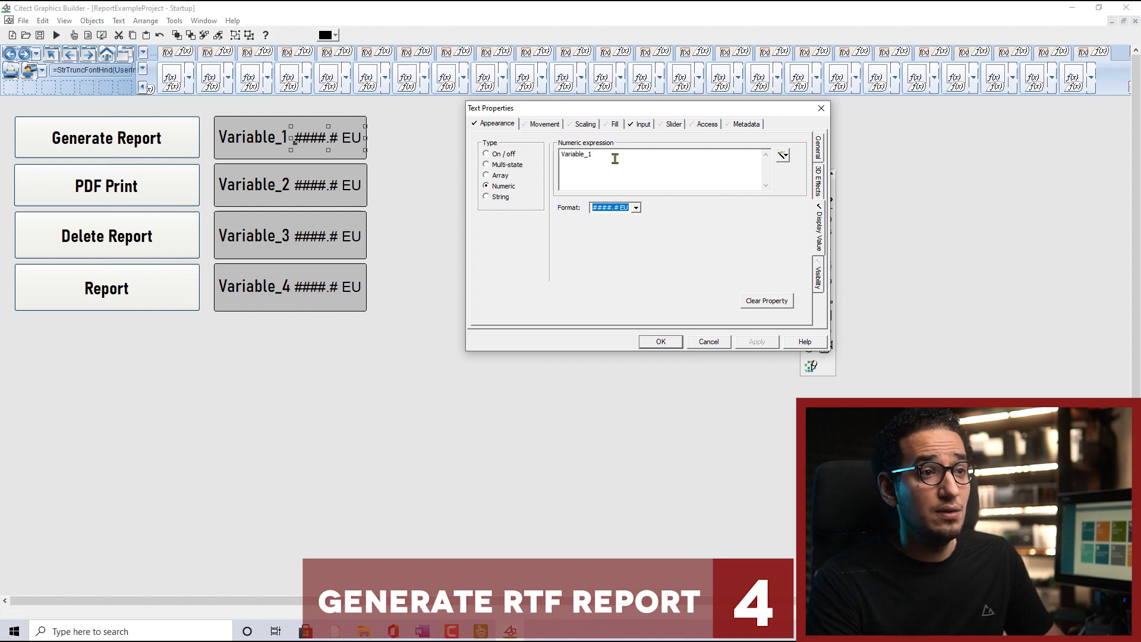
click(640, 125)
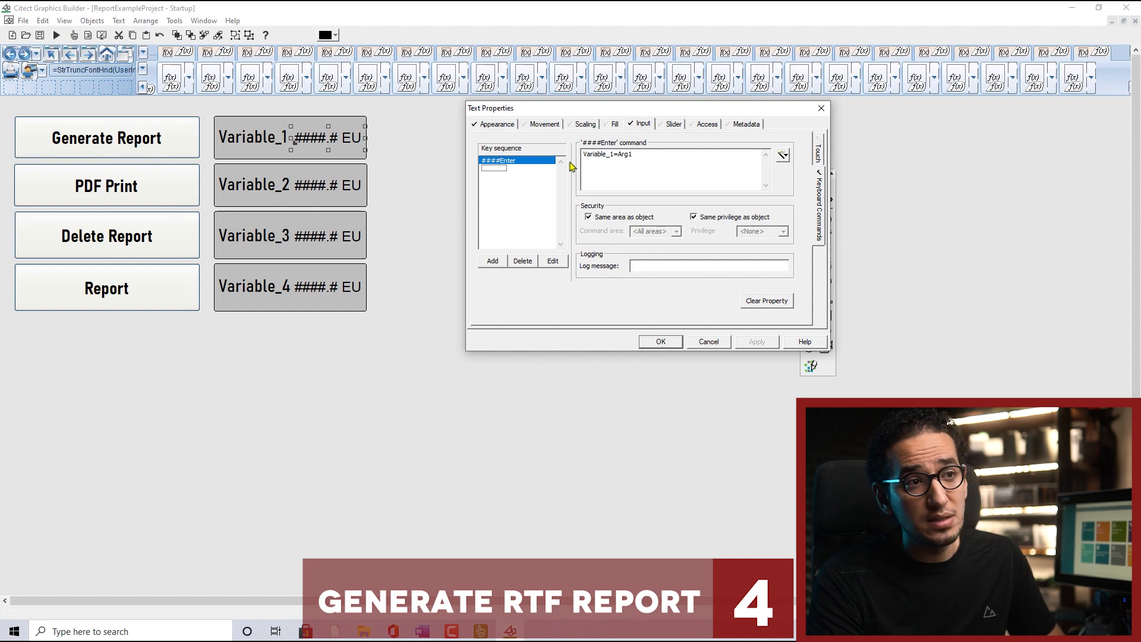
drag(689, 164, 575, 154)
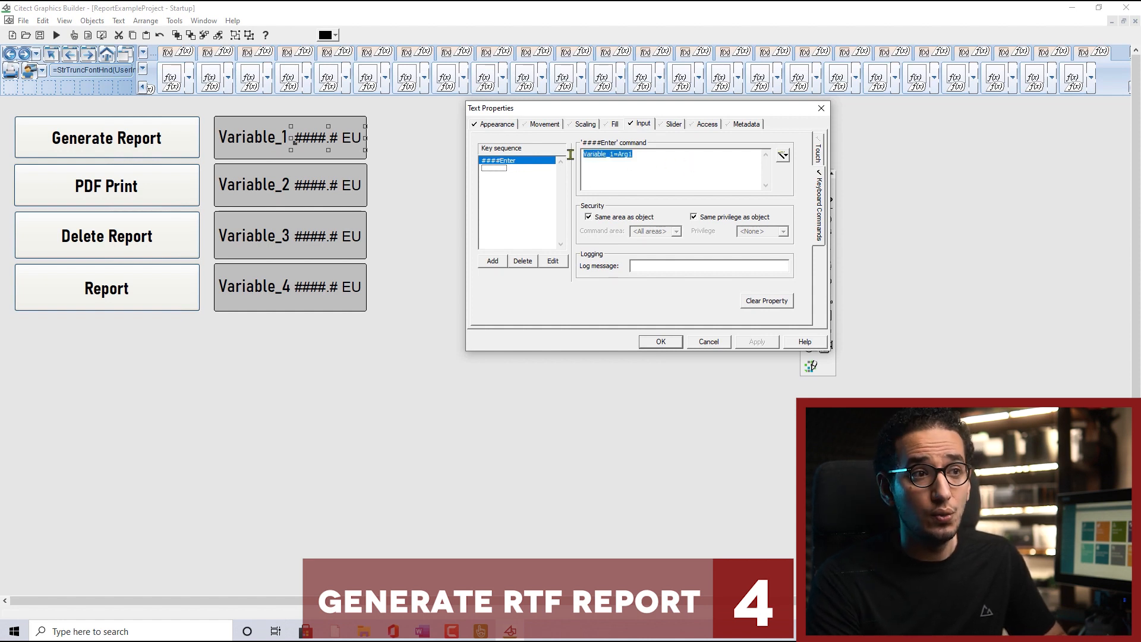
click(619, 155)
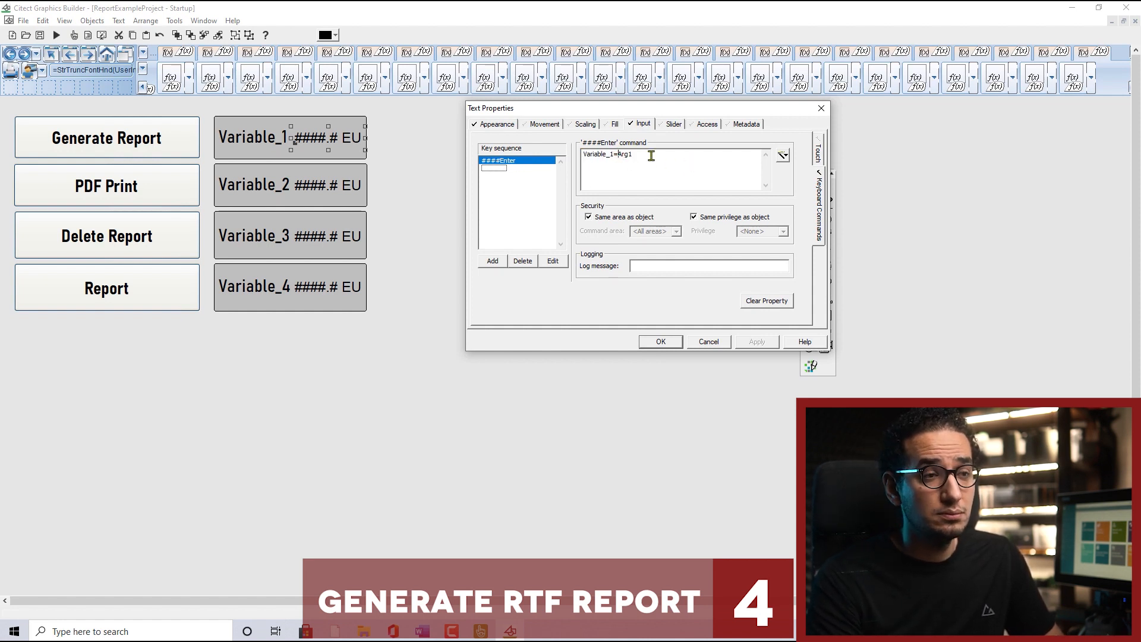
drag(619, 154, 646, 155)
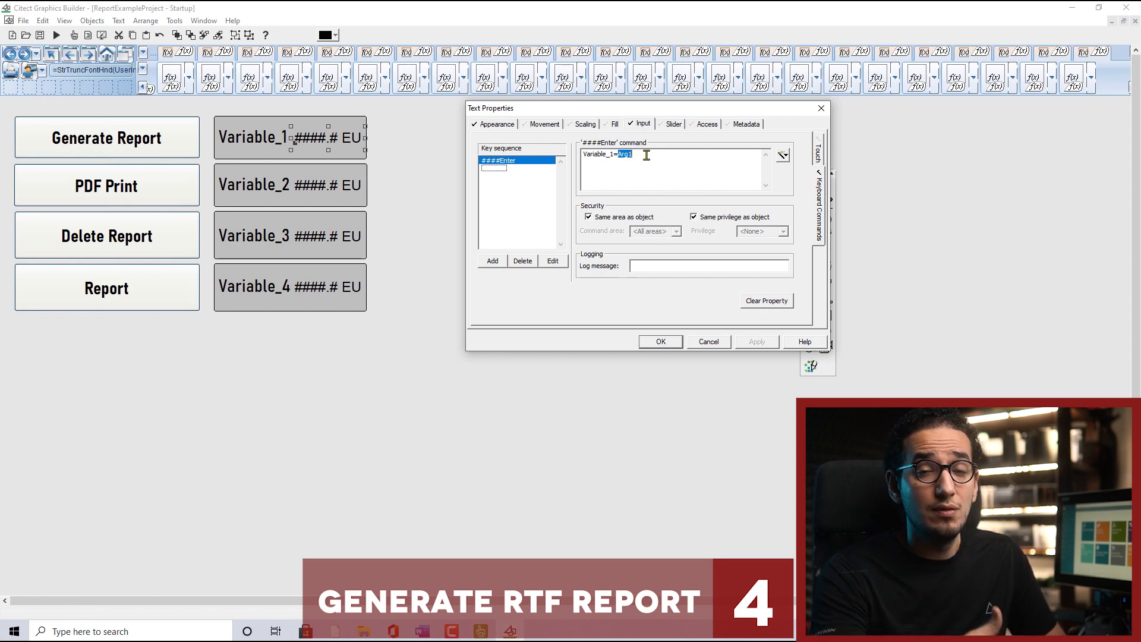
click(661, 341)
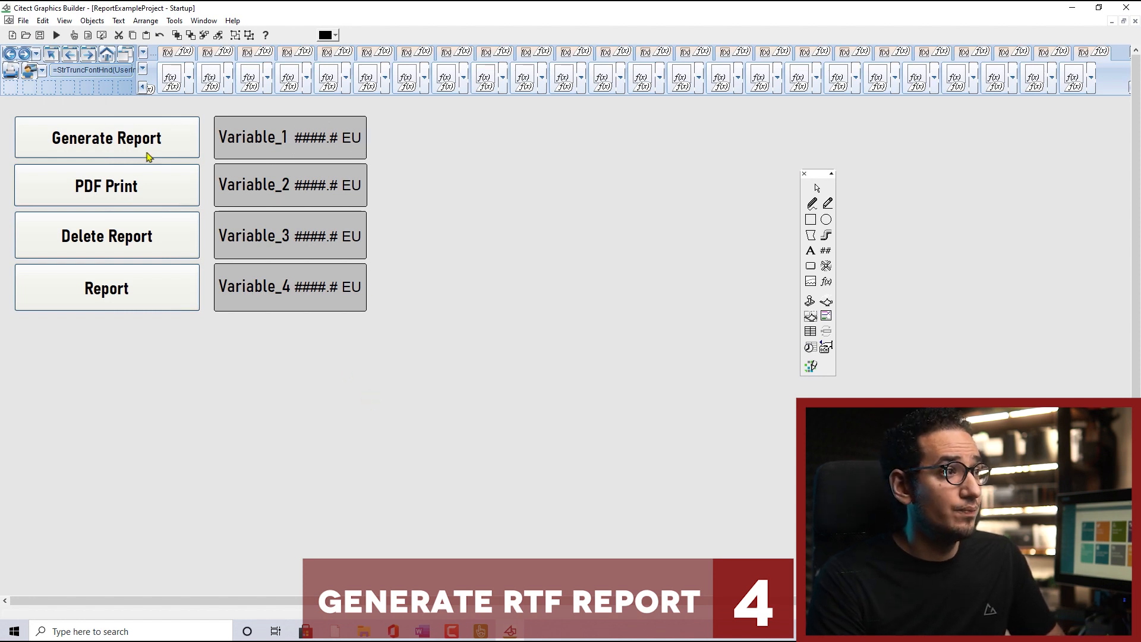
Save the page, enable the Generate Report button's Up action and insert the Report function with its arguments as the up command.
click(41, 35)
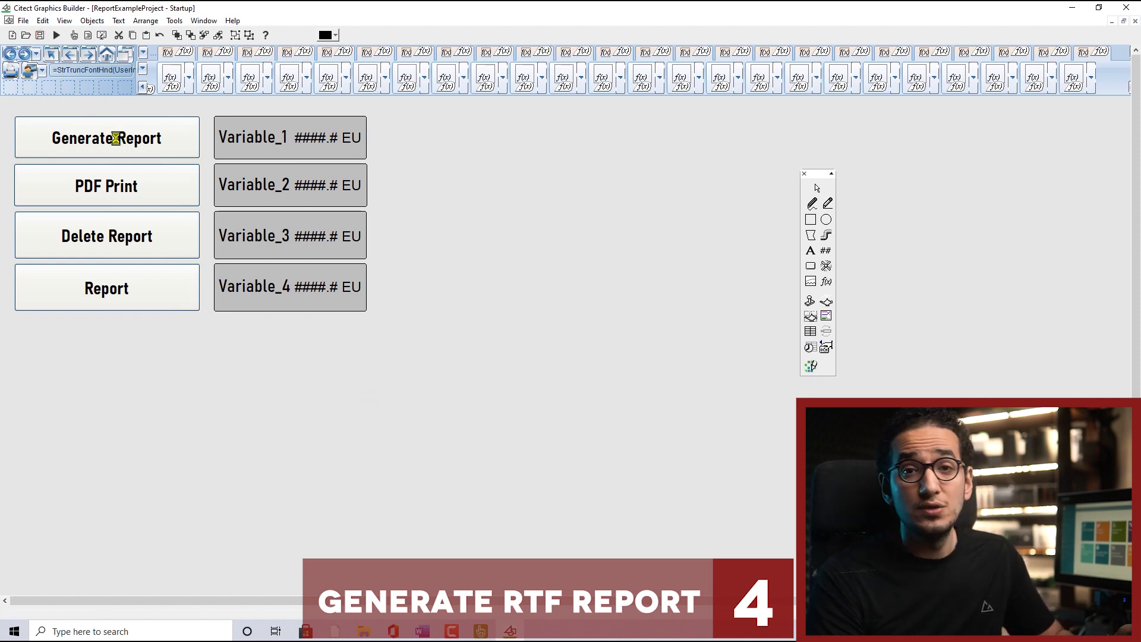
double_click(117, 140)
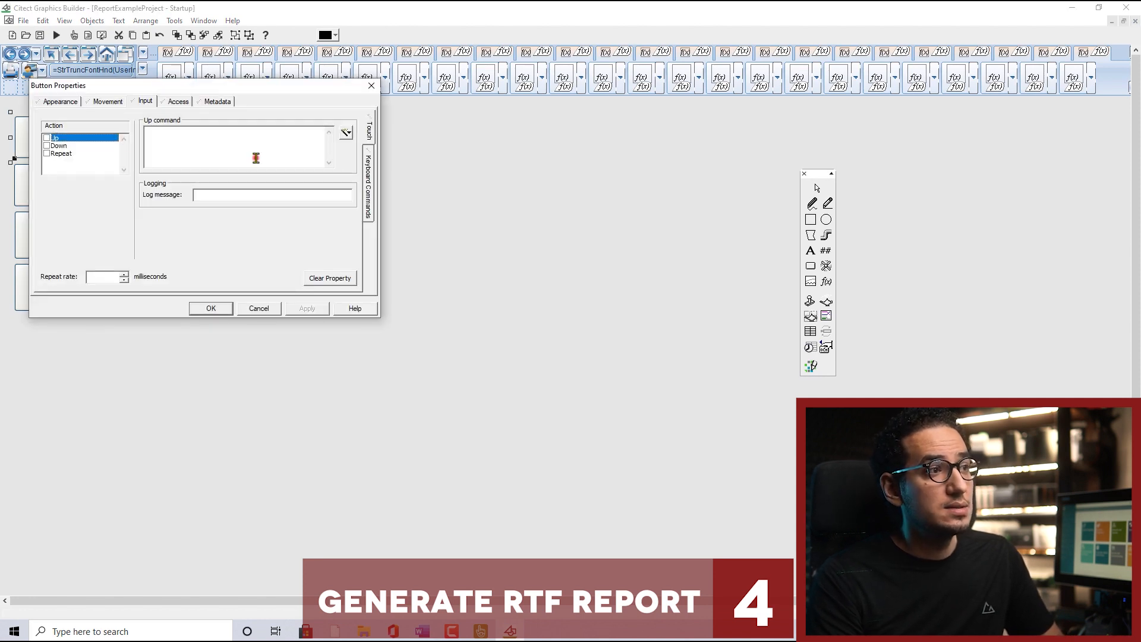
click(47, 138)
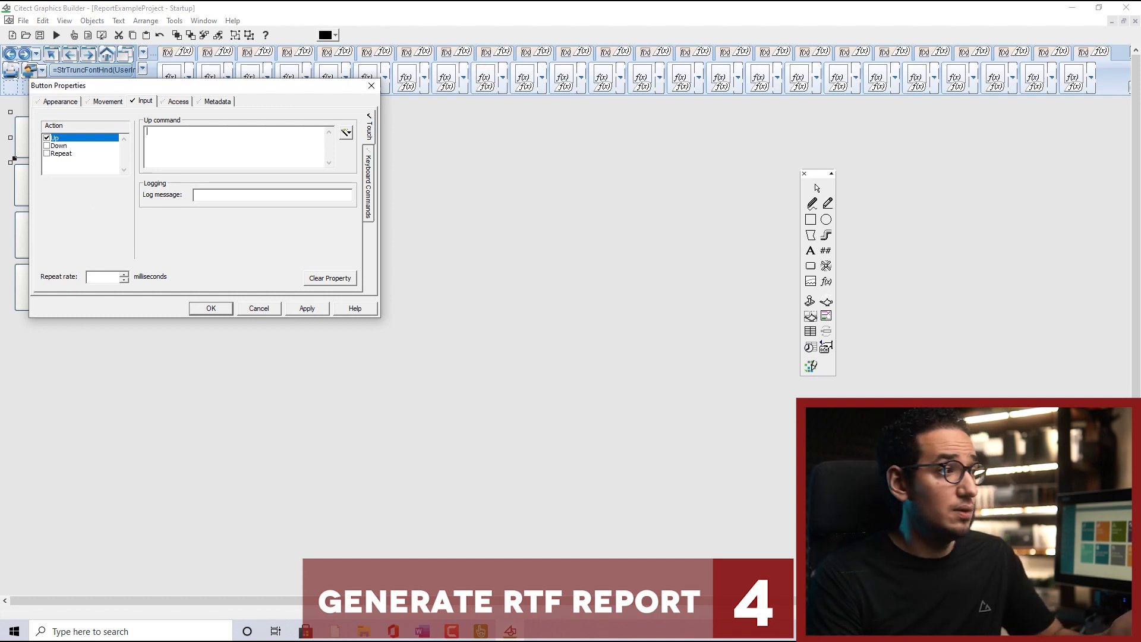
key(alt+Tab)
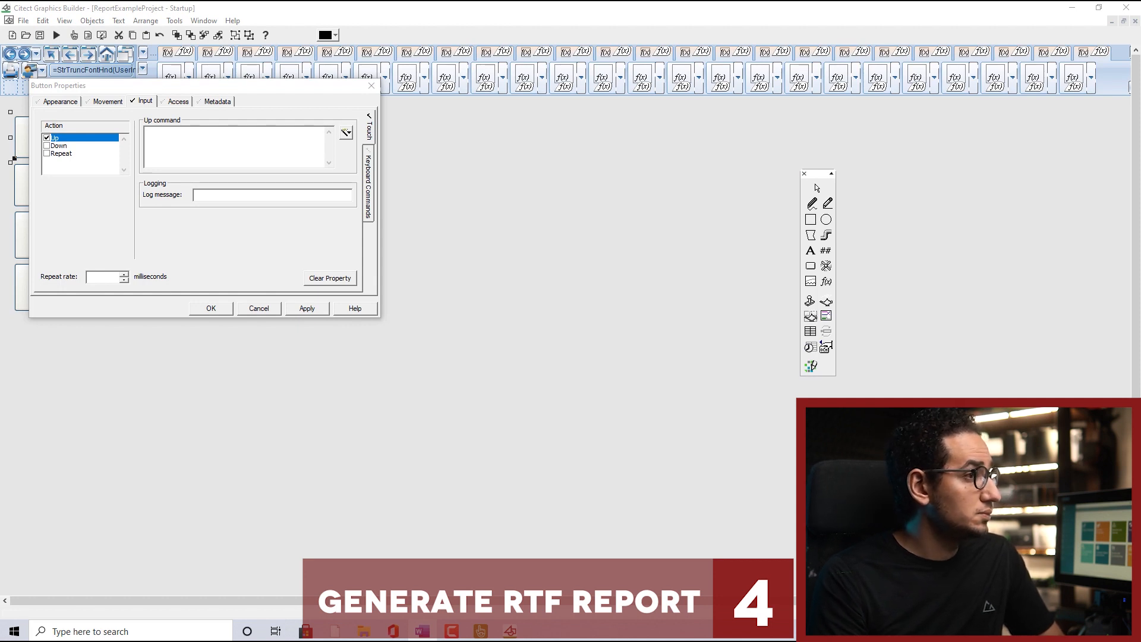
click(345, 133)
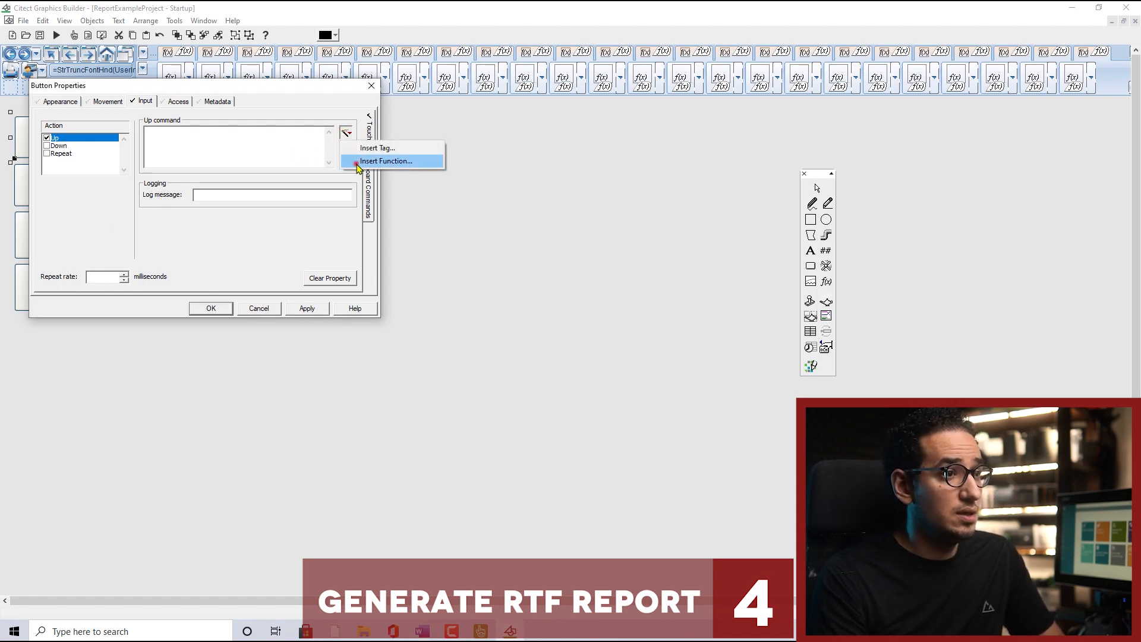
click(396, 161)
text(report)
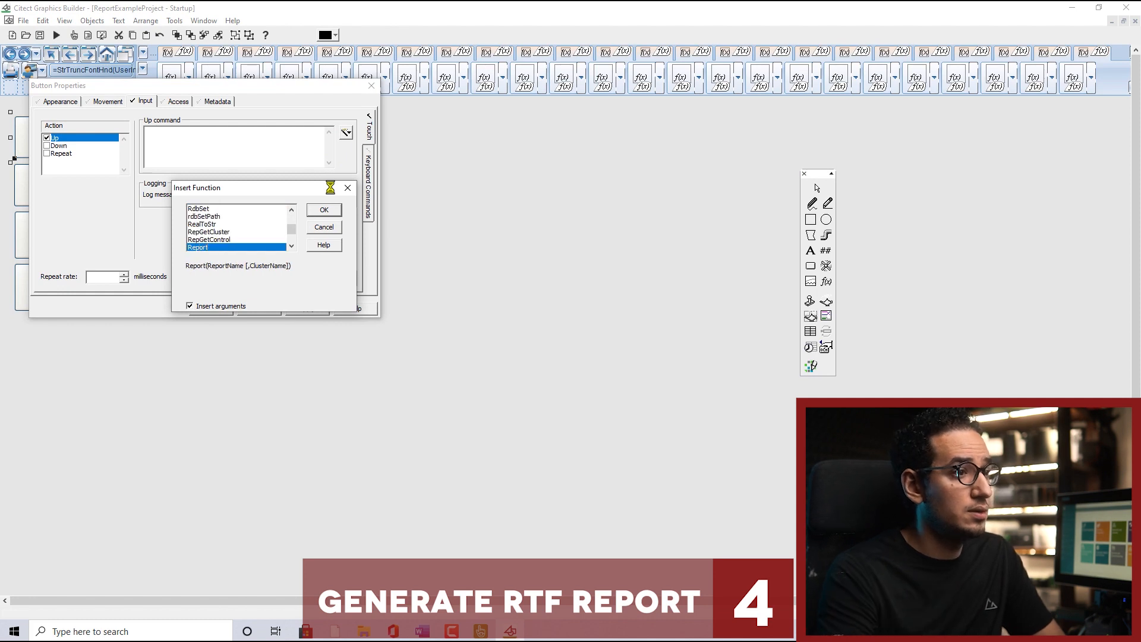
click(328, 210)
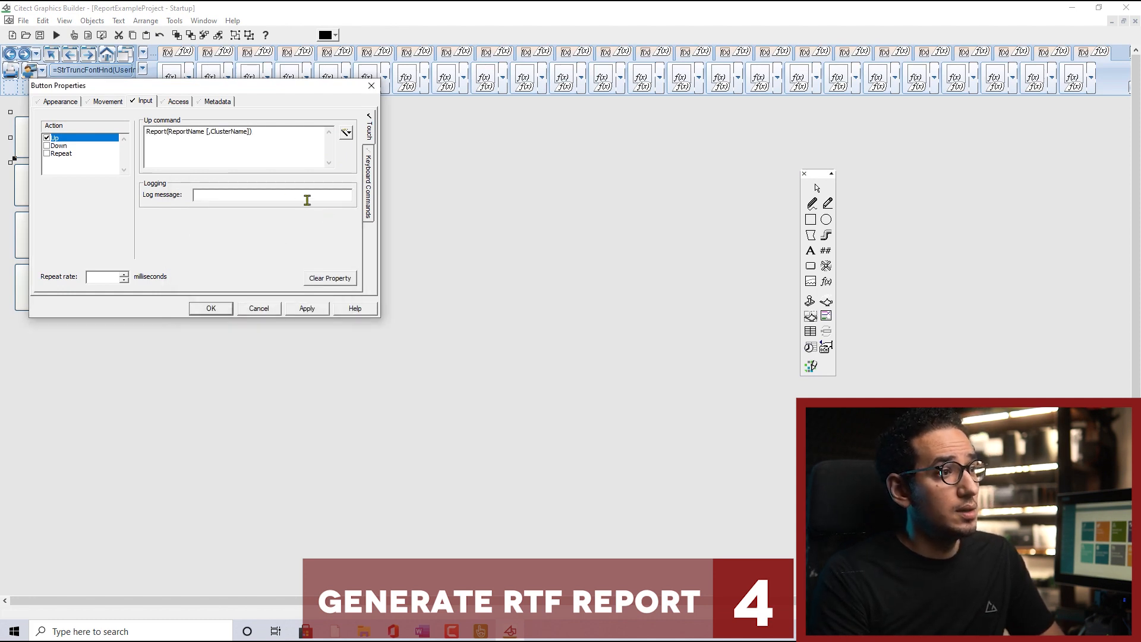
Complete the Generate Report button's up command as Report("Report001","Cluster1") and accept the button properties.
double_click(185, 132)
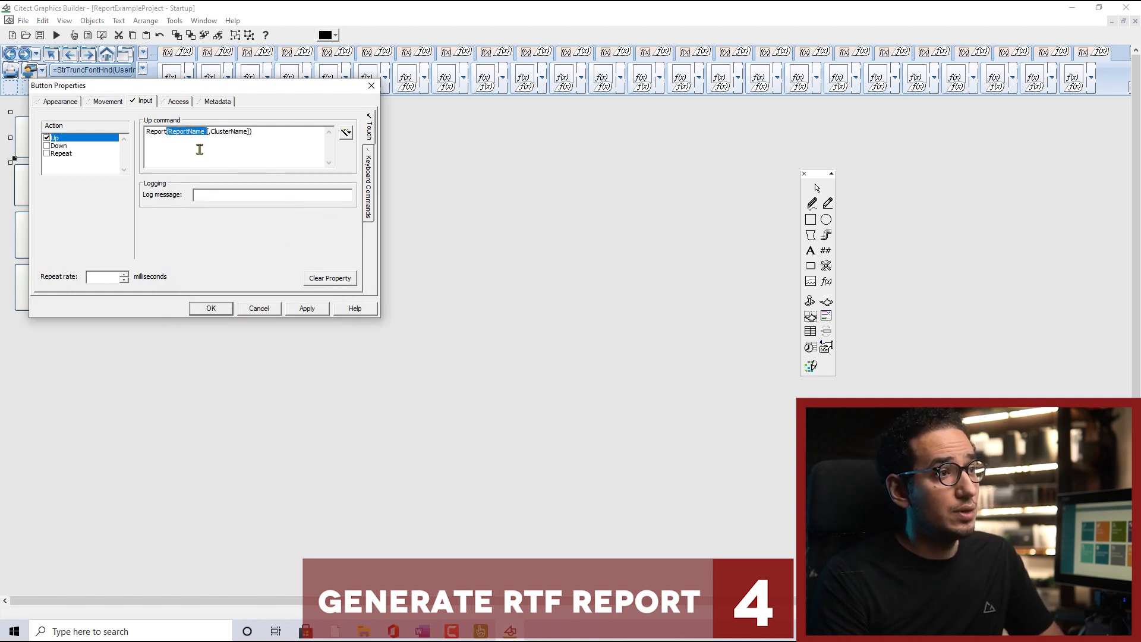
text("REp)
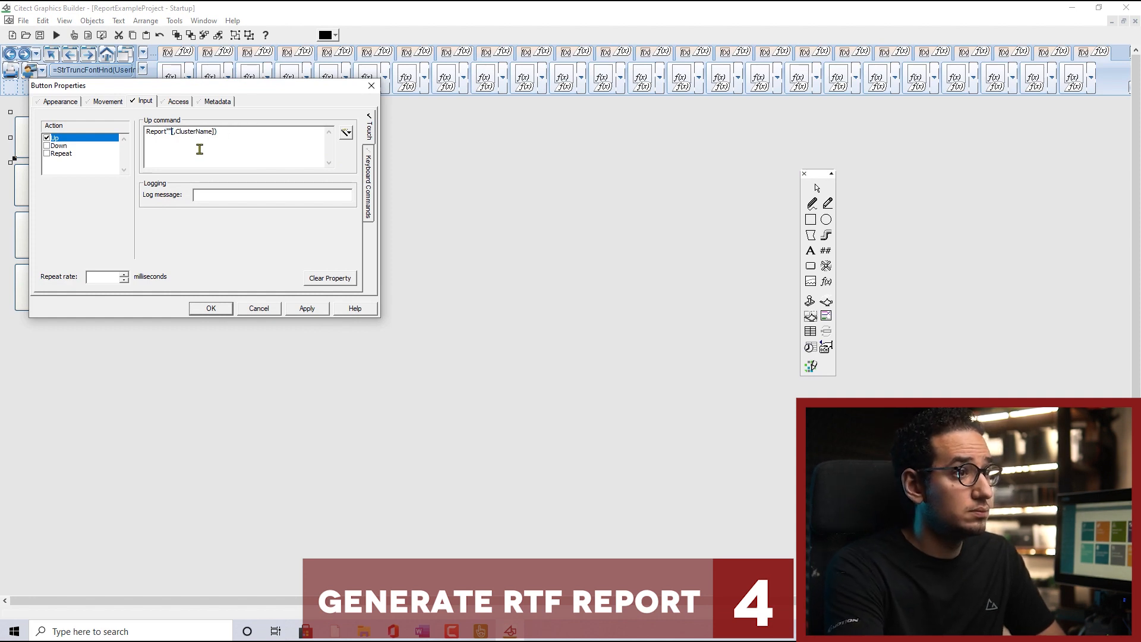
text(ort0011")
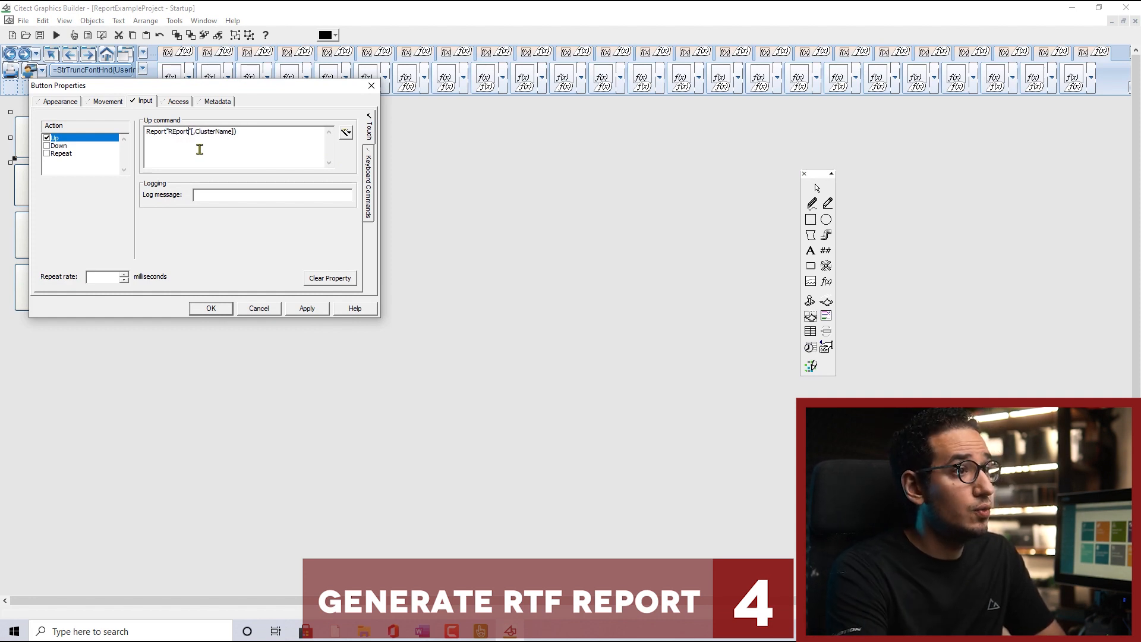
key(Left)
key(BackSpace)
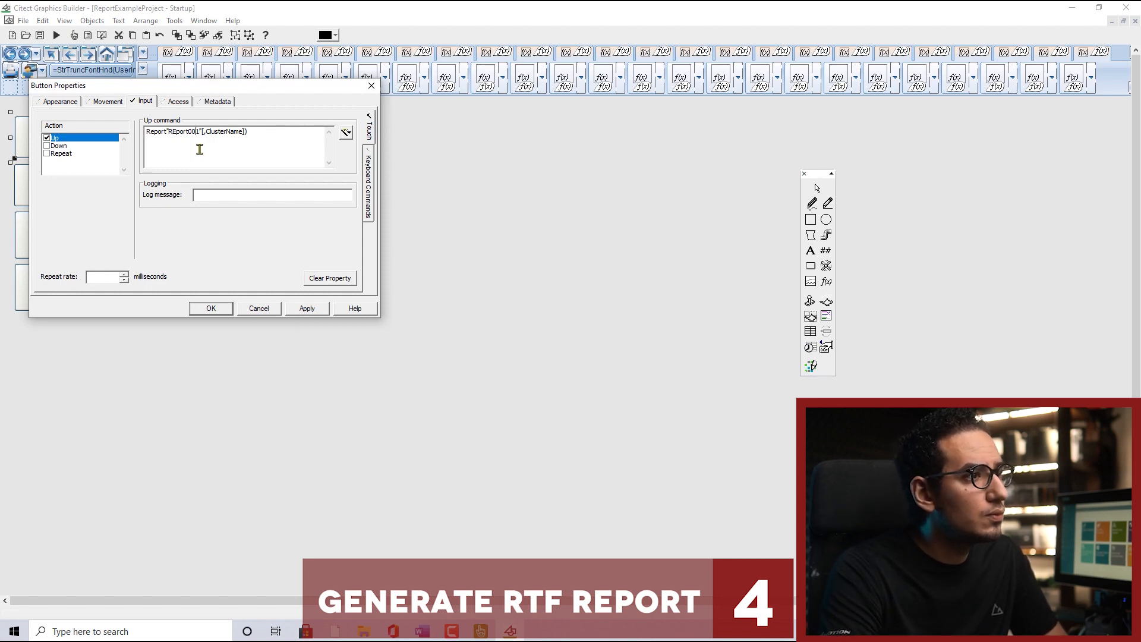
key(BackSpace)
text(e)
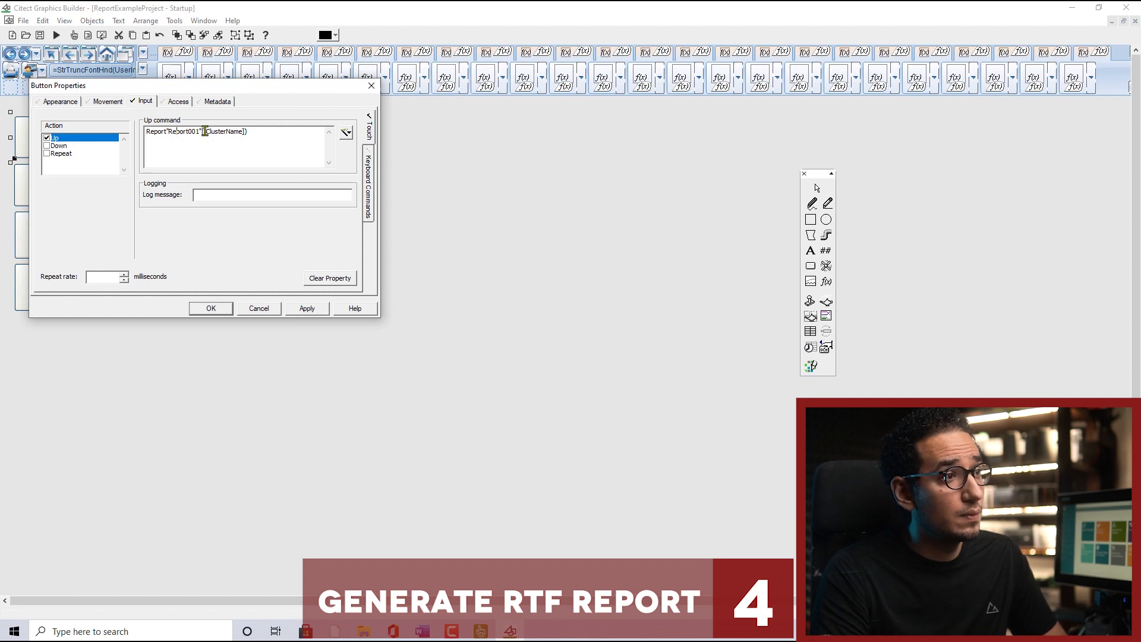
key(BackSpace)
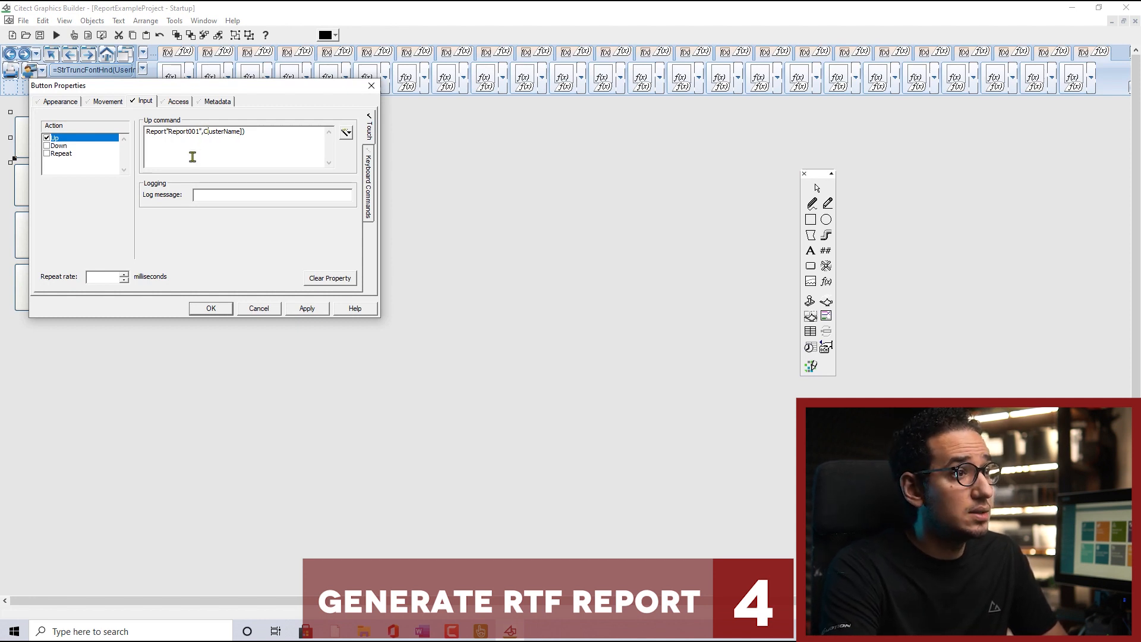
text(")
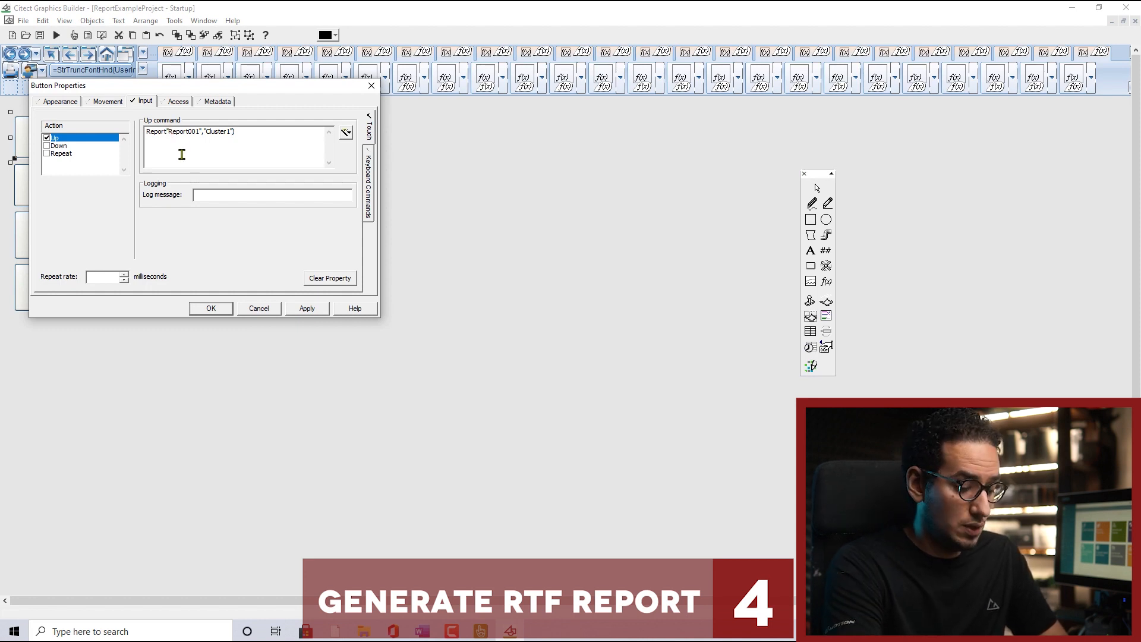
text((")
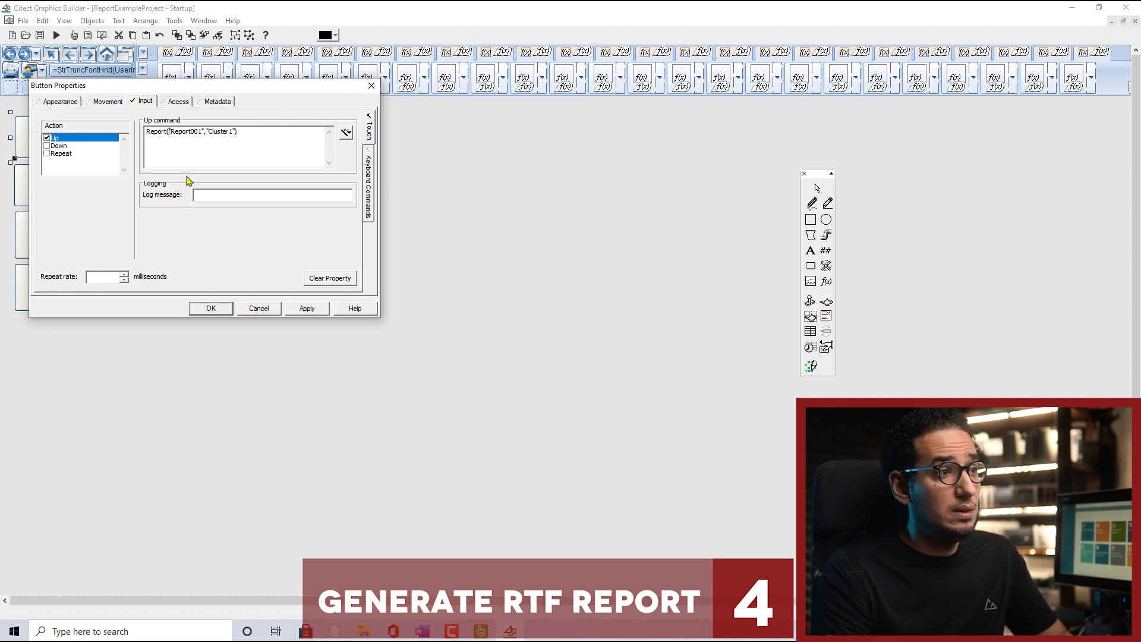
click(214, 309)
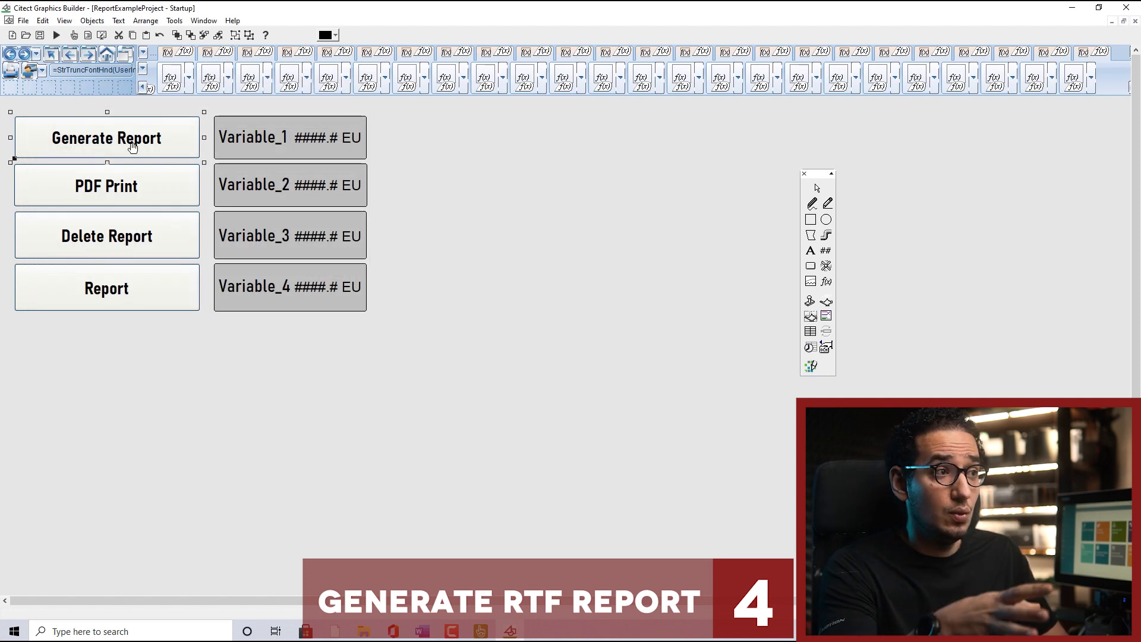
Save the Startup page, try to run the project and inspect the compile error.
click(140, 188)
click(40, 35)
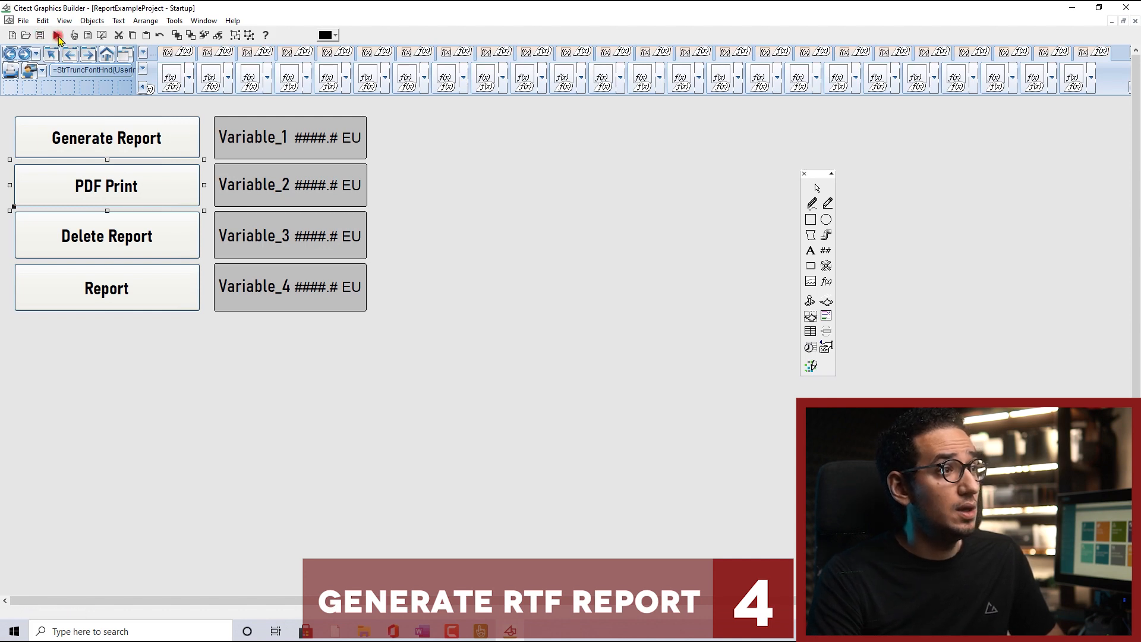
click(58, 37)
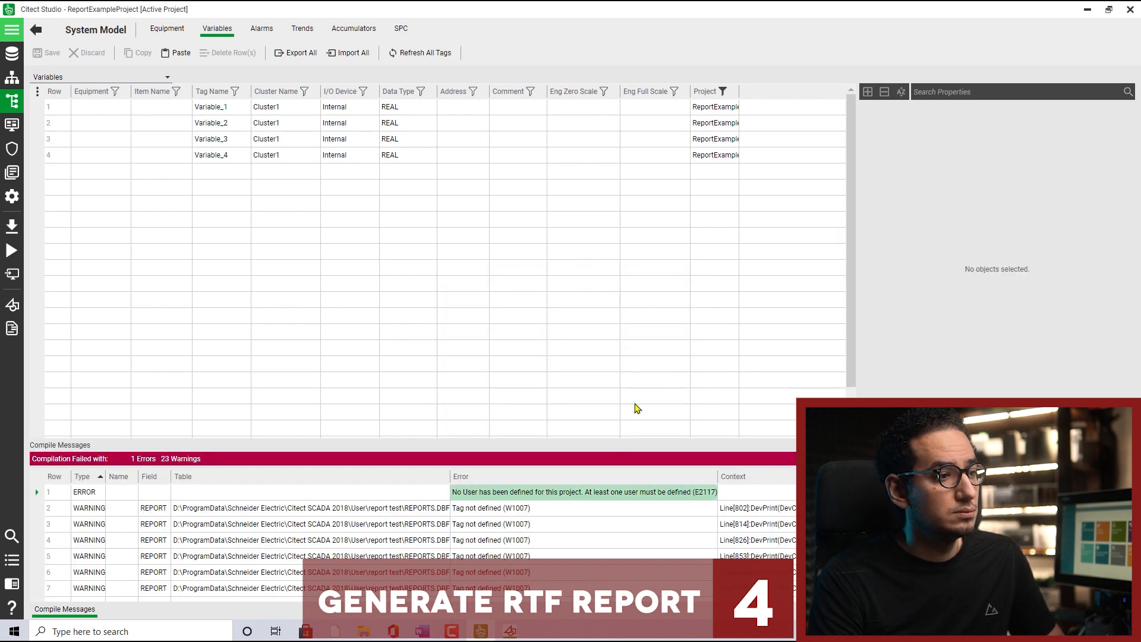
double_click(538, 493)
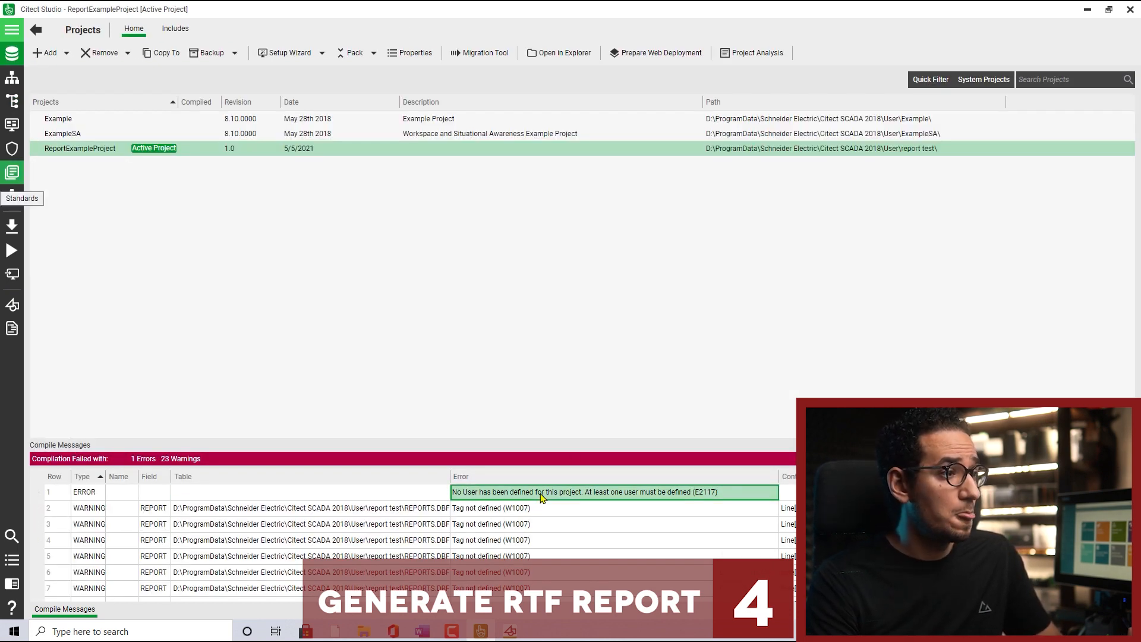
Add a security role named Adminstrator to ReportExampleProject and save it.
click(11, 148)
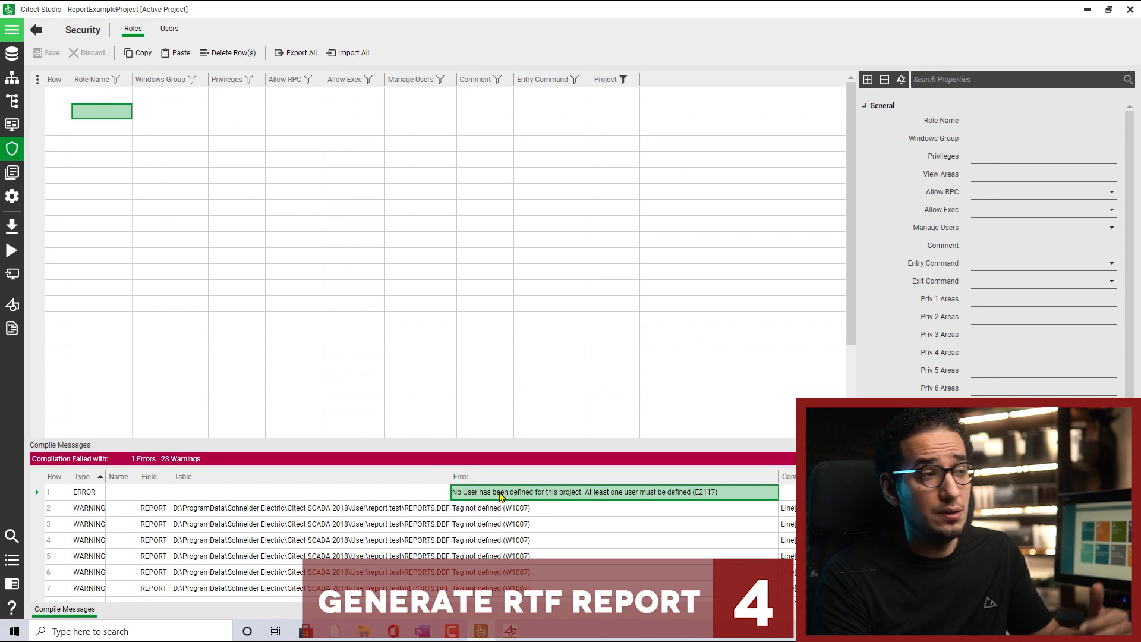
click(121, 96)
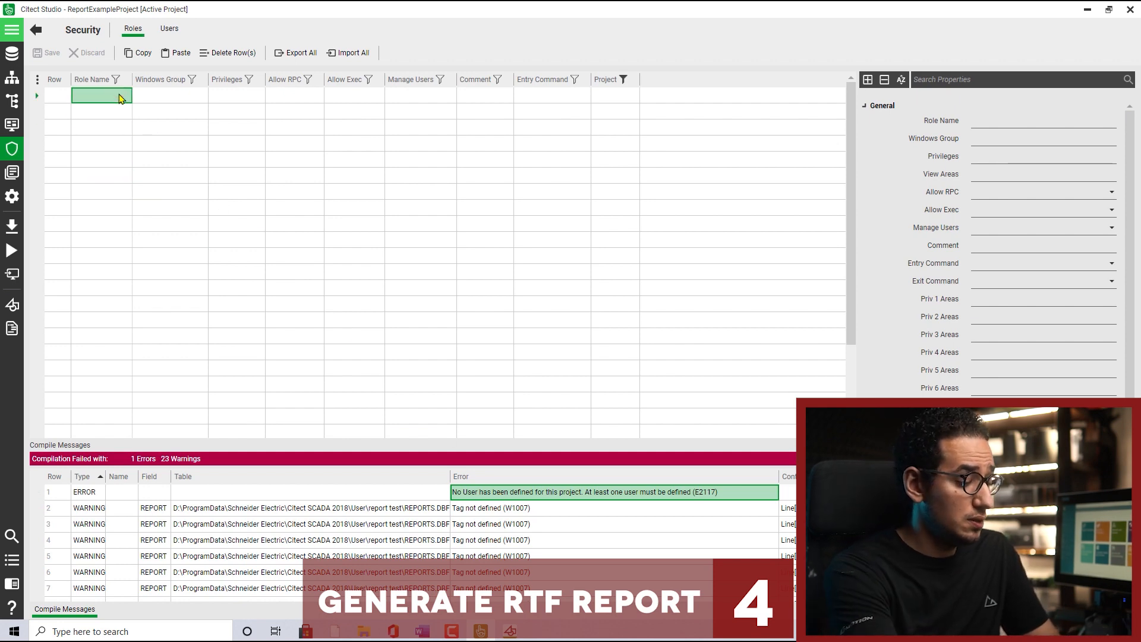
text(Adminstrator)
key(Return)
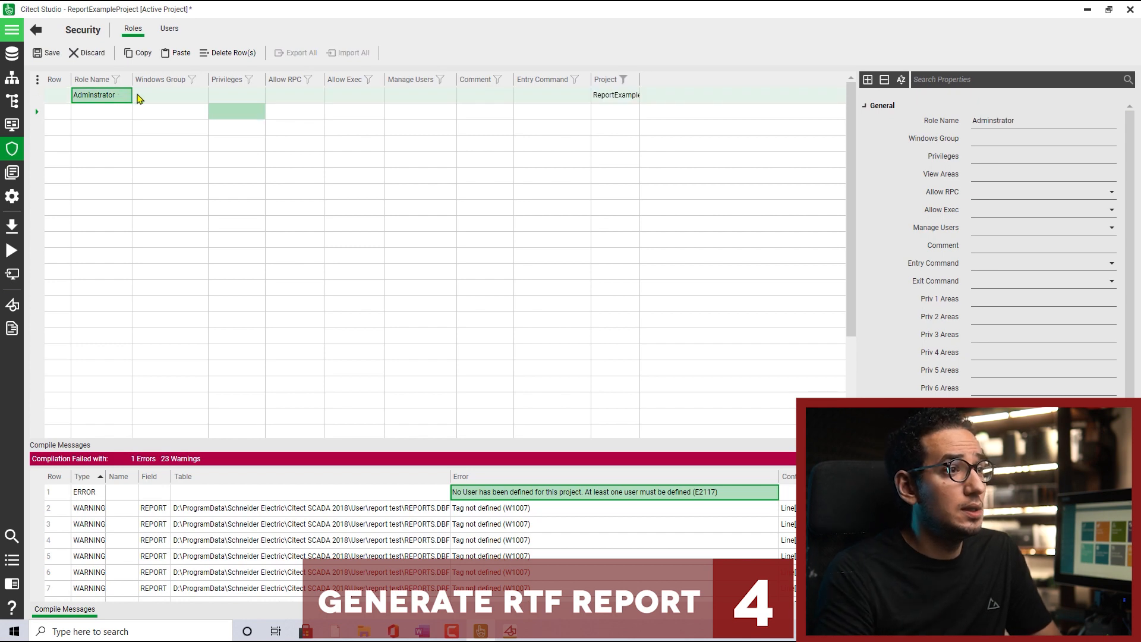
click(202, 96)
click(170, 30)
click(595, 361)
Add a security user named admin, assign it the Adminstrator role and save the record.
click(101, 97)
text(admin)
key(Return)
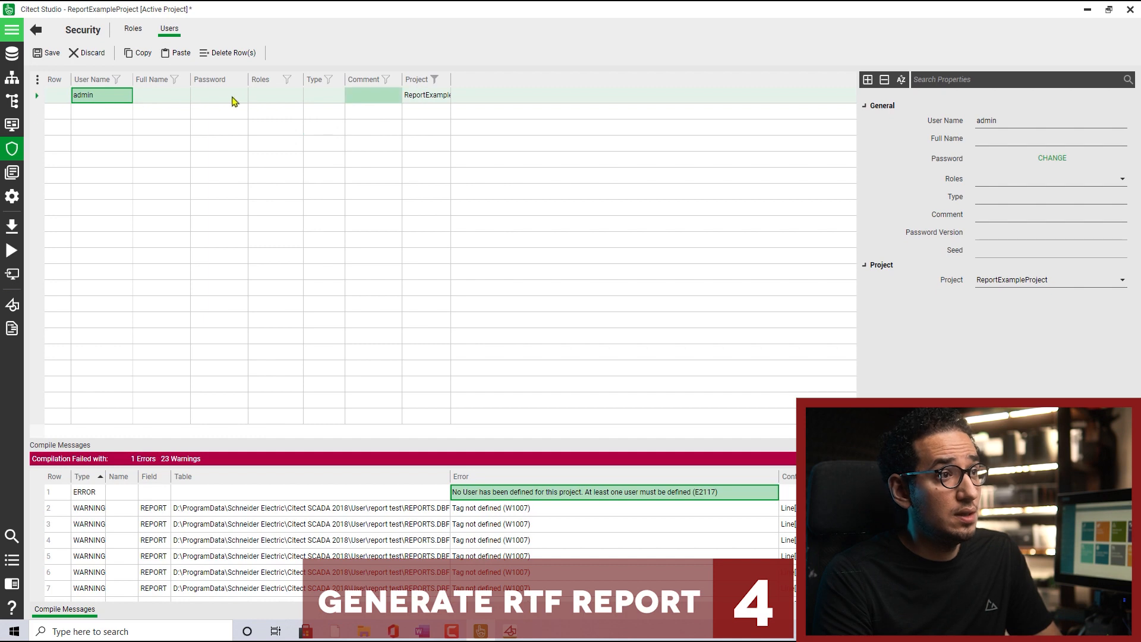
click(297, 97)
click(292, 108)
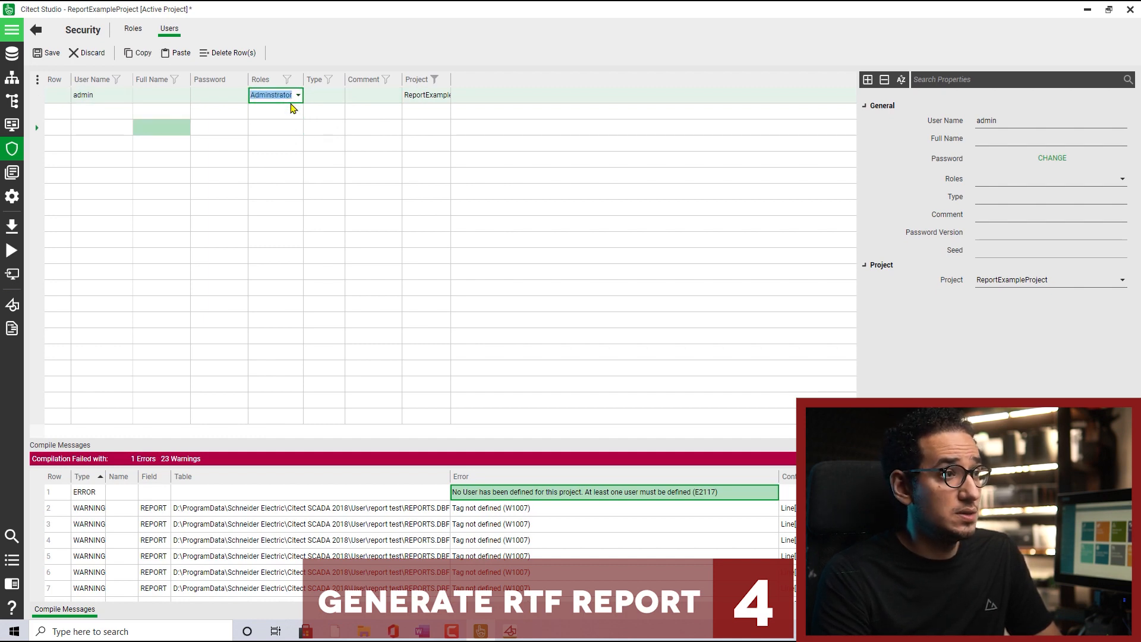
click(134, 30)
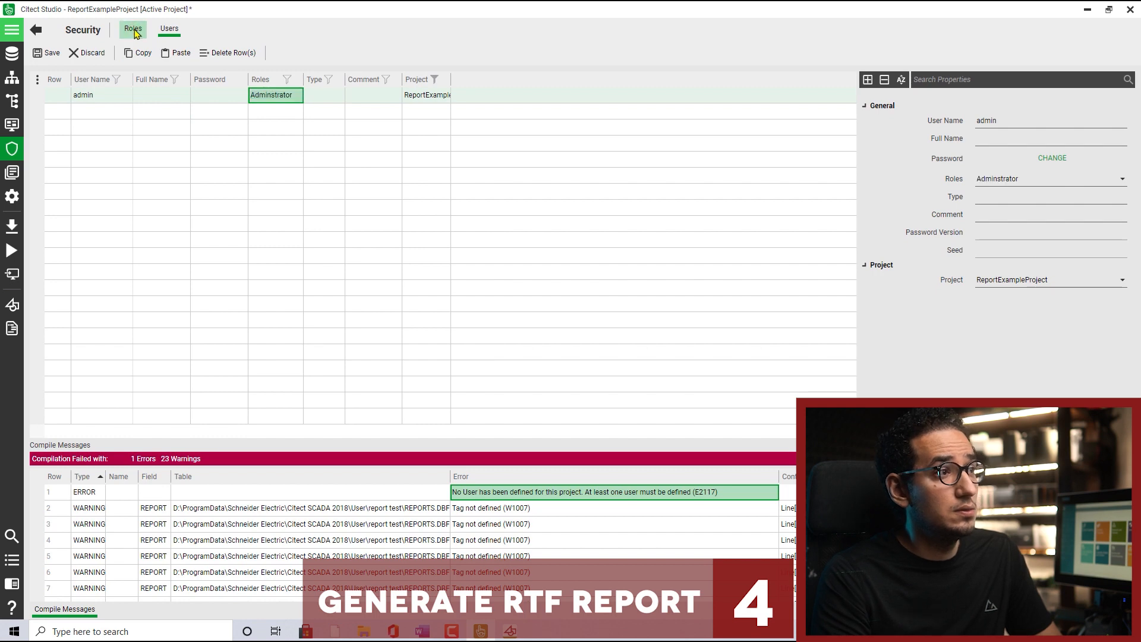
click(594, 362)
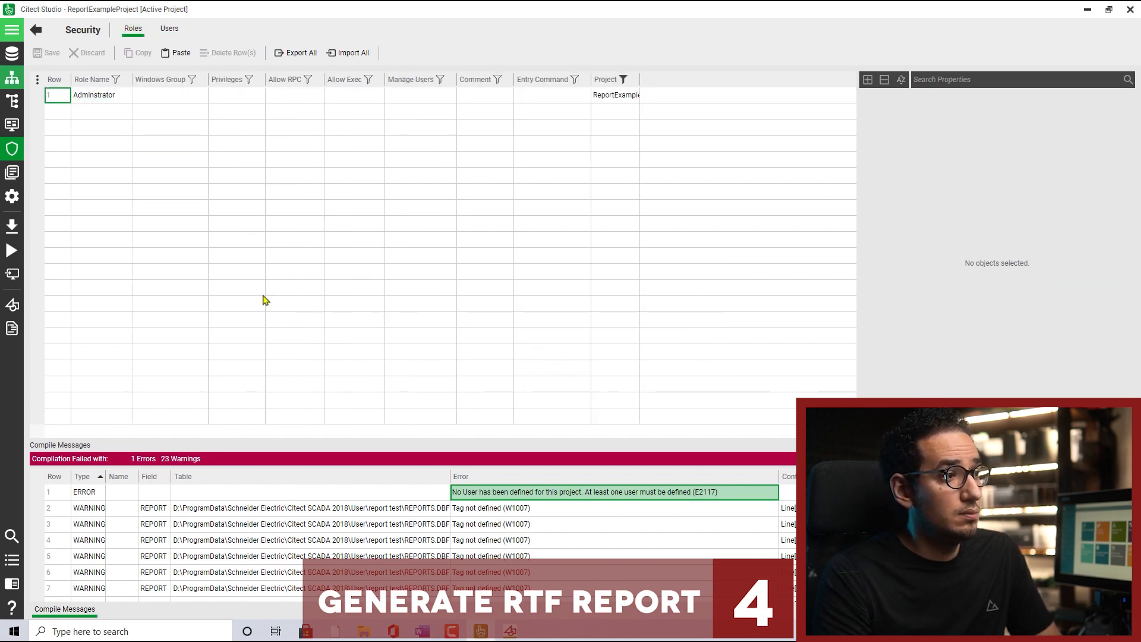
Run the project and dock its runtime Startup Page to the right half of the desktop with the Citect editor windows minimized.
click(5, 246)
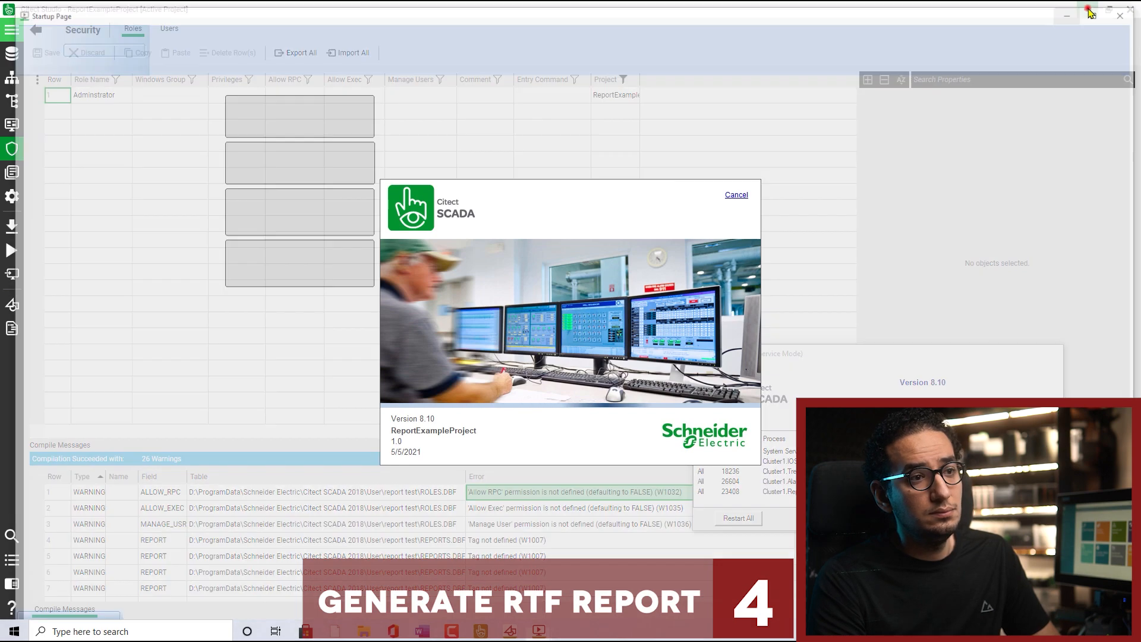
click(1090, 12)
click(1088, 11)
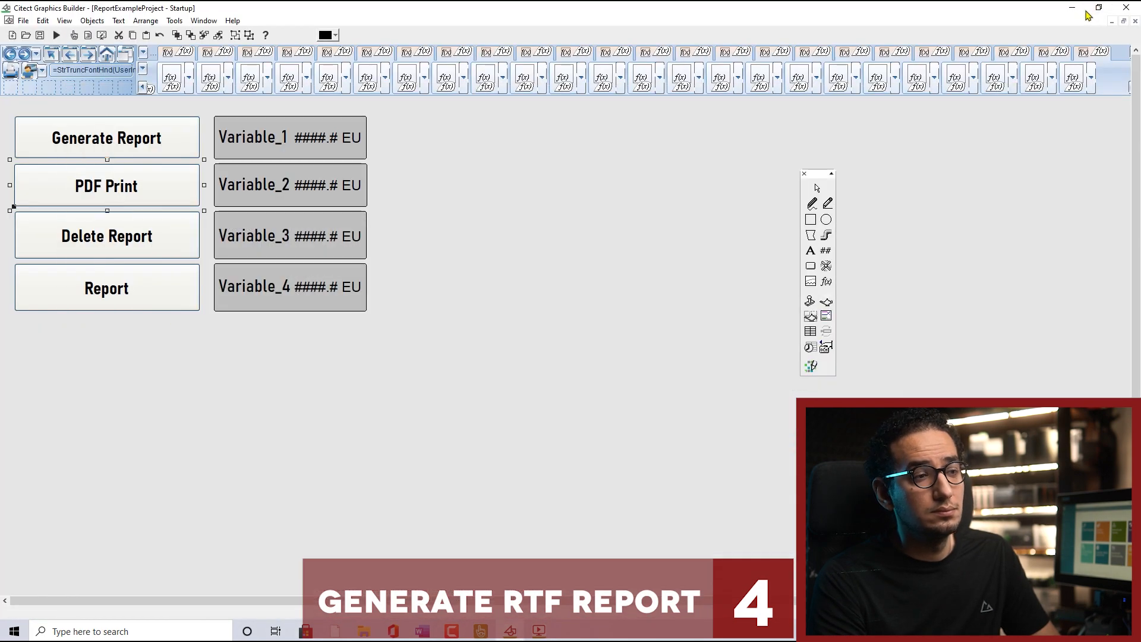
click(1071, 12)
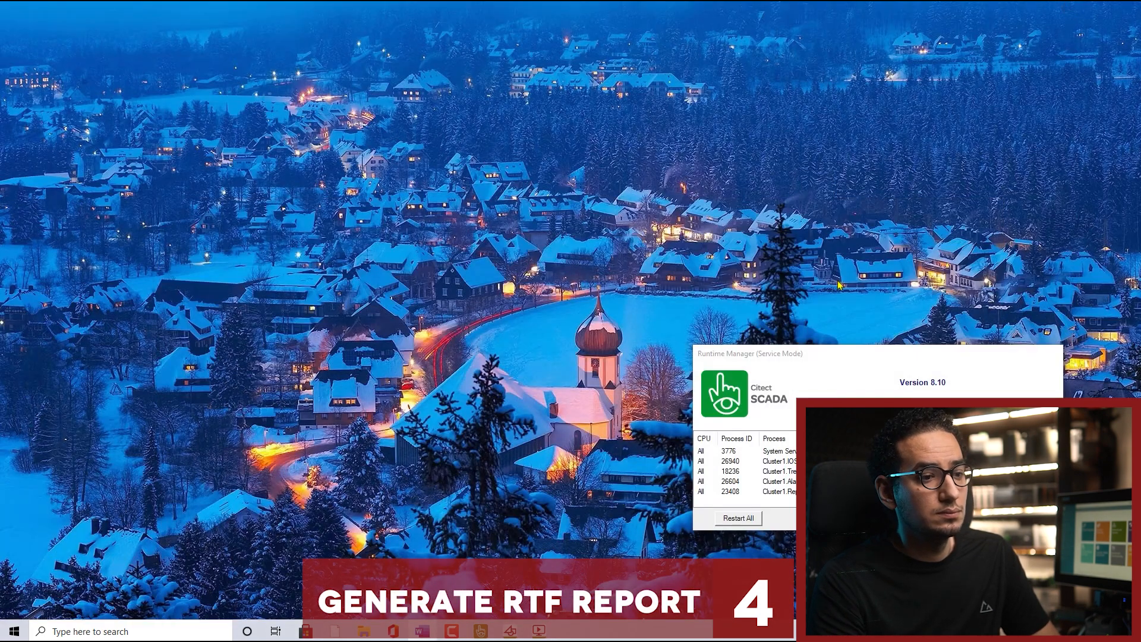
click(539, 631)
key(super+Right)
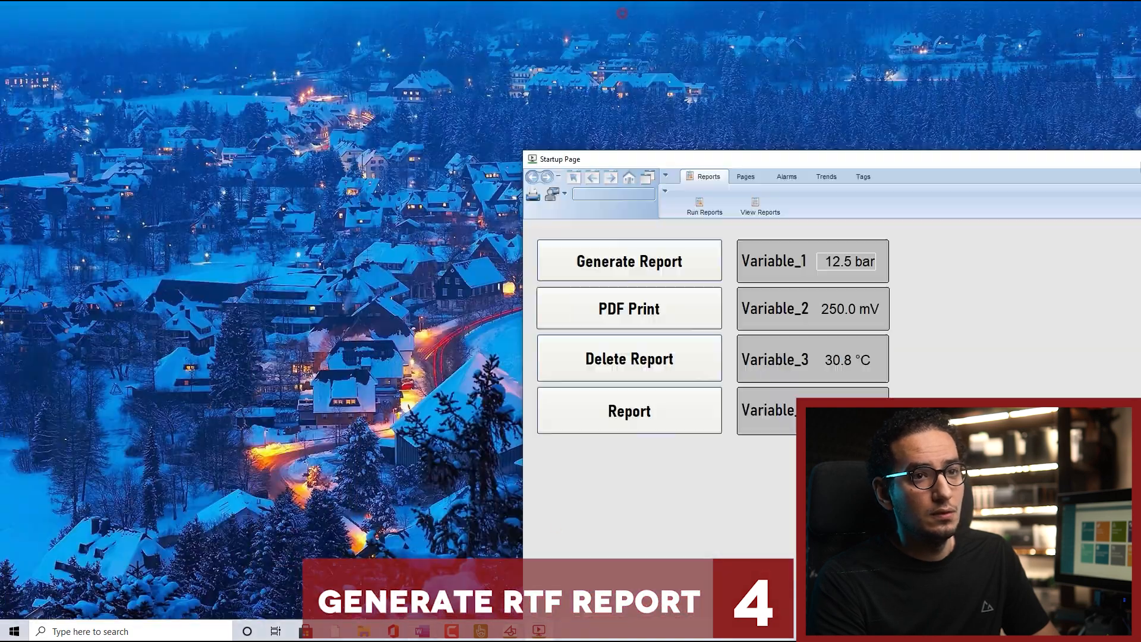
Bring up the File Explorer window and place it at full height beside the runtime Startup Page.
click(364, 631)
drag(962, 20, 386, 26)
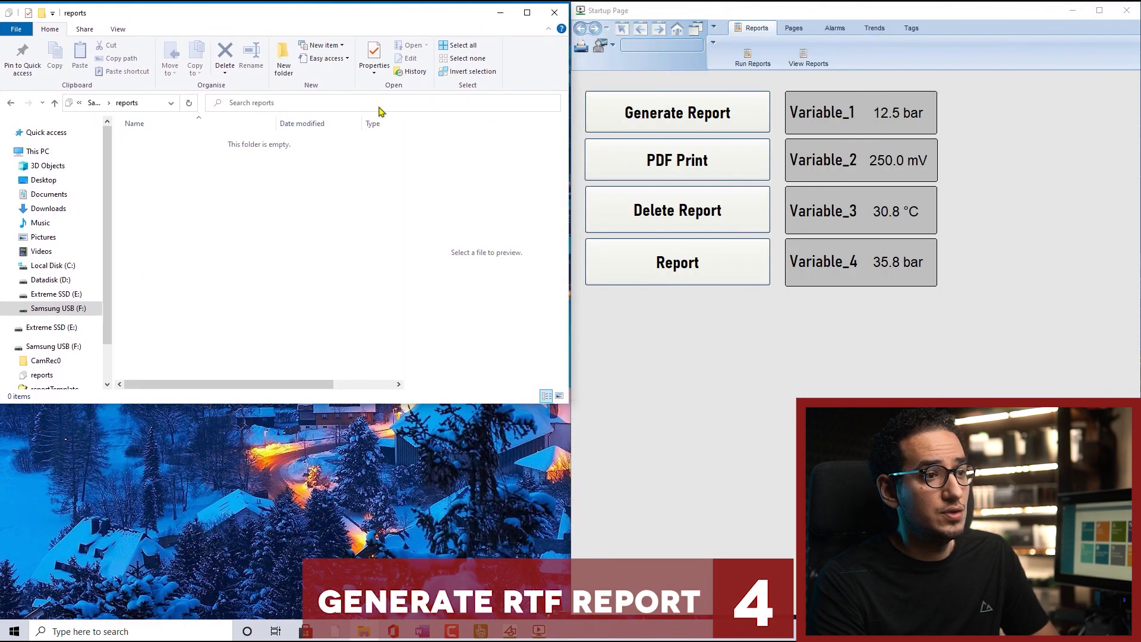
double_click(359, 404)
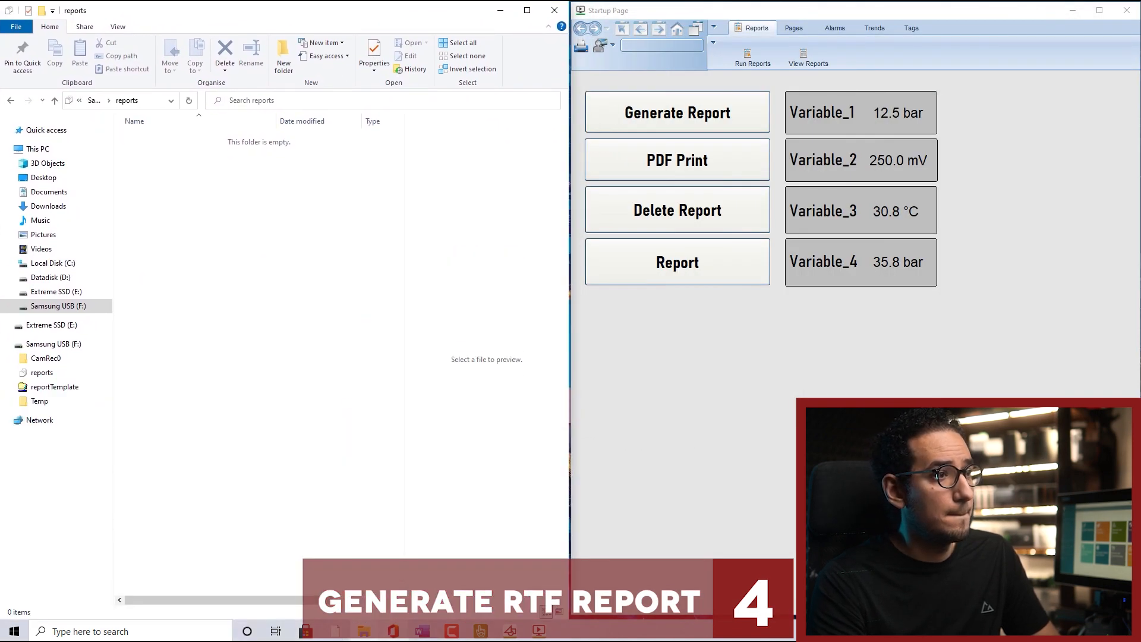
Open the reports folder on Samsung USB (F:) and generate the report from the runtime Startup Page.
click(69, 306)
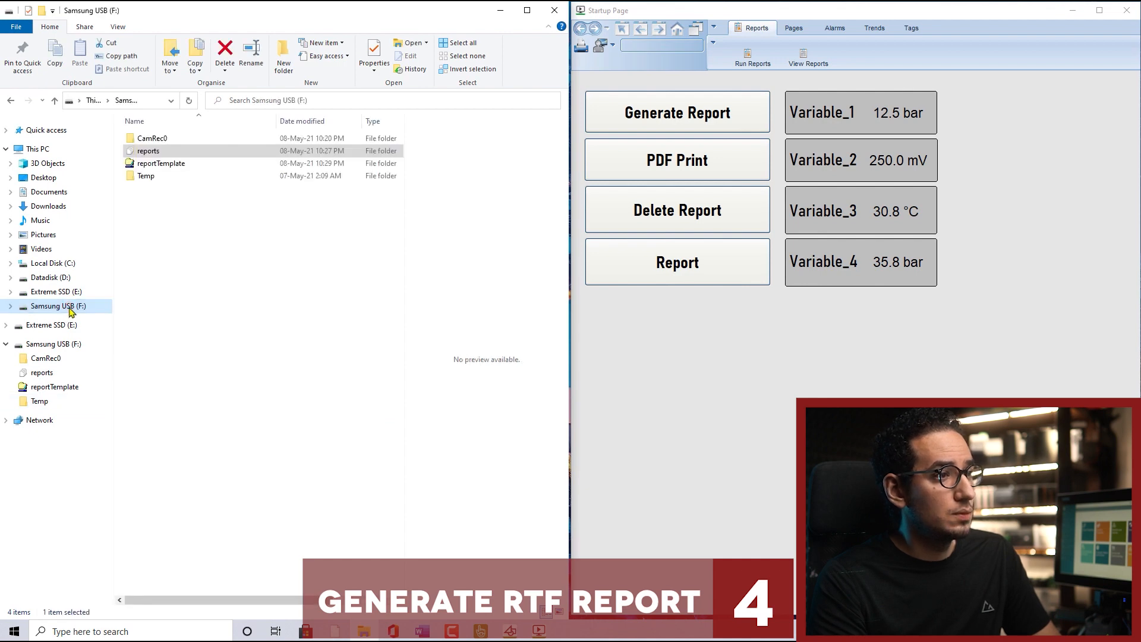
double_click(149, 152)
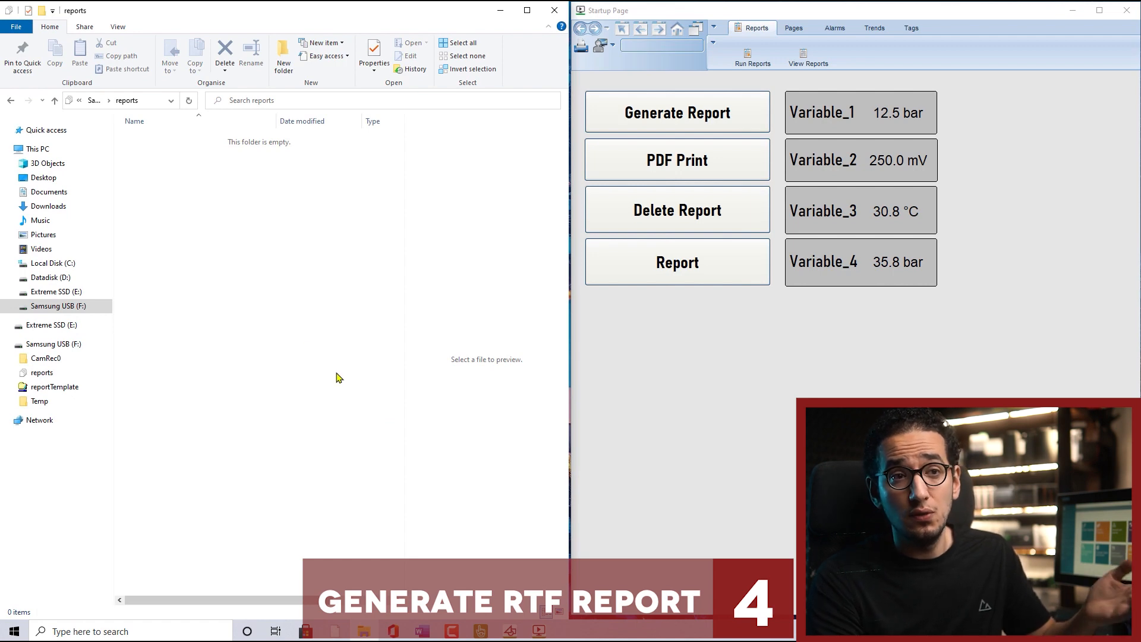
click(666, 113)
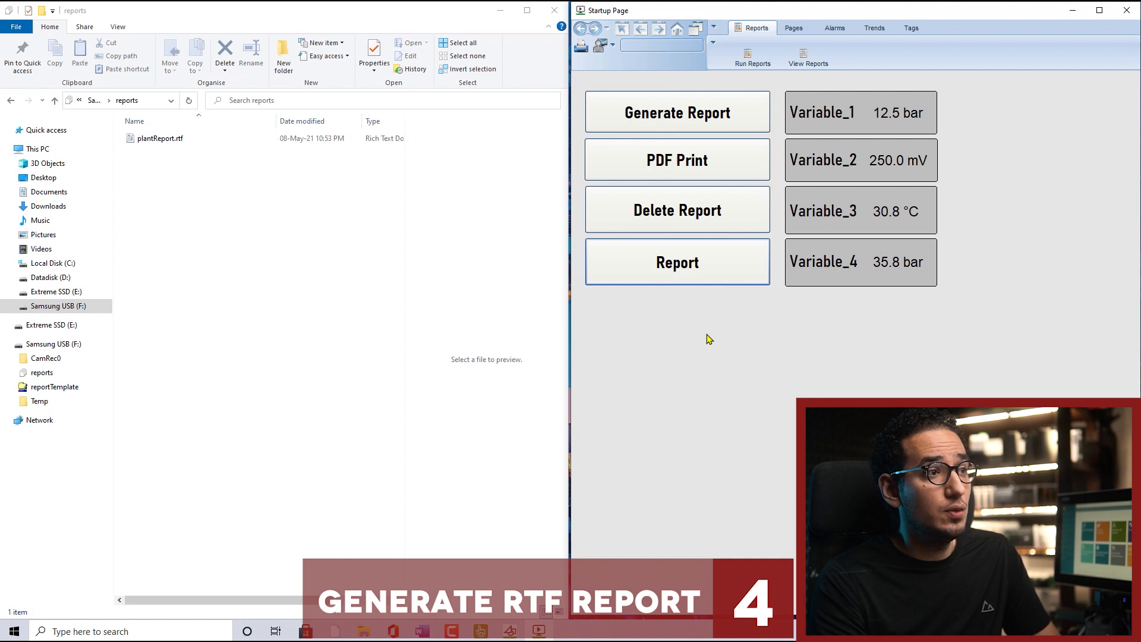
Open plantReport.rtf from the reports folder, compare its readings with the runtime variables, and close it.
click(169, 143)
double_click(167, 142)
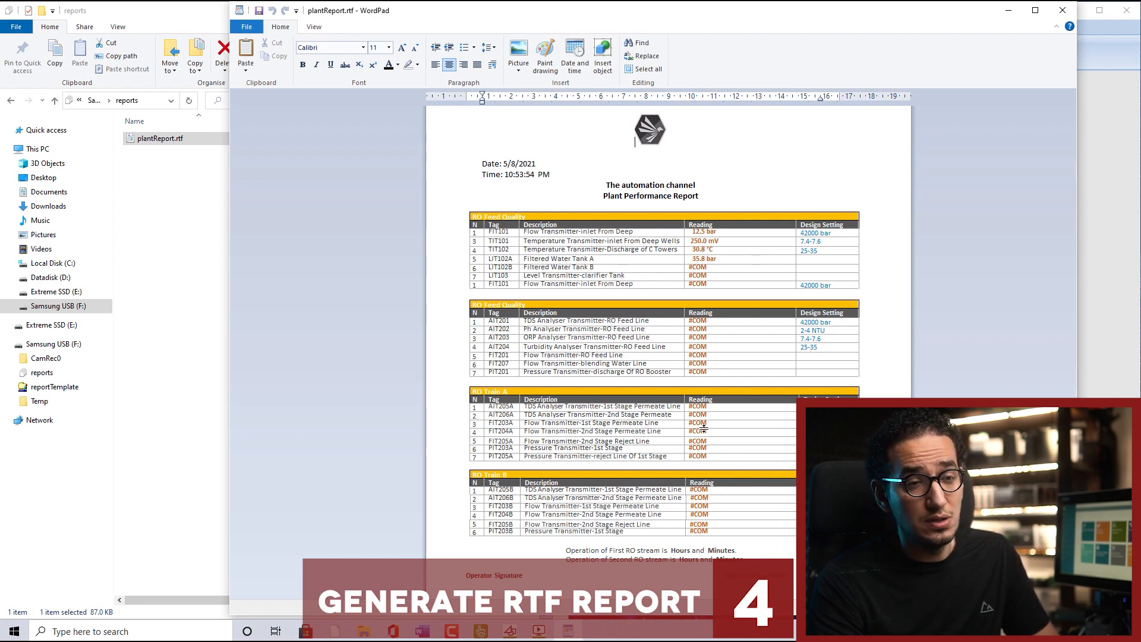
drag(967, 18, 644, 57)
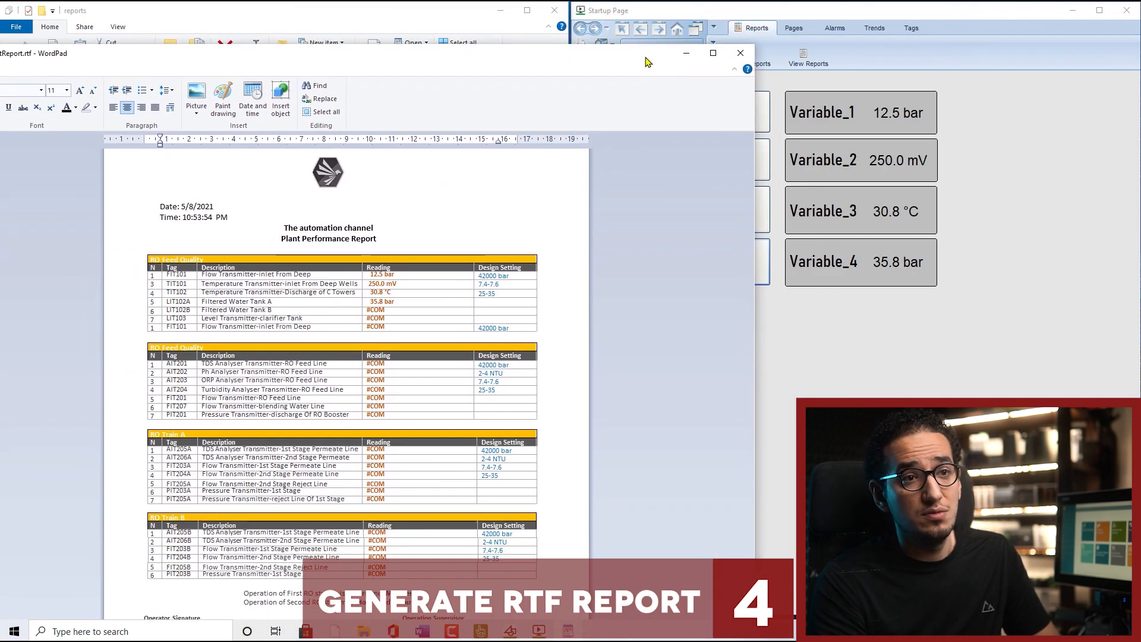
click(741, 53)
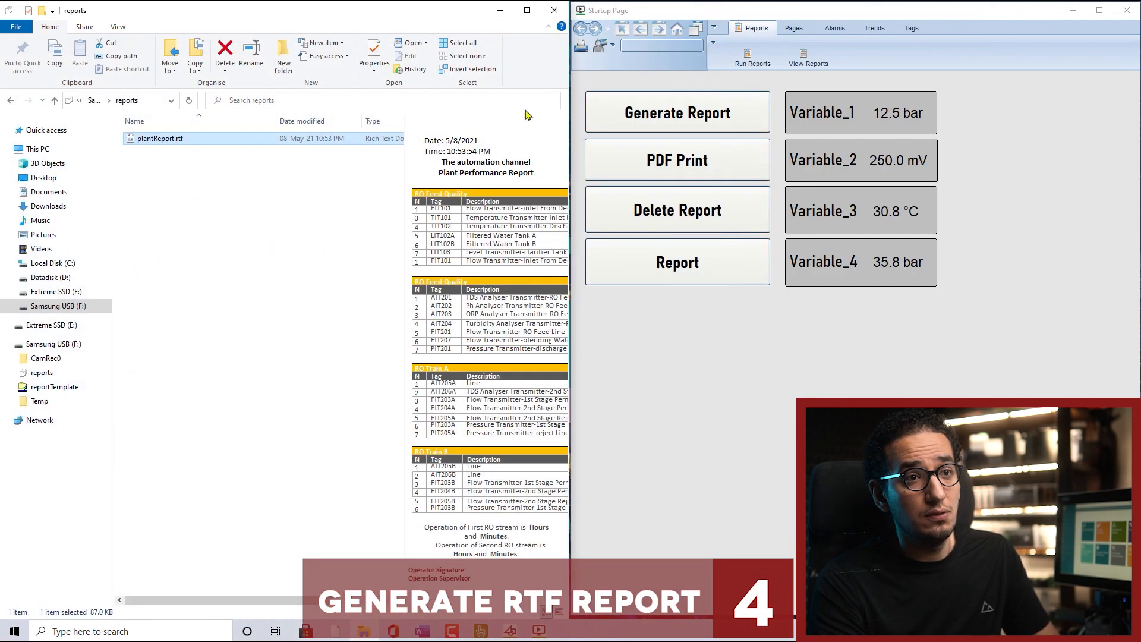
click(254, 196)
Set Variable_1 to 70.5 bar, Variable_2 to 100.0 mV and Variable_3 to 20.0 °C, and generate the report into the refreshed reports folder.
click(911, 120)
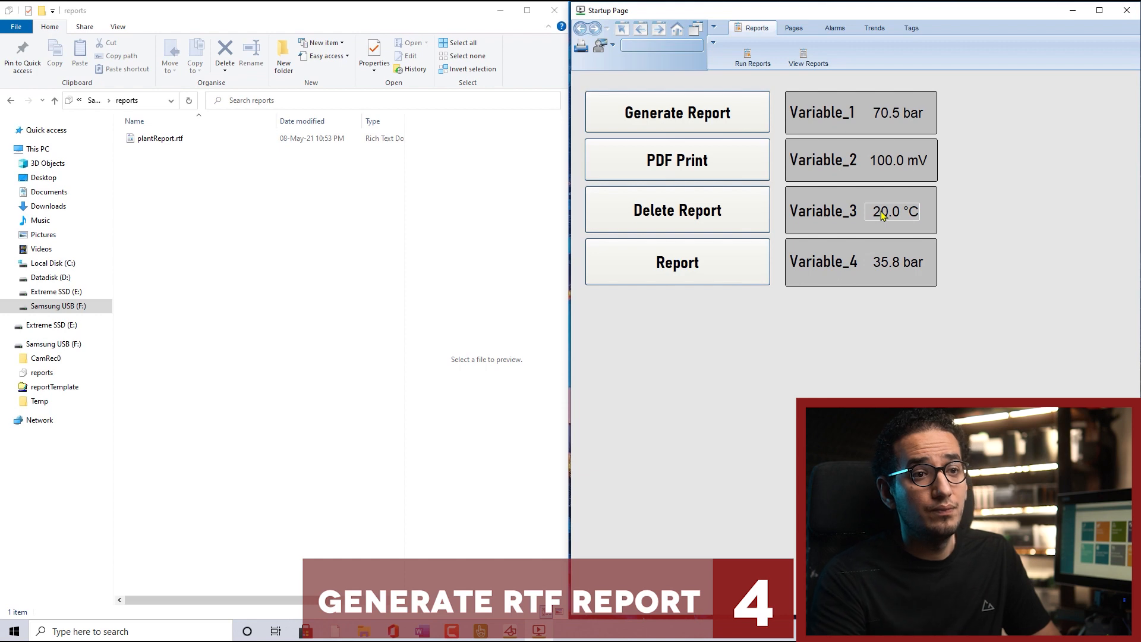
click(684, 126)
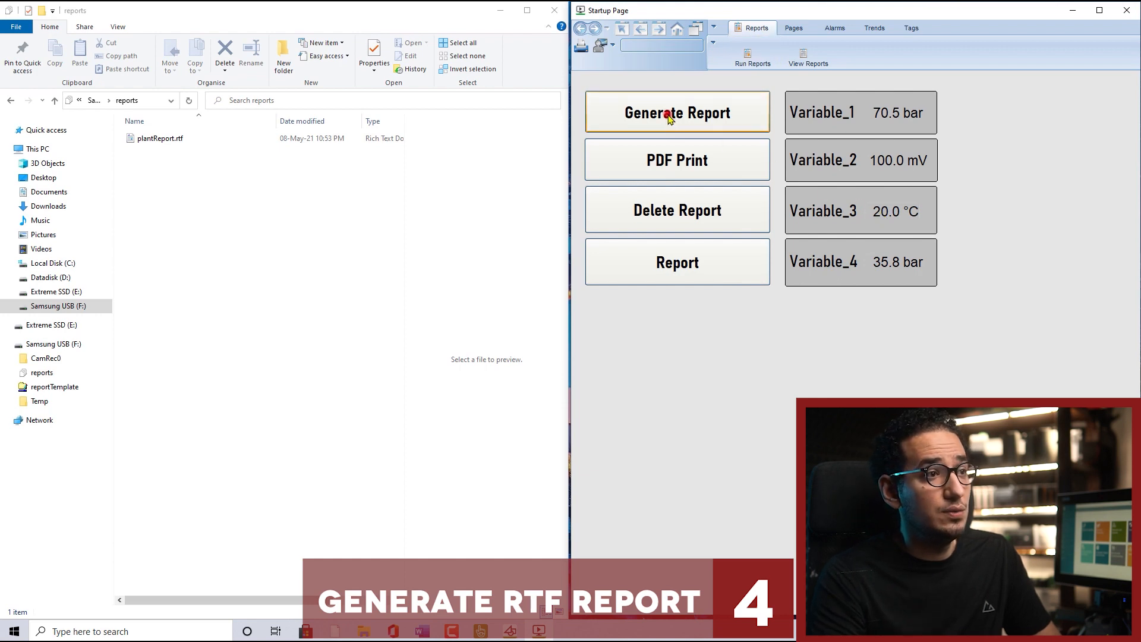
right_click(266, 262)
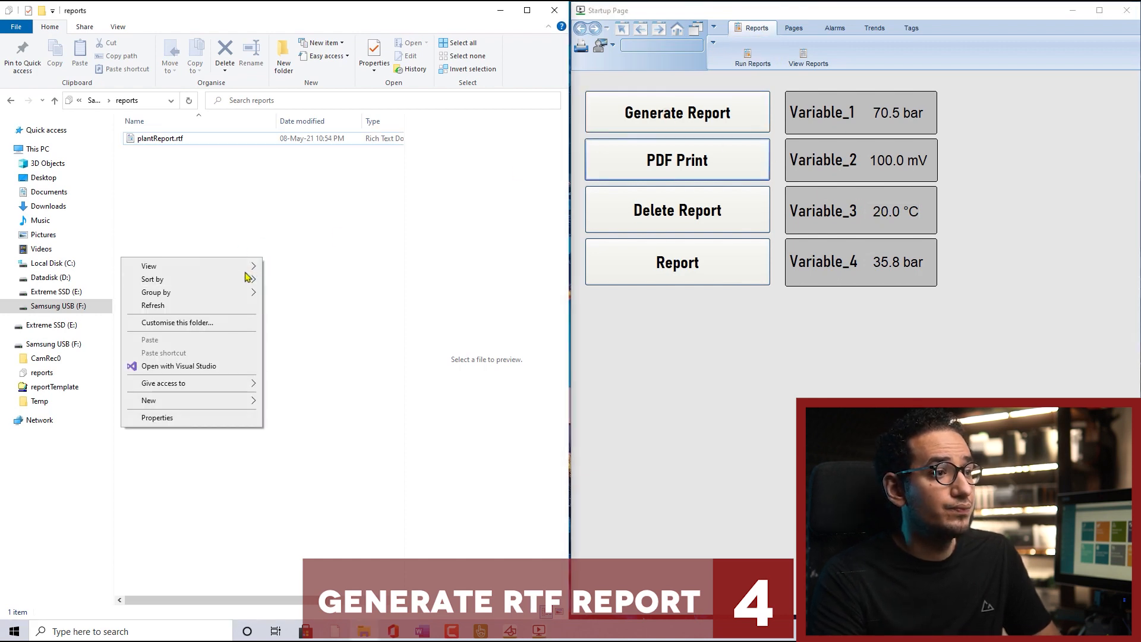
click(204, 303)
Preview plantReport.rtf in the reports folder and delete the file.
click(164, 142)
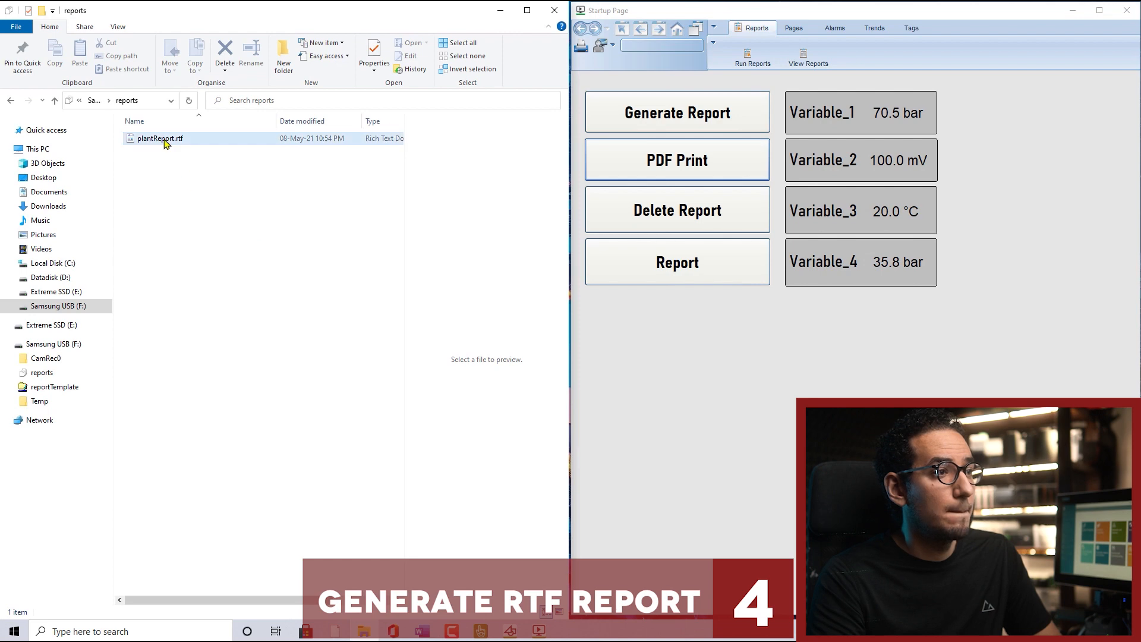
click(165, 141)
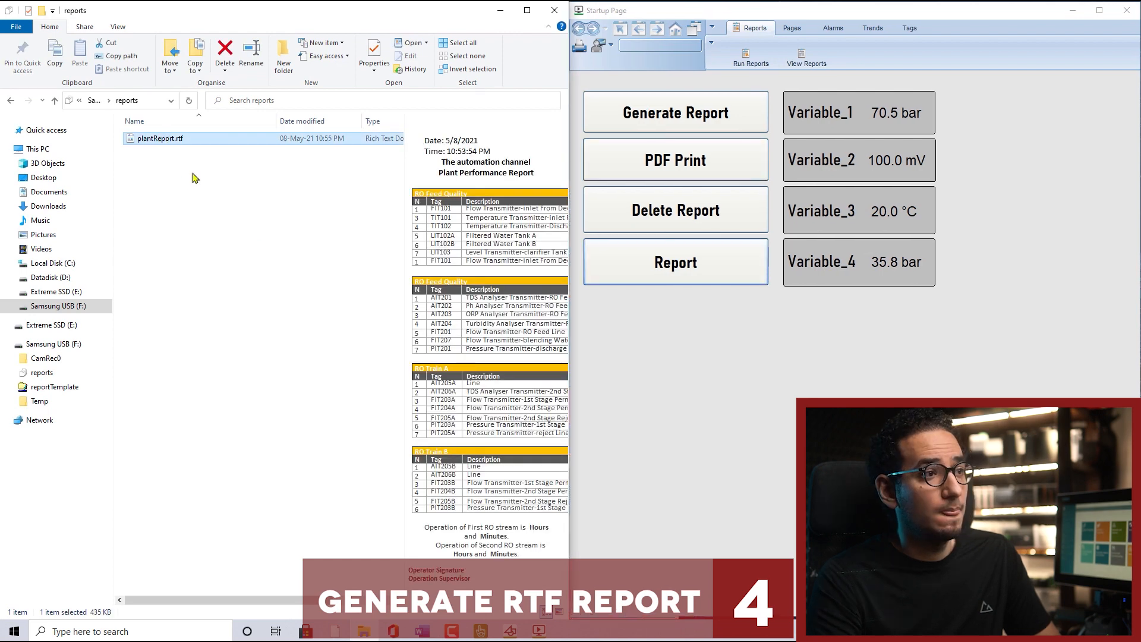
drag(194, 173, 114, 129)
key(Delete)
key(Return)
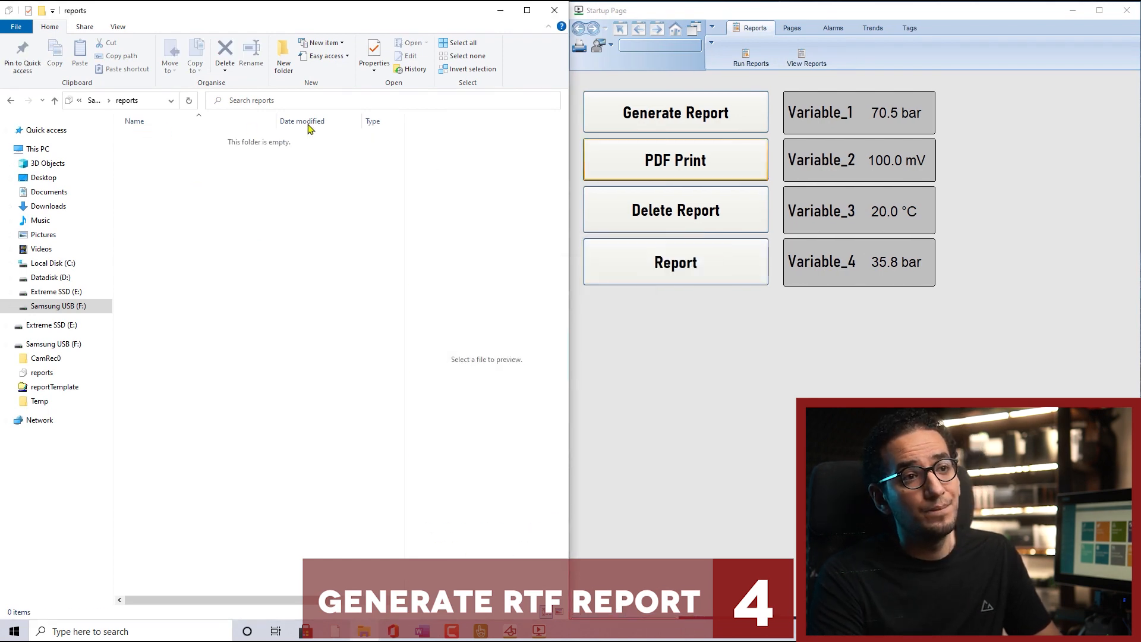
Generate a fresh report from the runtime Startup Page and open plantReport.rtf to check its readings.
click(723, 119)
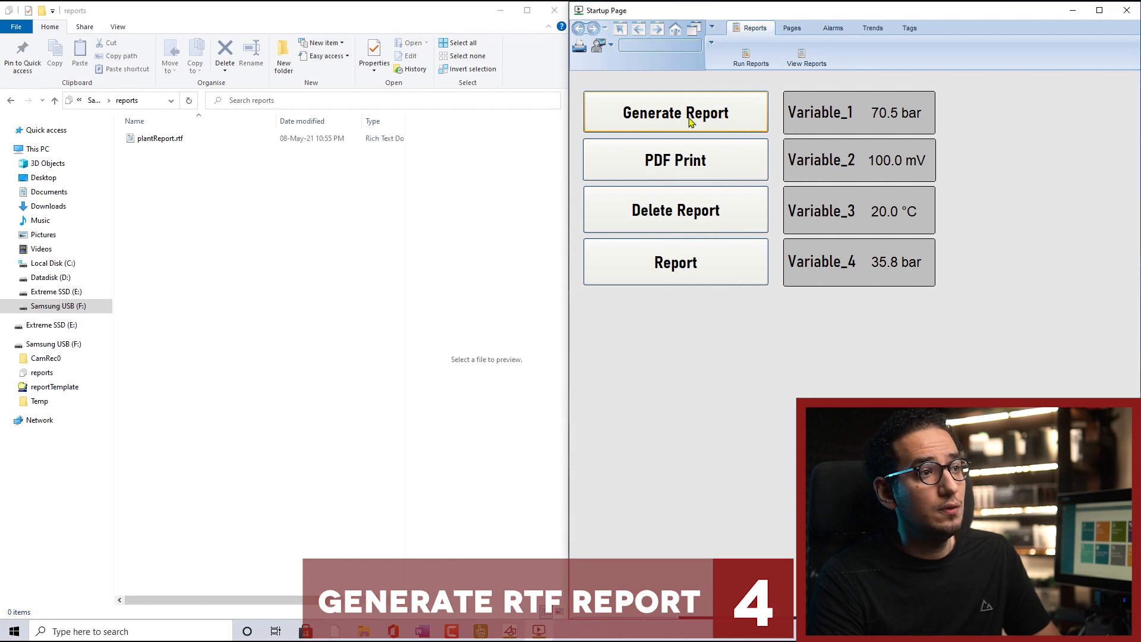
double_click(143, 140)
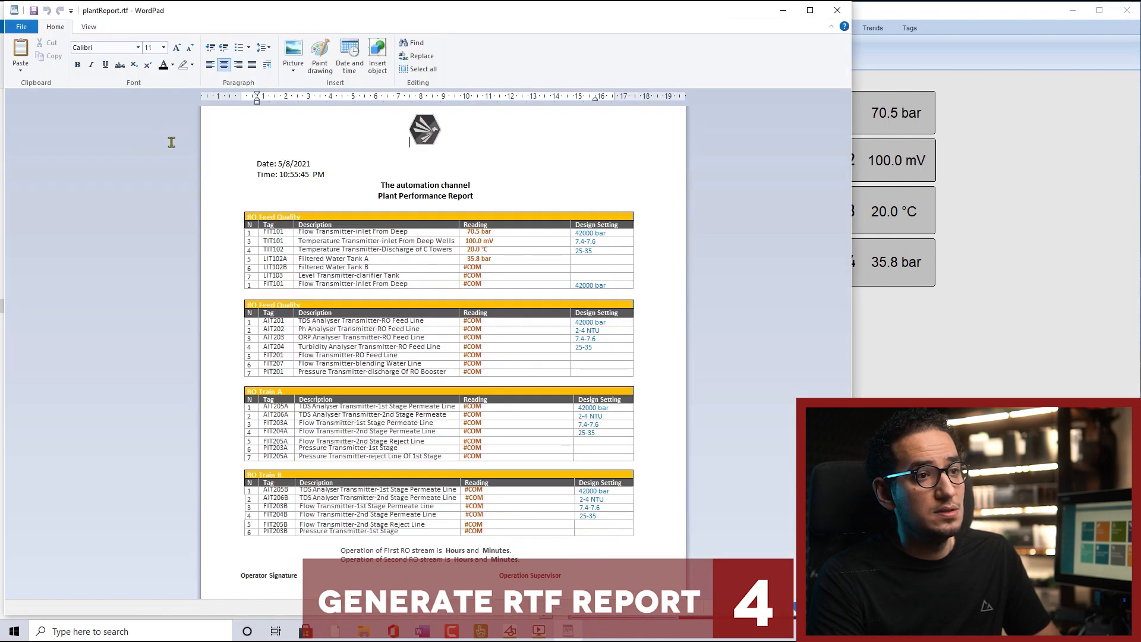
click(957, 328)
key(Tab)
key(Tab)
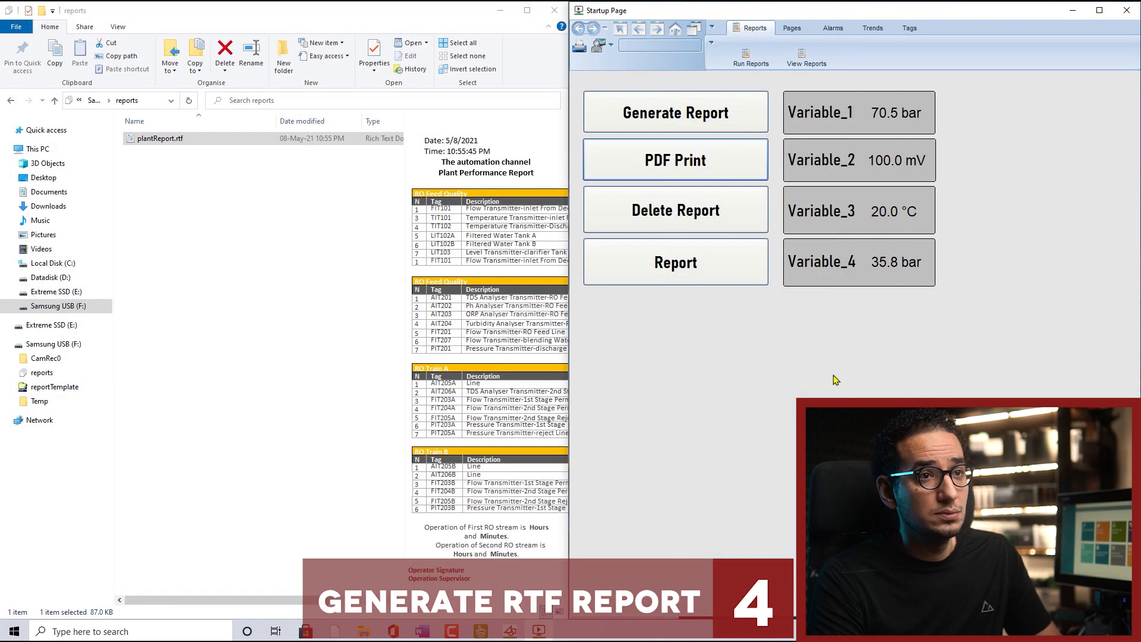
key(Tab)
key(Tab)
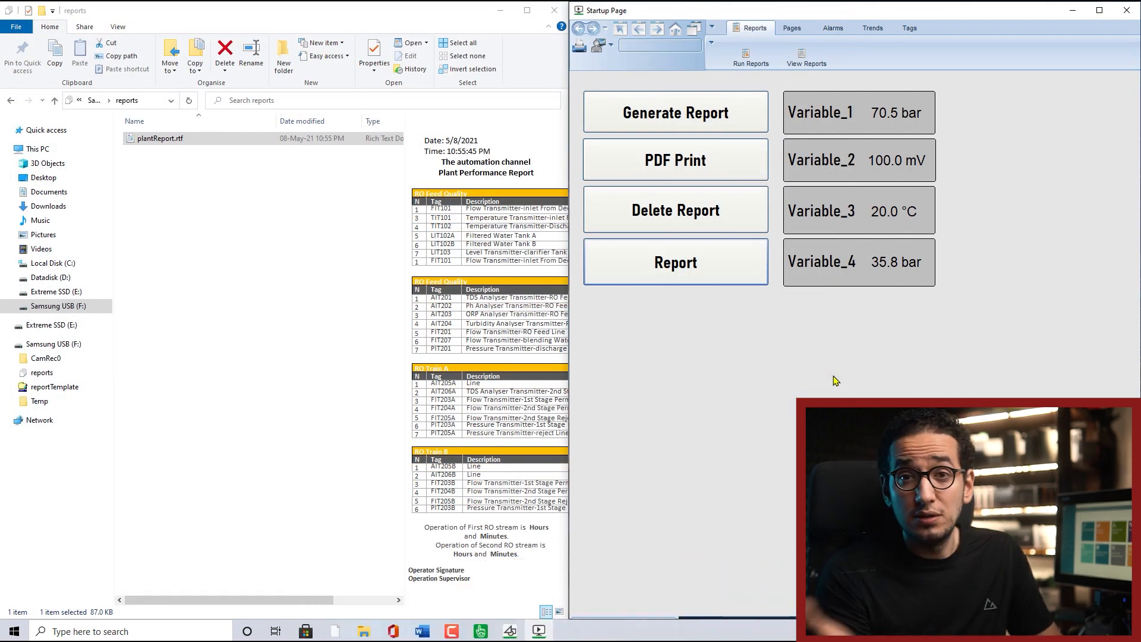